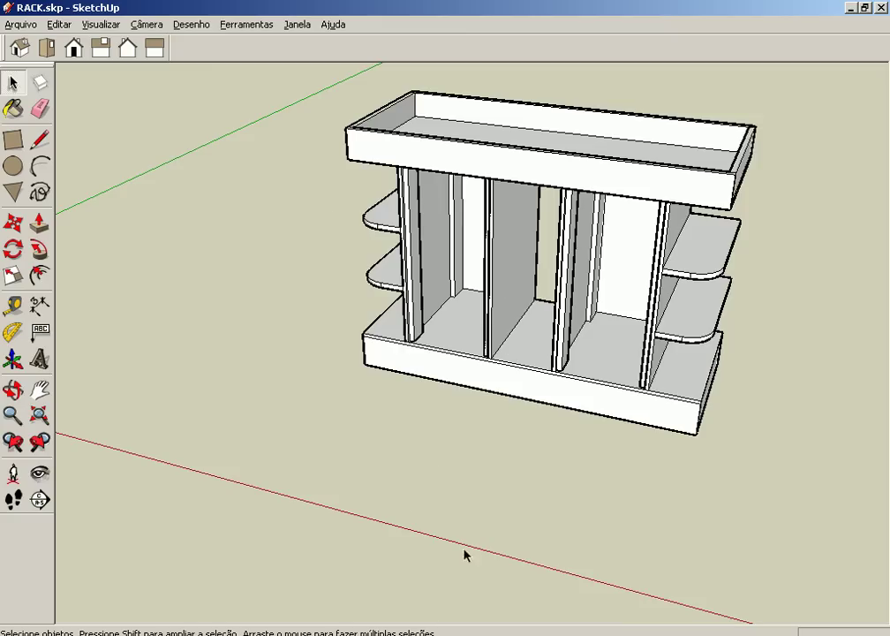
With the Paint Bucket active, load the Madeiras wood collection in the Materials window and face the rack front-on
mouse_move(456, 311)
middle_mouse_down()
mouse_move(578, 223)
mouse_move(494, 246)
mouse_move(634, 367)
mouse_move(367, 170)
mouse_move(312, 313)
mouse_move(641, 213)
mouse_move(466, 182)
mouse_move(393, 287)
mouse_move(367, 352)
mouse_move(493, 323)
mouse_move(415, 208)
mouse_move(501, 294)
mouse_move(558, 256)
mouse_move(560, 279)
middle_mouse_up()
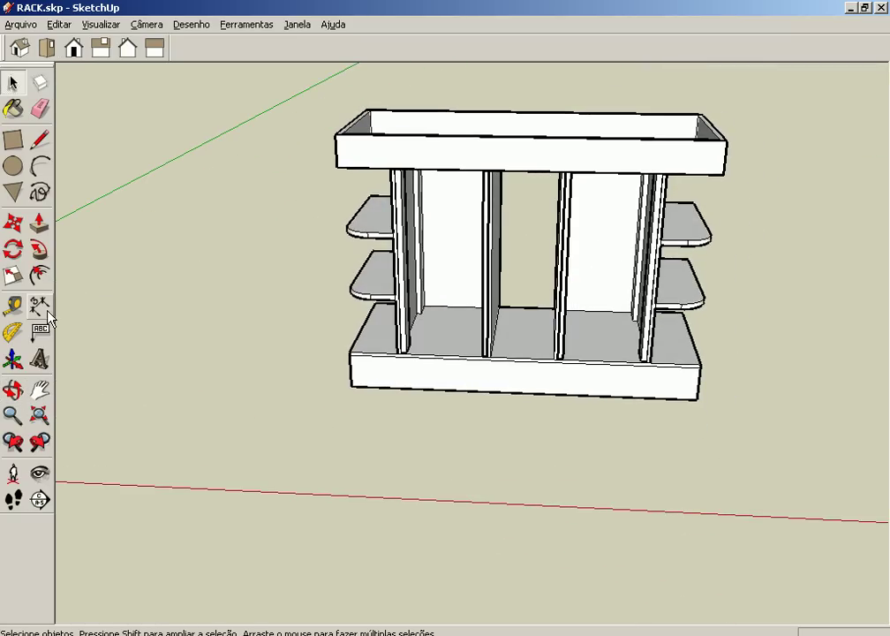
left_click(9, 112)
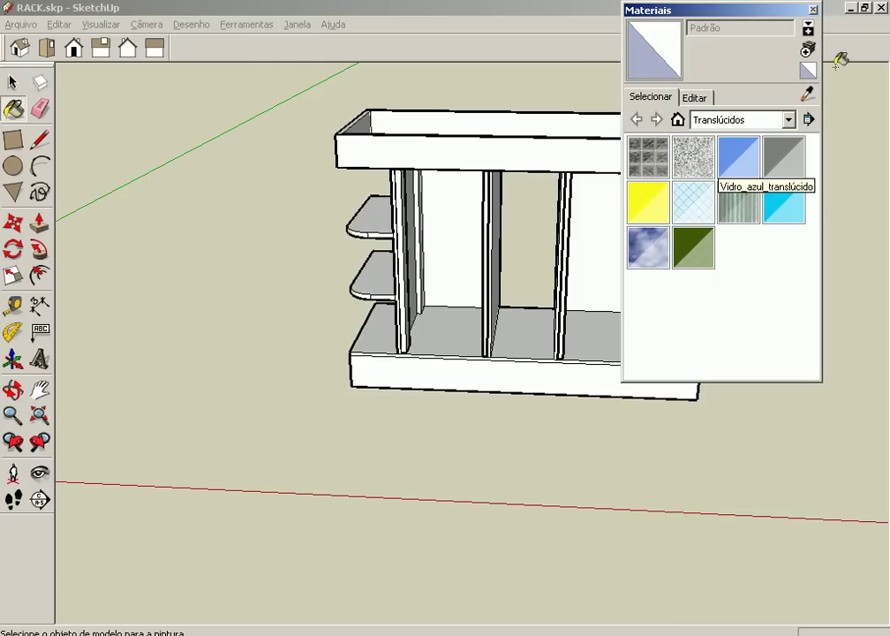
left_click_drag(766, 16, 240, 72)
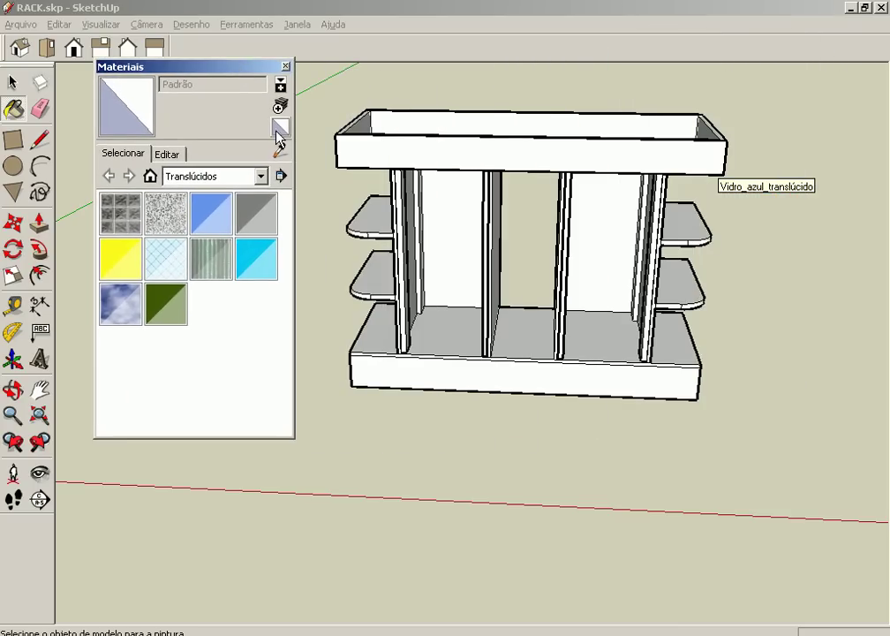
left_click(261, 176)
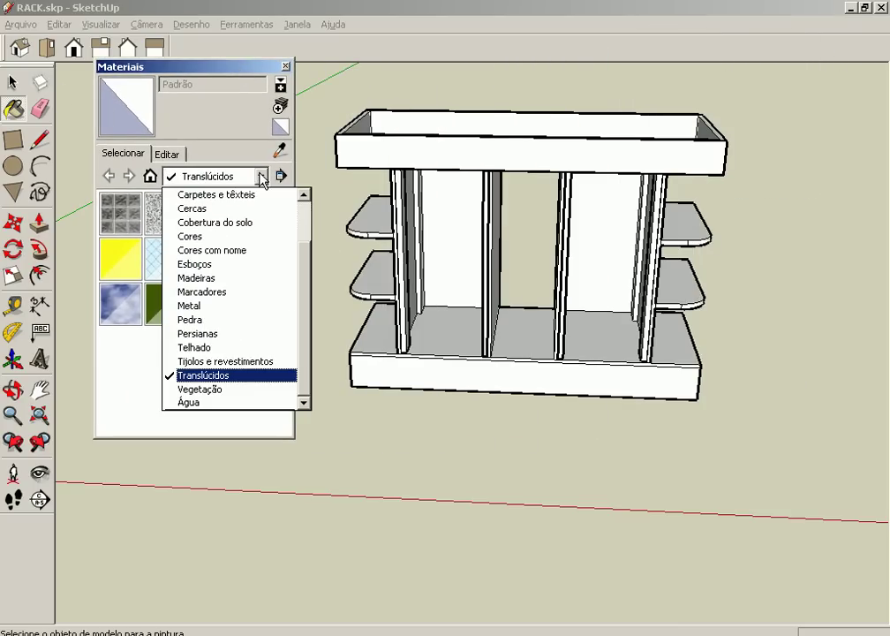
left_click(305, 198)
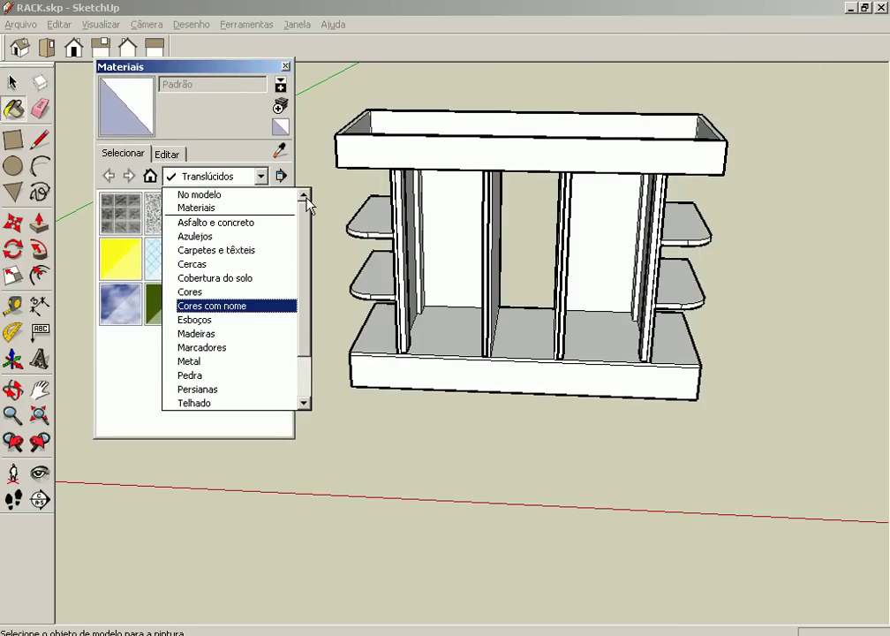
left_click(245, 335)
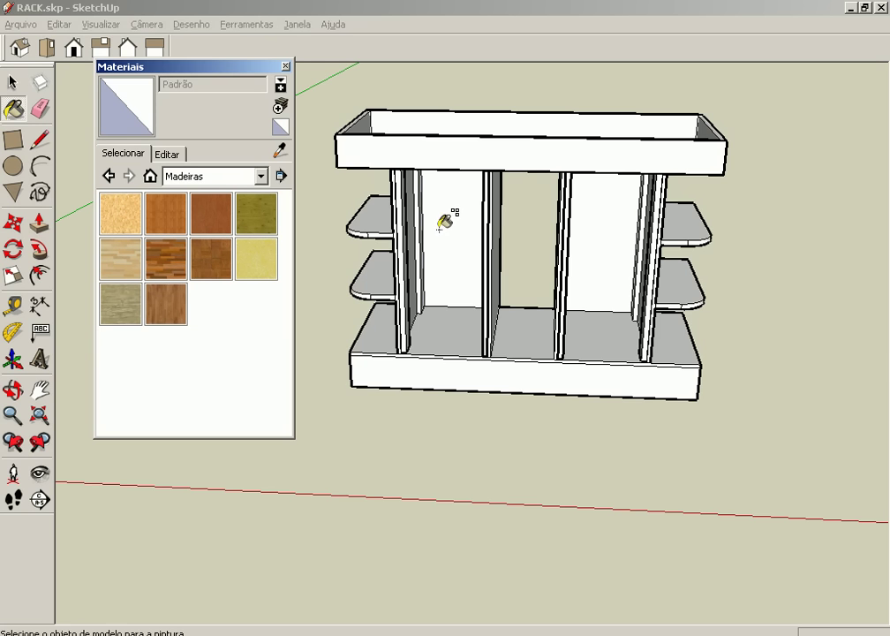
middle_click_drag(445, 223, 466, 294)
scroll(463, 291, "up", 2)
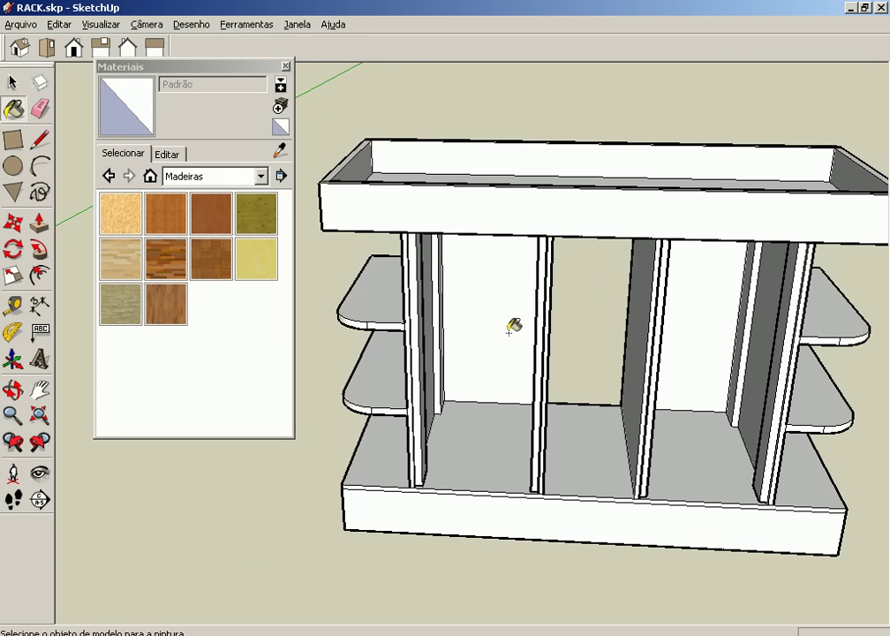
scroll(511, 324, "down", 1)
mouse_move(511, 324)
middle_mouse_down("shift")
mouse_move(502, 338)
mouse_move(377, 229)
mouse_move(667, 324)
mouse_move(602, 294)
mouse_move(148, 210)
mouse_move(687, 298)
mouse_move(523, 272)
mouse_move(514, 290)
mouse_move(521, 282)
mouse_move(501, 264)
mouse_move(481, 198)
mouse_move(485, 179)
mouse_move(399, 184)
mouse_move(613, 192)
mouse_move(585, 163)
mouse_move(481, 244)
middle_mouse_up("shift")
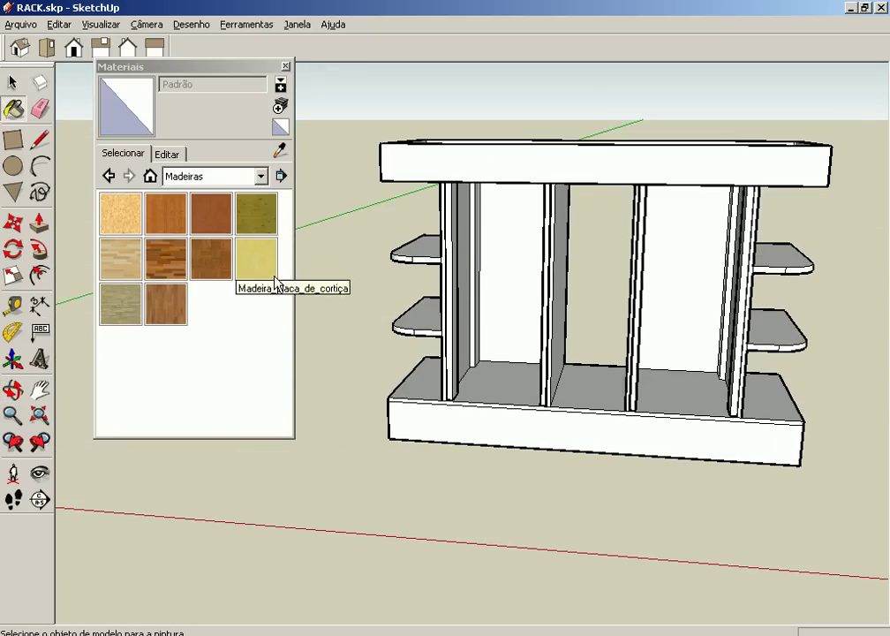
Pick Madeira_bambu_médio and paint the front of the top board and the base
left_click(168, 220)
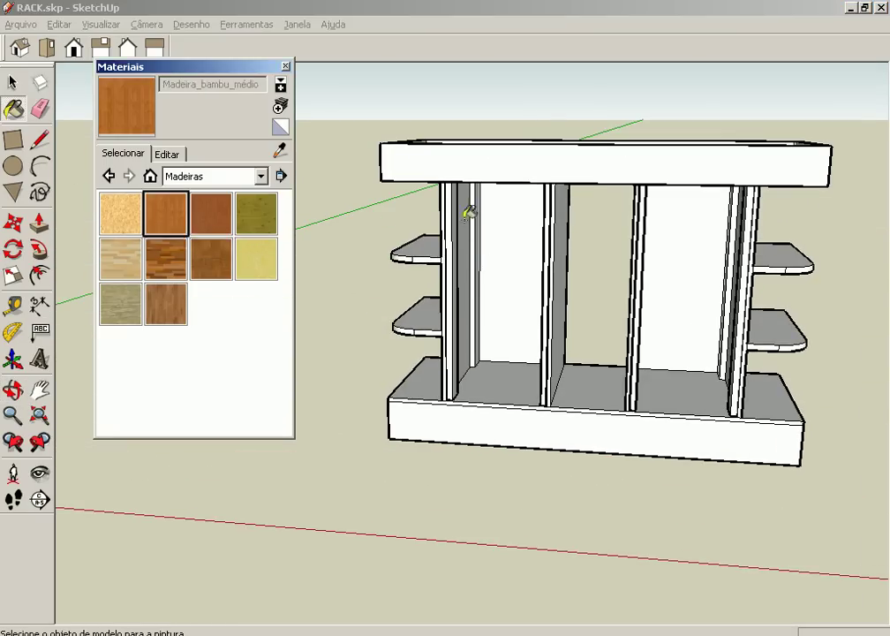
left_click(496, 165)
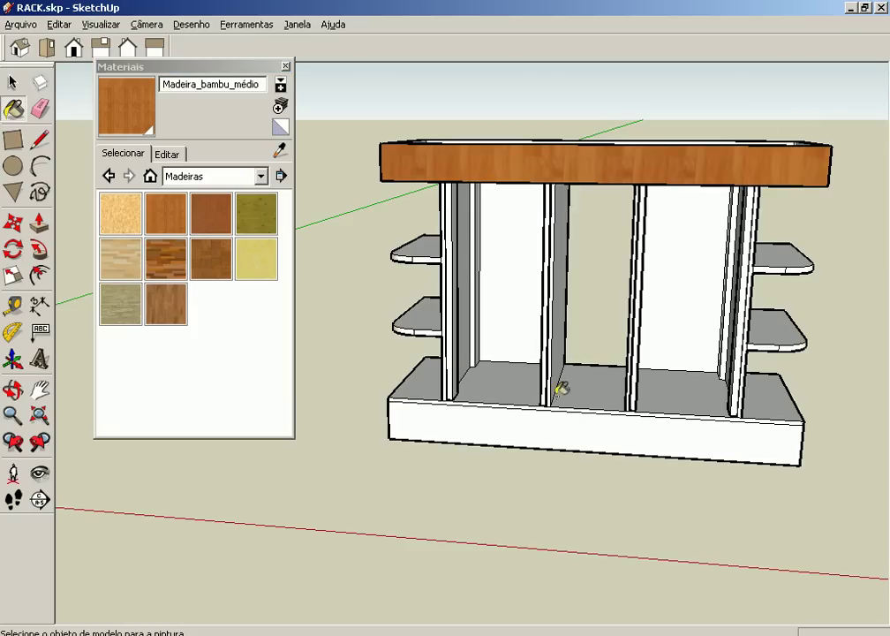
left_click(556, 424)
Paint the side's back panels, both shelf tops and their curved and straight front edges in bamboo wood
mouse_move(691, 344)
middle_mouse_down()
mouse_move(442, 347)
mouse_move(447, 371)
middle_mouse_up()
left_click(663, 250)
left_click(669, 333)
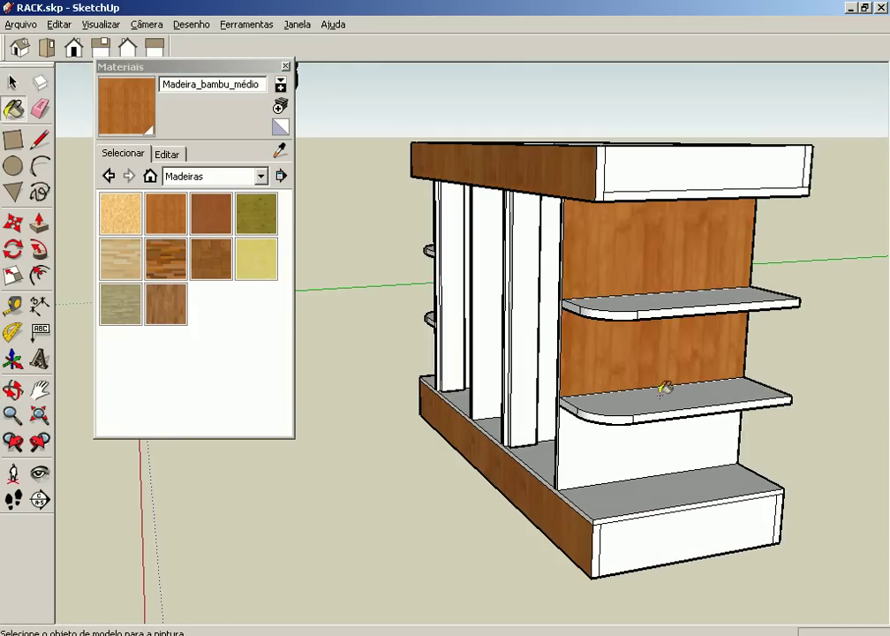
left_click(656, 421)
left_click(647, 397)
left_click(618, 298)
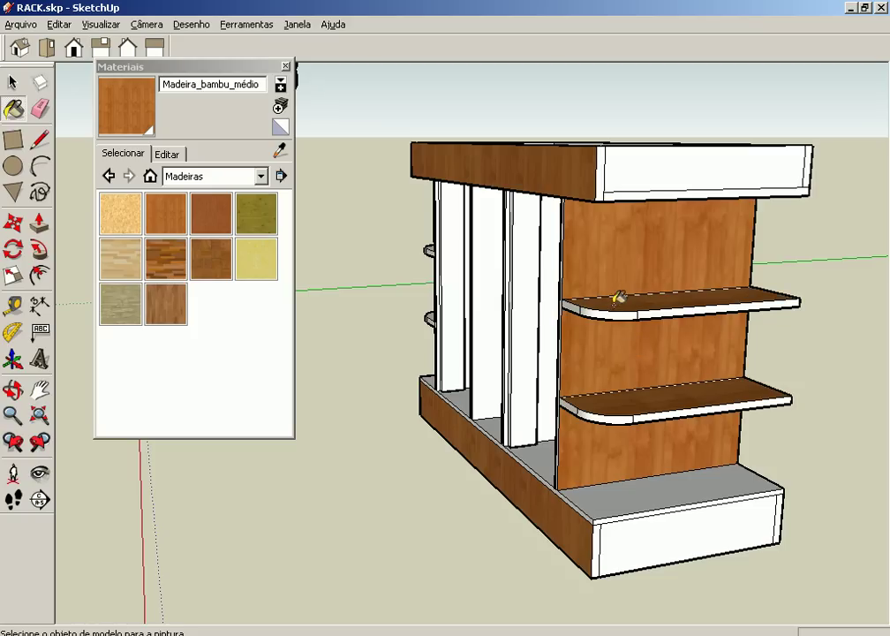
left_click(627, 310)
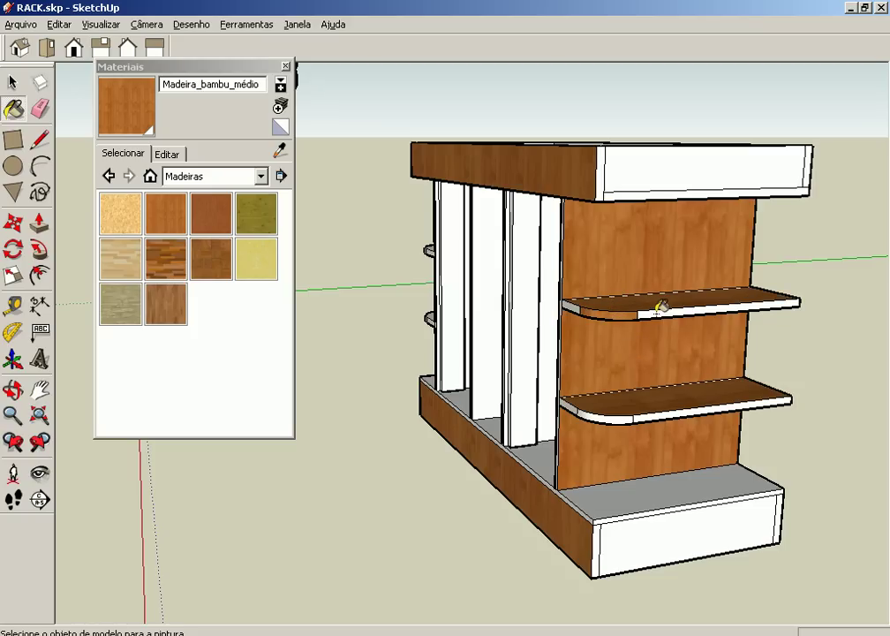
left_click(658, 306)
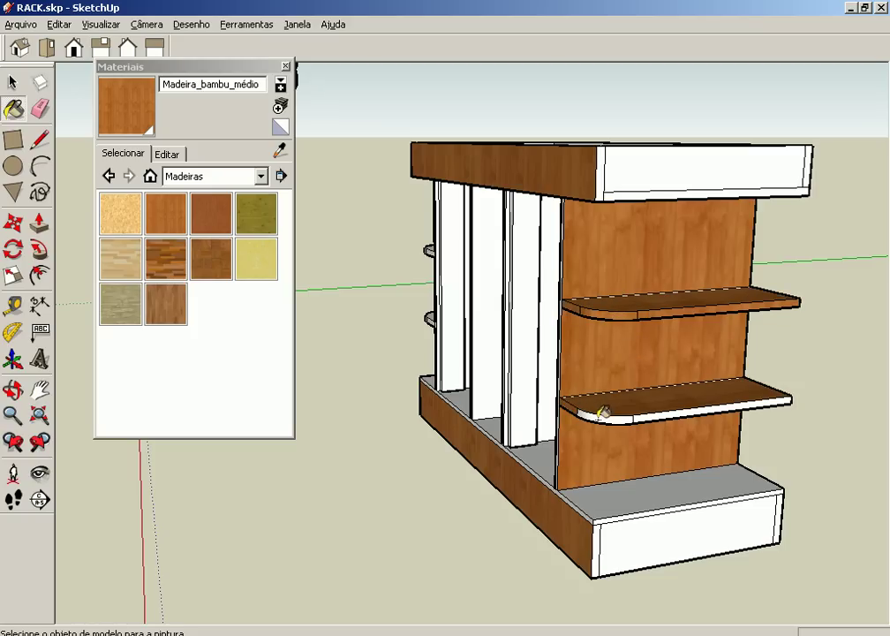
left_click(650, 409)
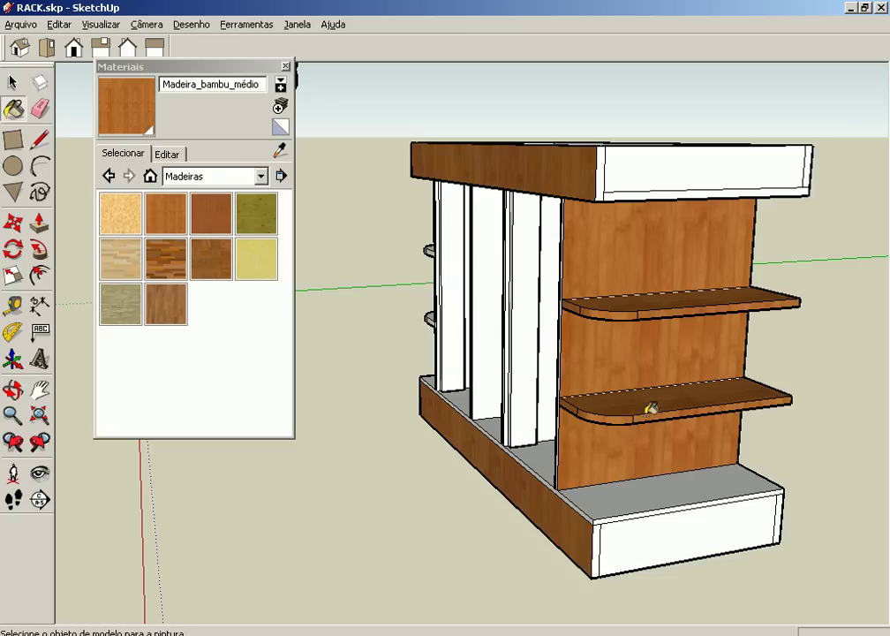
Paint the base top, drawer front, drawer and base edge strips, and the top board's remaining face
left_click(658, 474)
left_click(647, 532)
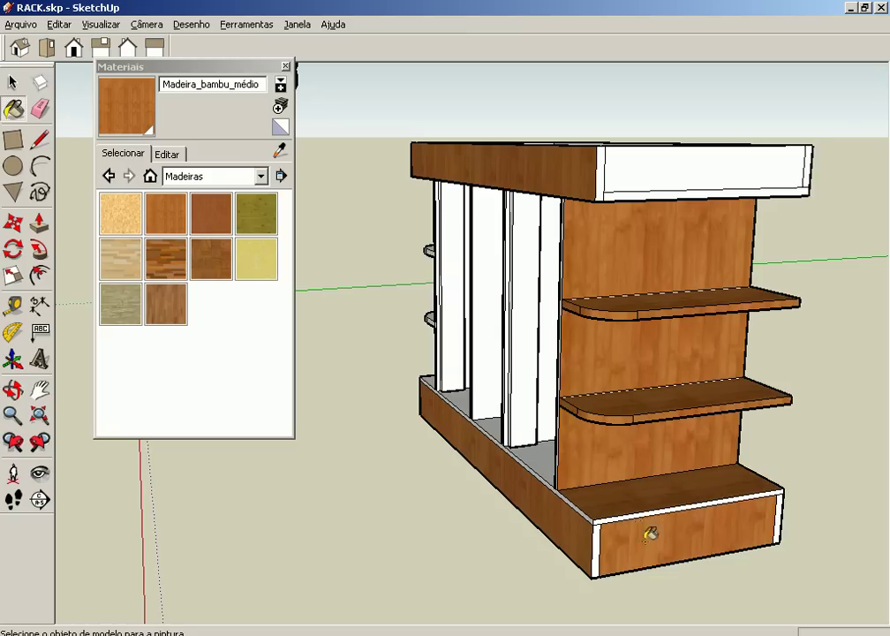
left_click(642, 506)
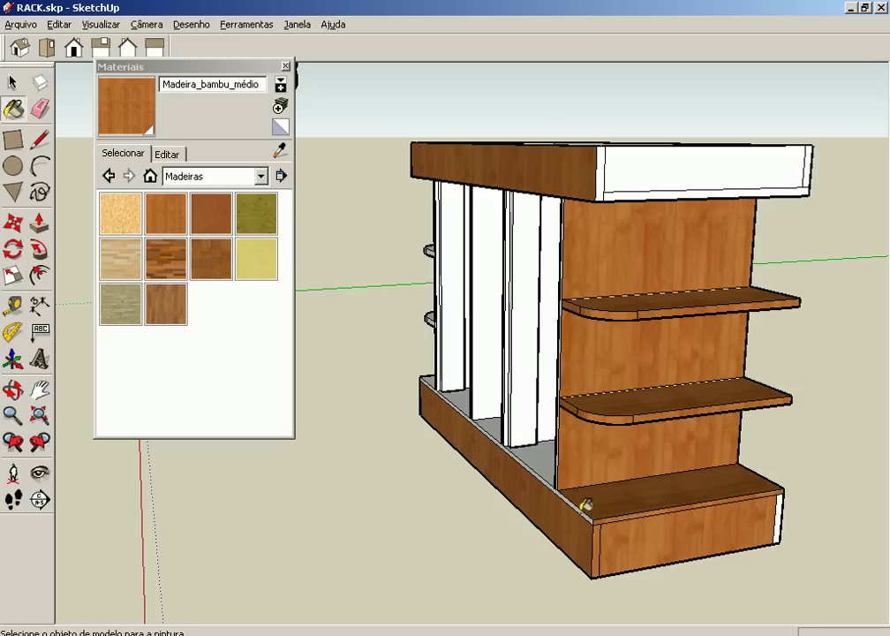
left_click(588, 506)
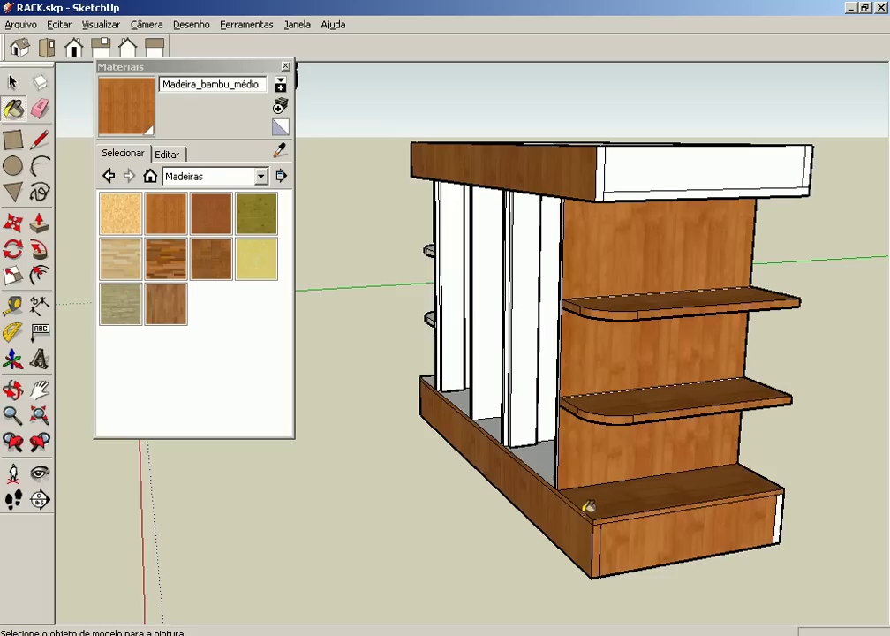
left_click(627, 178)
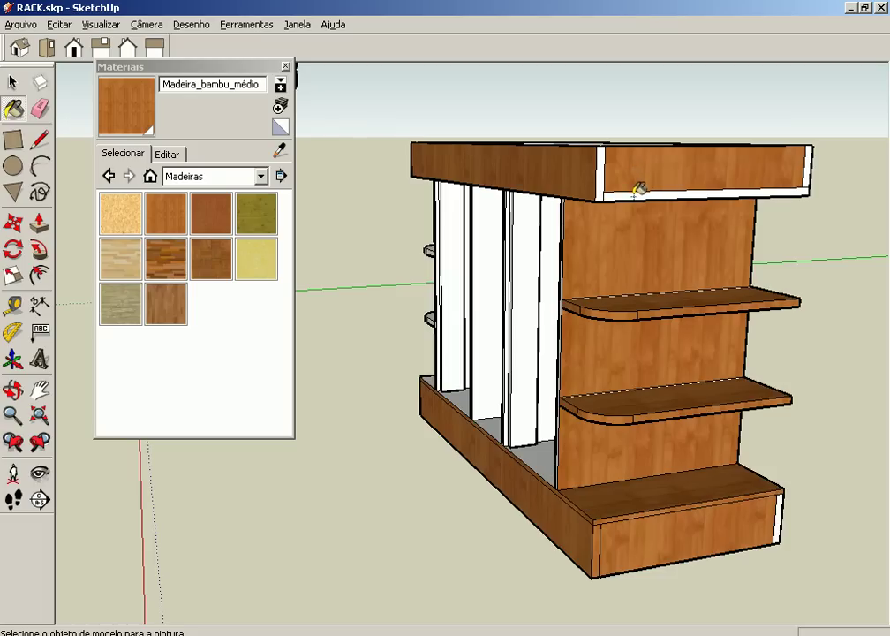
Paint the right, middle and left compartment floors with Madeira_bambu_médio
mouse_move(511, 312)
middle_mouse_down()
mouse_move(578, 378)
mouse_move(709, 453)
middle_mouse_up()
left_click(591, 421)
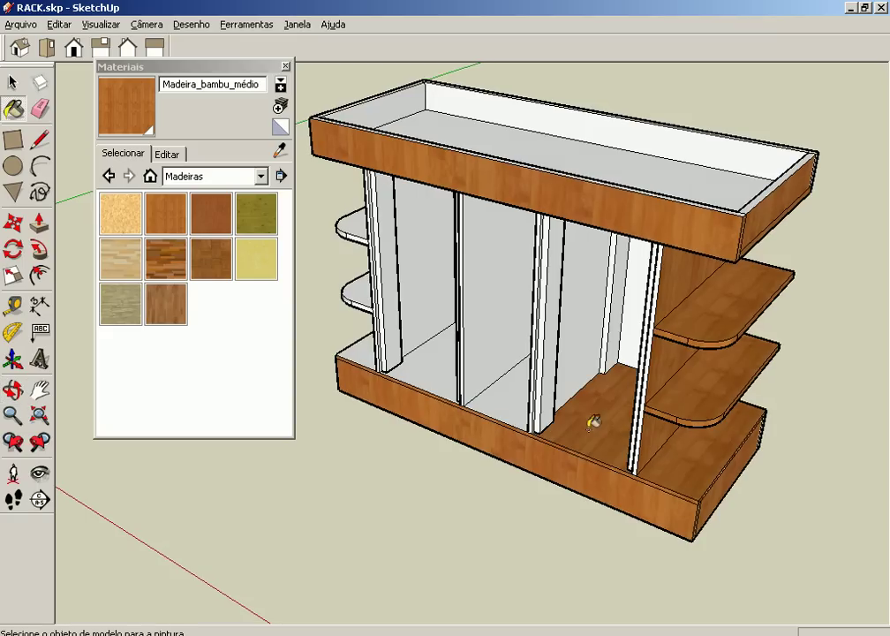
left_click(510, 394)
mouse_move(423, 367)
middle_mouse_down()
mouse_move(483, 381)
mouse_move(647, 384)
middle_mouse_up()
left_click(410, 363)
On the rack's left side, paint the base front and top plus the back panels around the shelves
mouse_move(417, 380)
middle_mouse_down()
mouse_move(417, 268)
mouse_move(510, 224)
mouse_move(565, 330)
mouse_move(620, 302)
middle_mouse_up()
middle_click_drag(377, 337, 695, 404, "shift")
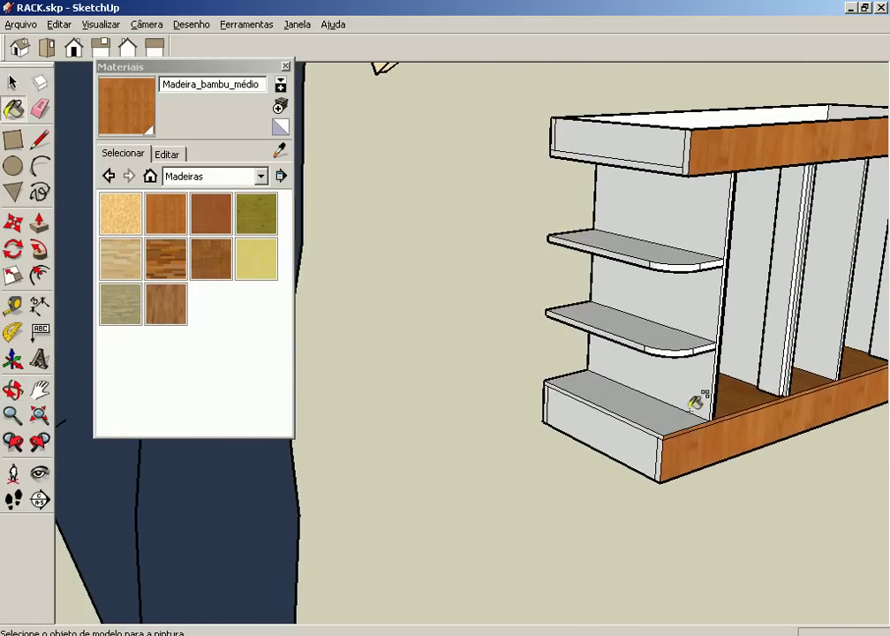
left_click(637, 446)
left_click(652, 404)
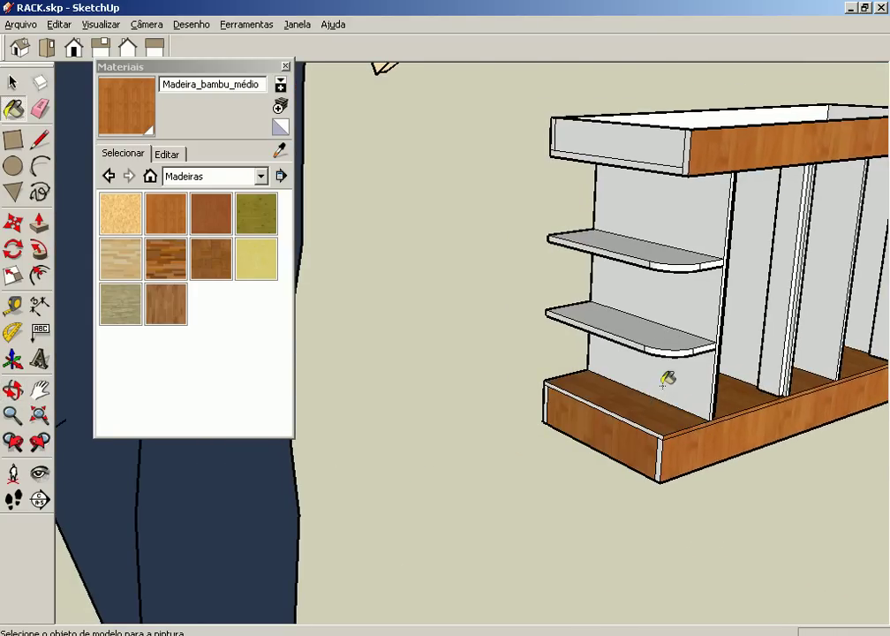
left_click(667, 378)
left_click(668, 299)
left_click(665, 234)
scroll(706, 257, "up", 1)
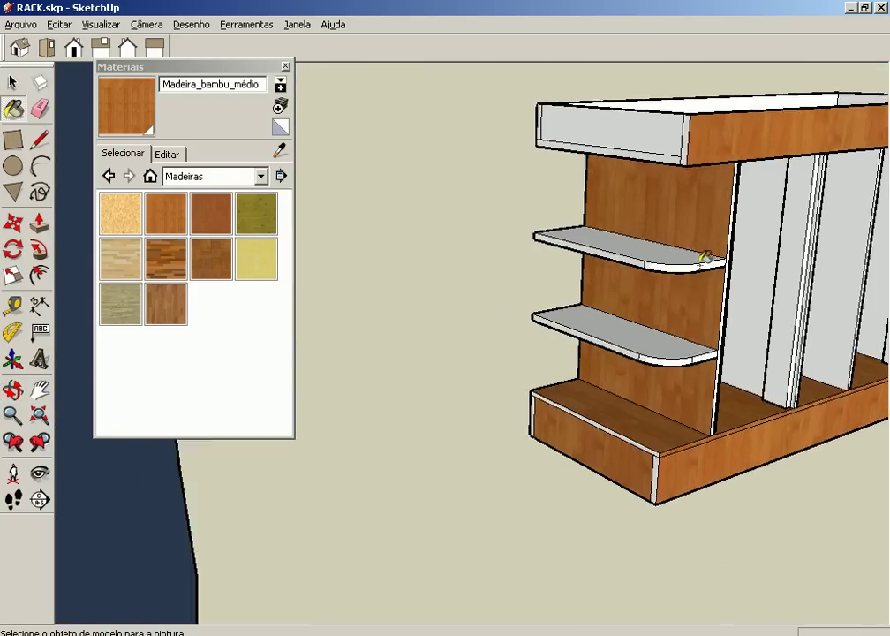
scroll(706, 257, "up", 2)
Paint the left shelves' tops, their straight and curved front edges, and the base's front edge strip
left_click(702, 253)
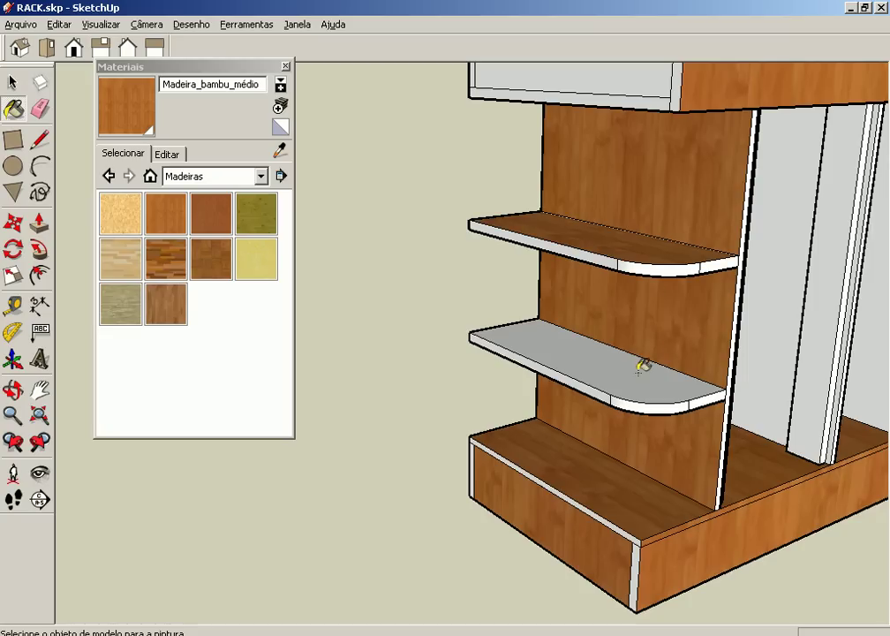
left_click(639, 368)
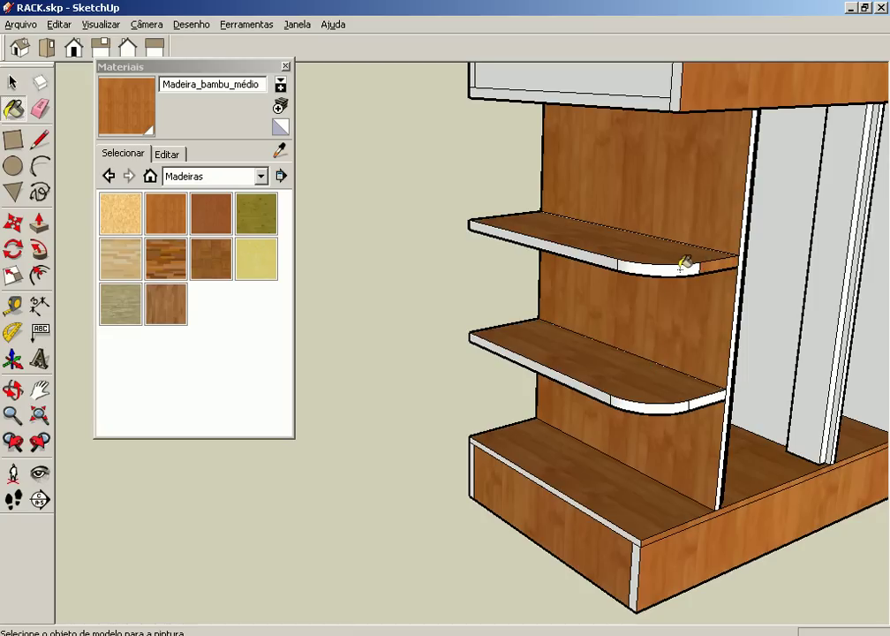
left_click(682, 263)
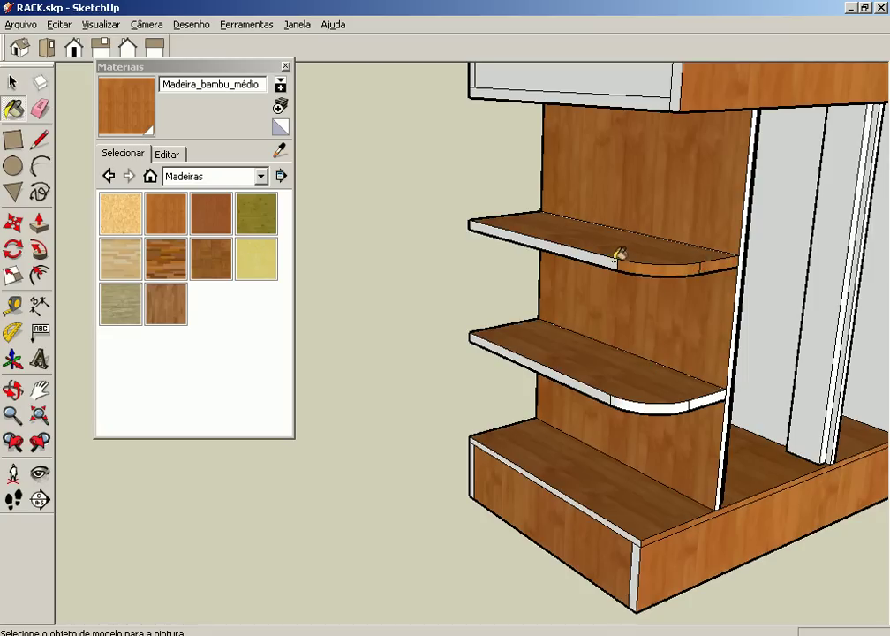
left_click(578, 382)
left_click(680, 403)
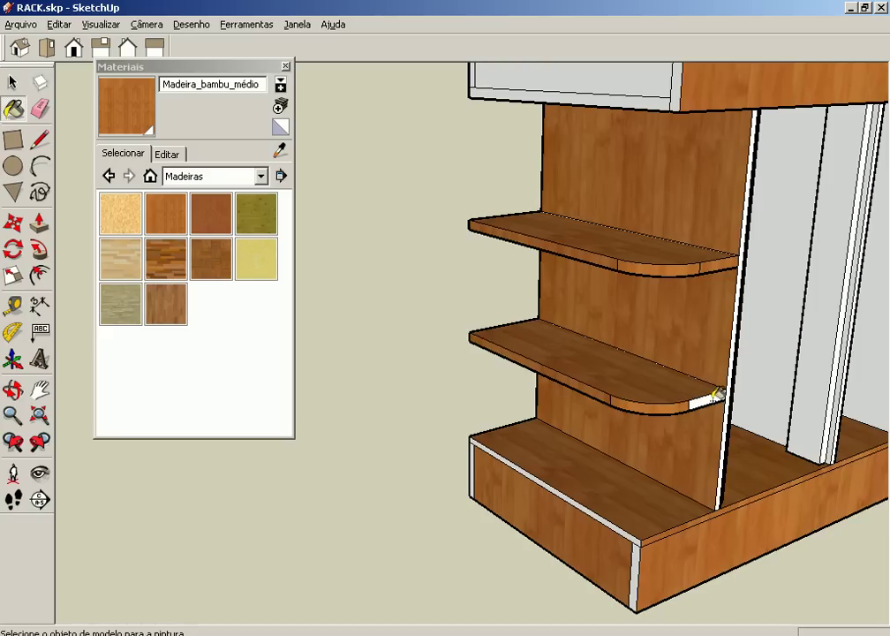
scroll(627, 512, "up", 2)
scroll(631, 534, "up", 2)
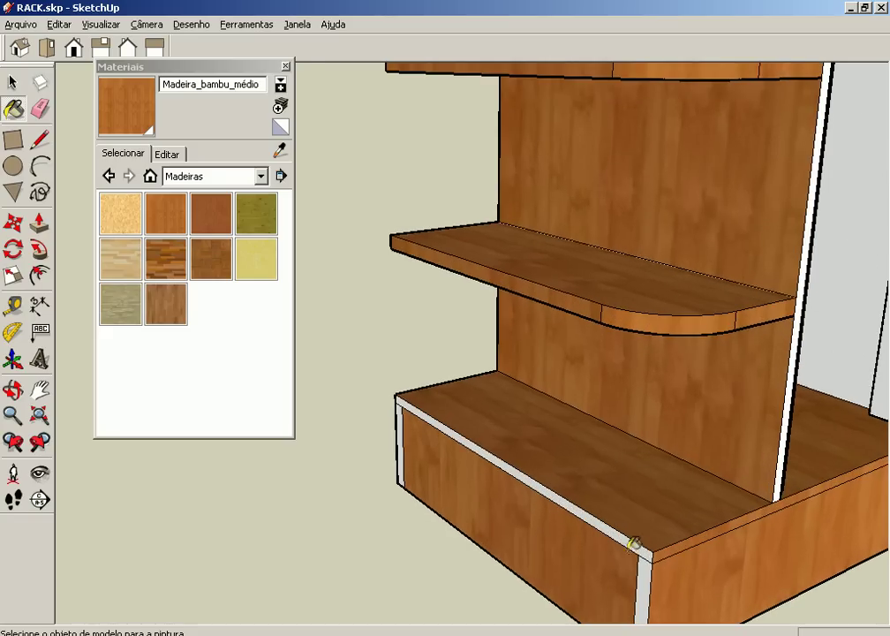
left_click(644, 546)
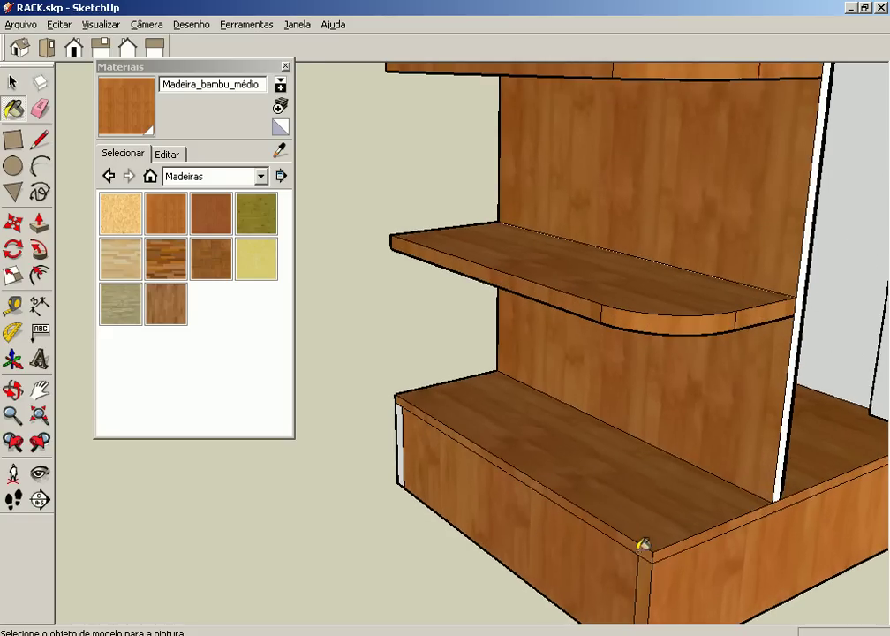
From the left, paint the divider's two white edge strips in bamboo wood
mouse_move(693, 387)
middle_mouse_down()
mouse_move(675, 398)
mouse_move(749, 358)
middle_mouse_up()
left_click(686, 341)
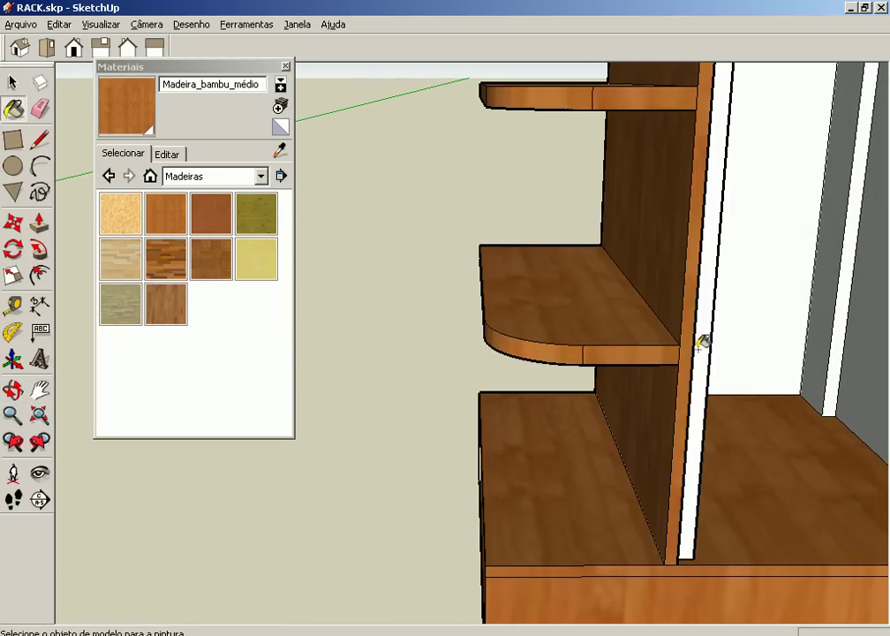
left_click(699, 341)
From the front, paint the remaining dividers' front edges and the right panel's front edge in bamboo wood
middle_click_drag(806, 369, 453, 351)
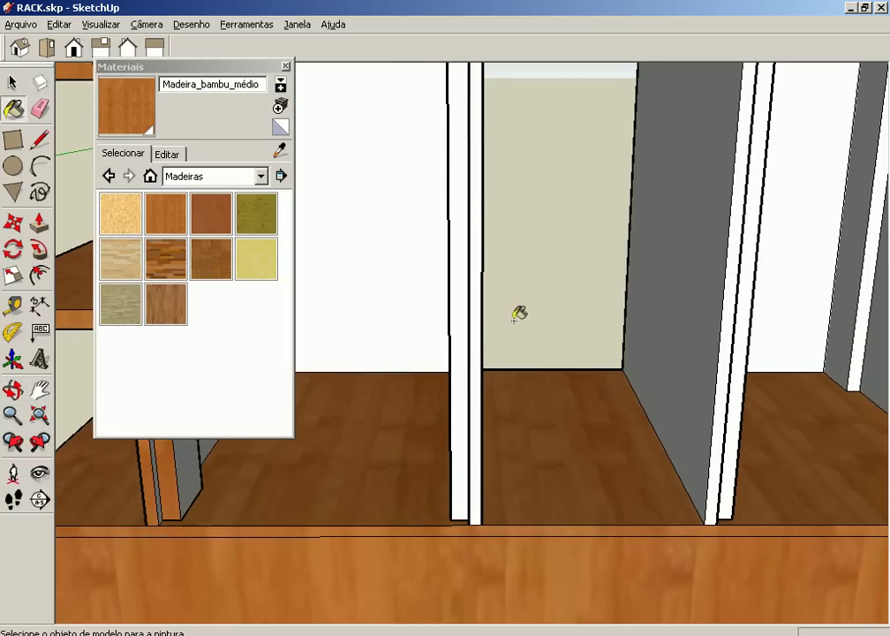
scroll(518, 315, "down", 2)
scroll(512, 320, "down", 2)
scroll(510, 319, "down", 2)
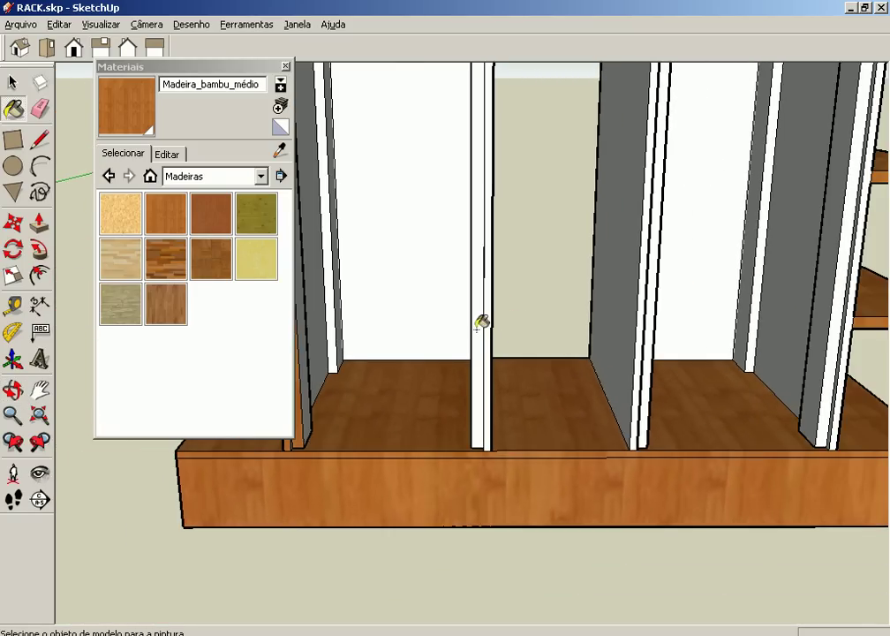
left_click(479, 324)
left_click(491, 315)
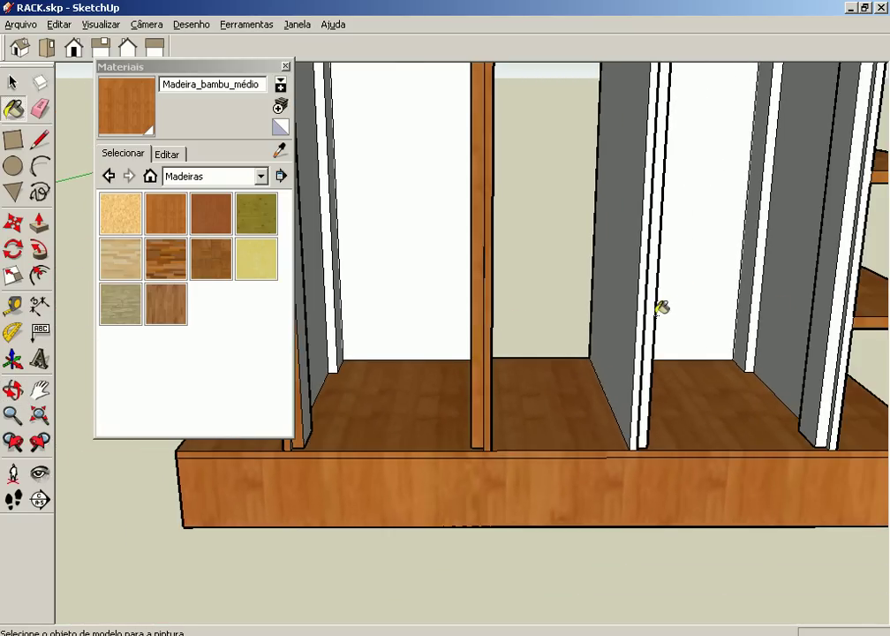
left_click(652, 309)
left_click(646, 306)
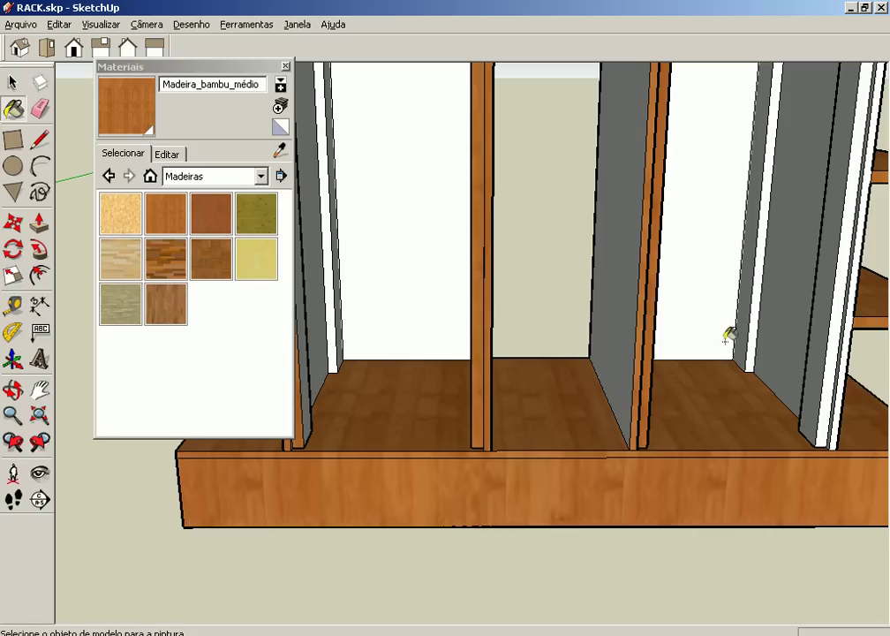
left_click(840, 346)
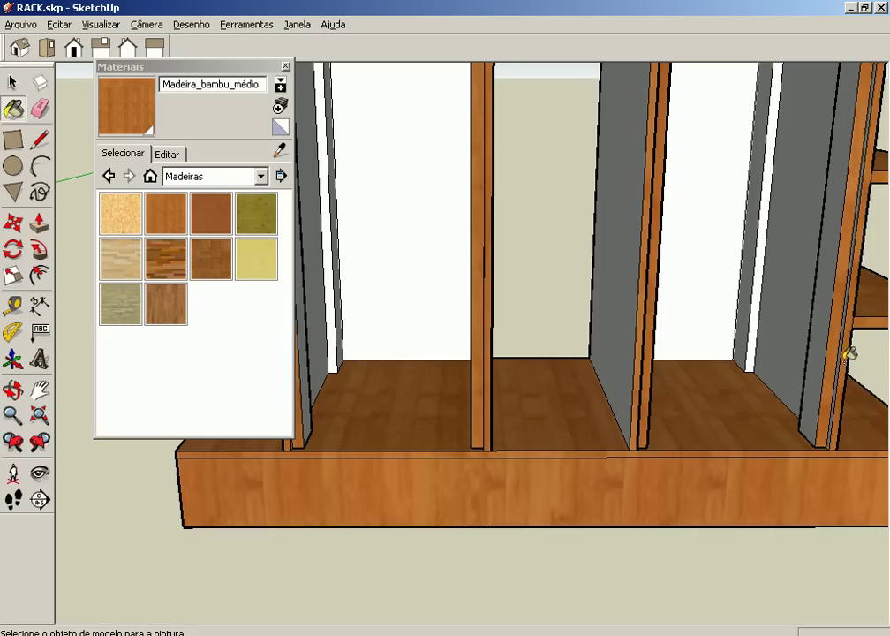
scroll(844, 351, "down", 3)
scroll(828, 350, "down", 2)
scroll(555, 231, "up", 5)
Paint the top box's rim faces and the strip under its front edge in bamboo wood
mouse_move(554, 231)
middle_mouse_down()
mouse_move(774, 406)
mouse_move(579, 205)
middle_mouse_up()
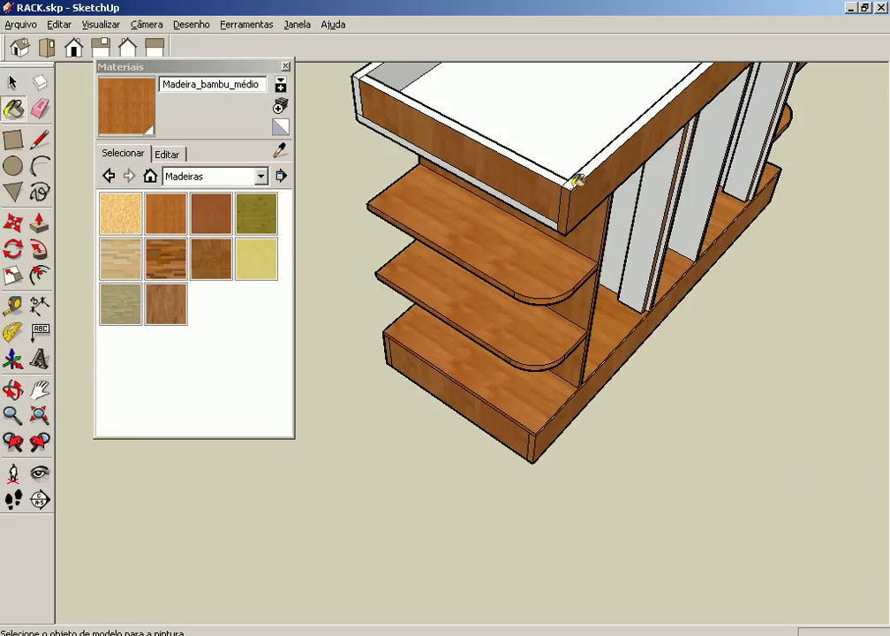
left_click(572, 177)
left_click(563, 181)
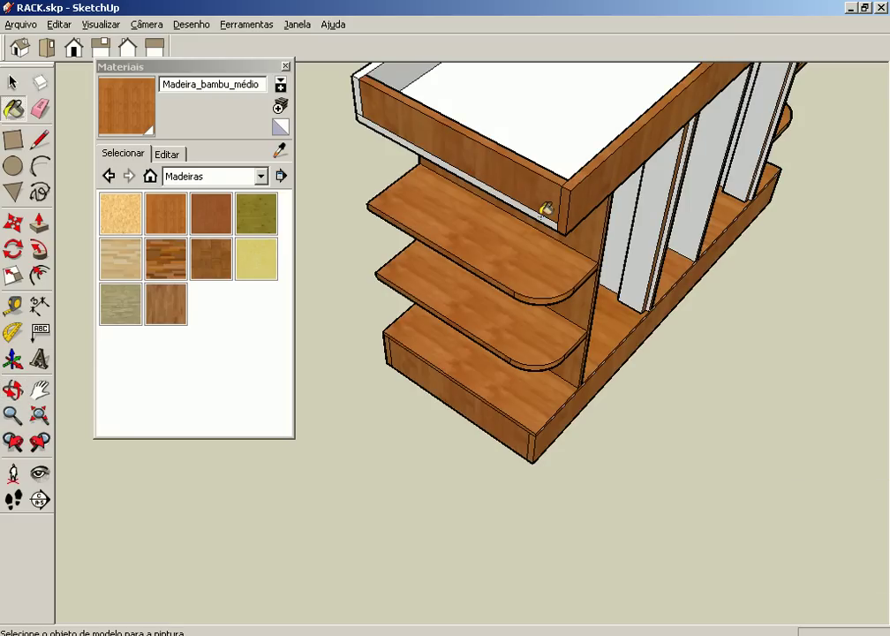
left_click(538, 212)
Paint the top board's edge and underside strips, two side shelf front edges, and the grey base strip
middle_click_drag(443, 152, 443, 132)
scroll(473, 196, "up", 3)
scroll(463, 197, "up", 2)
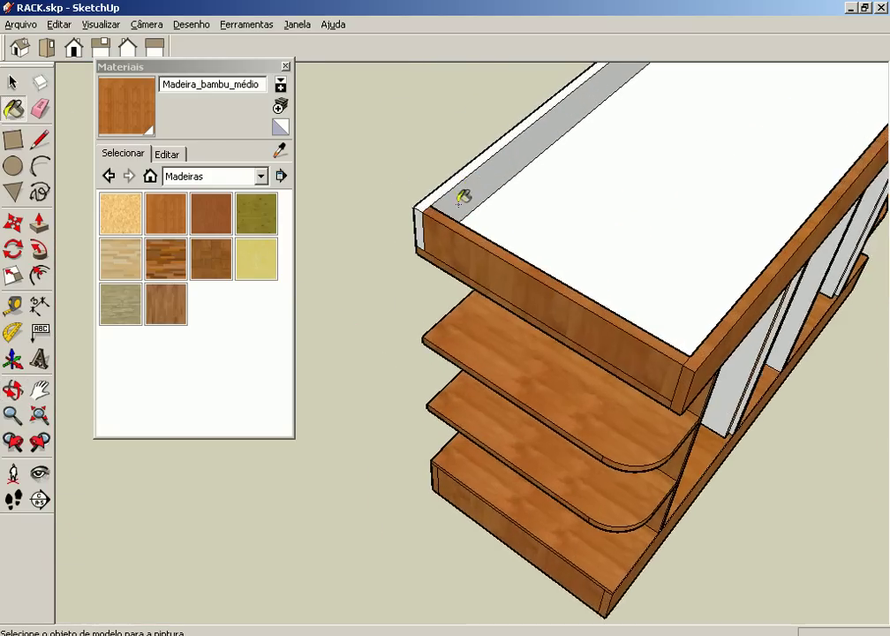
scroll(422, 214, "up", 2)
mouse_move(439, 239)
middle_mouse_down()
mouse_move(757, 229)
mouse_move(887, 165)
middle_mouse_up()
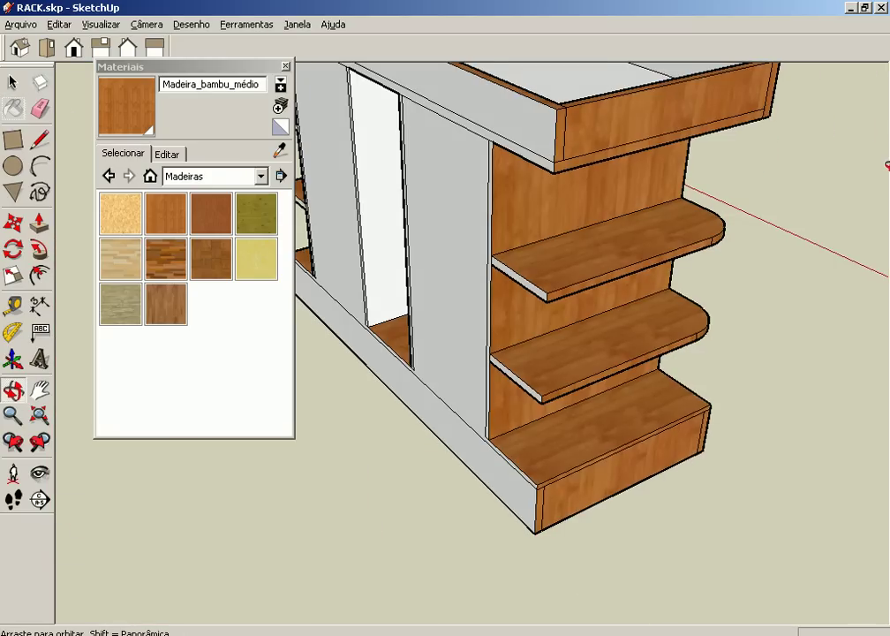
left_click(519, 132)
left_click(522, 144)
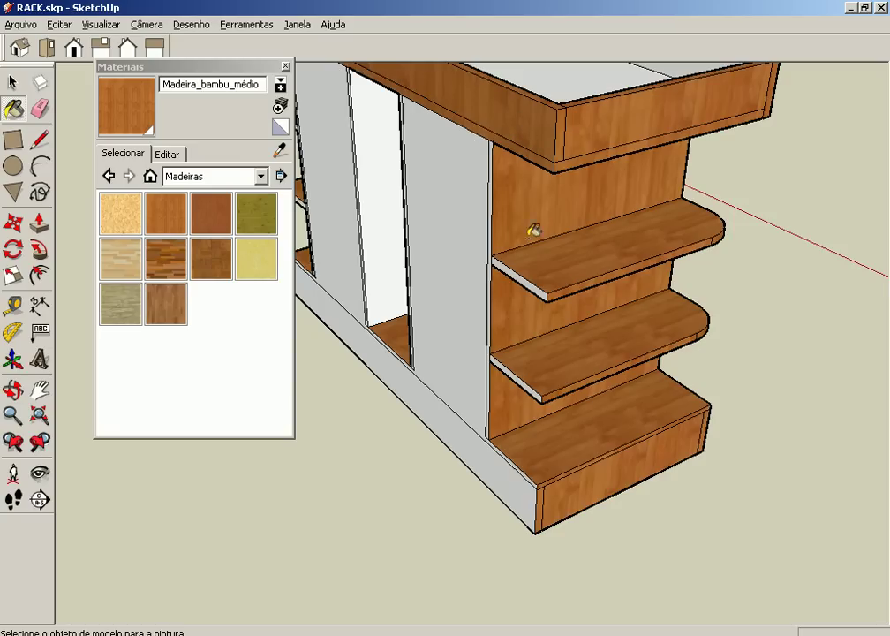
left_click(535, 284)
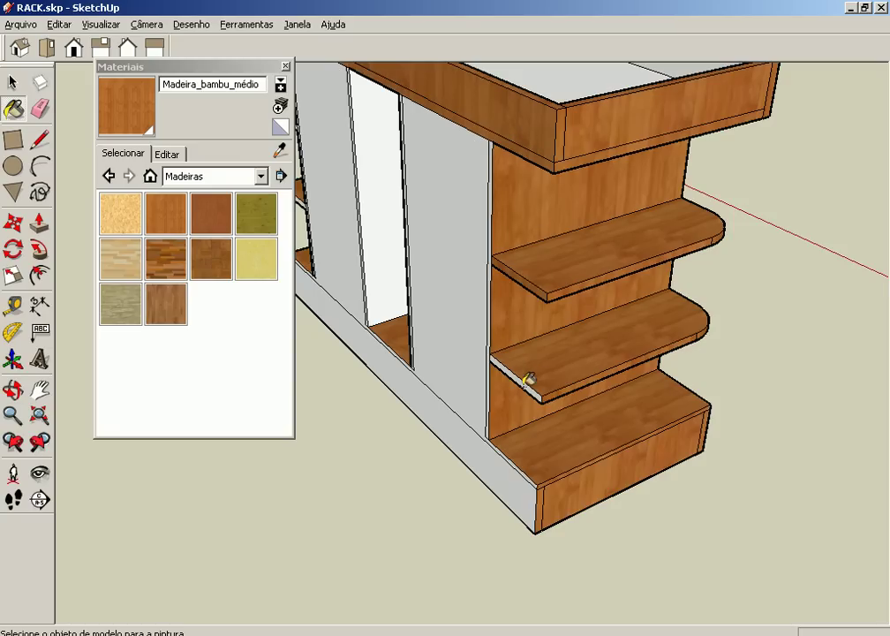
left_click(528, 383)
left_click(497, 470)
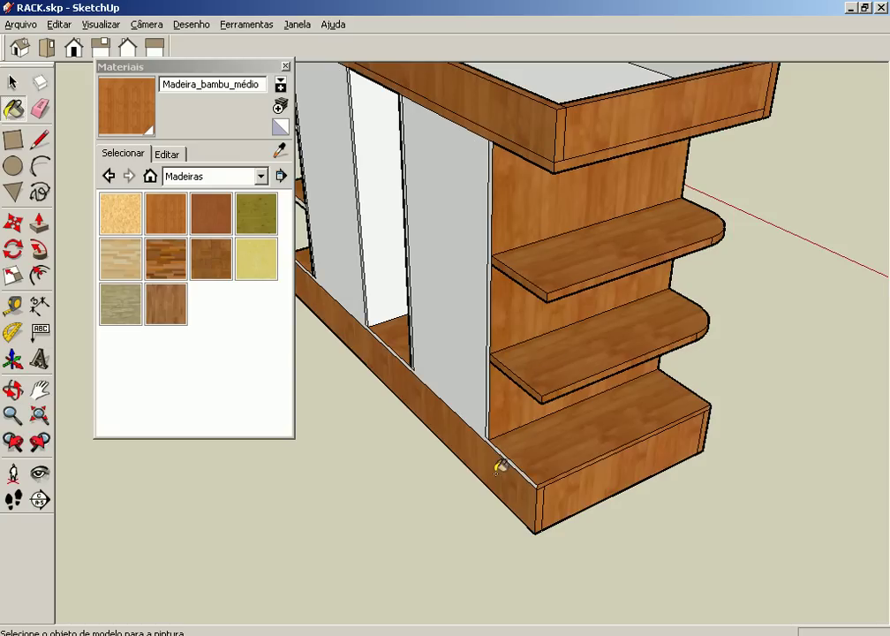
Paint the grey middle vertical panel and the strip beside the right grey panel in bamboo wood
scroll(496, 399, "up", 2)
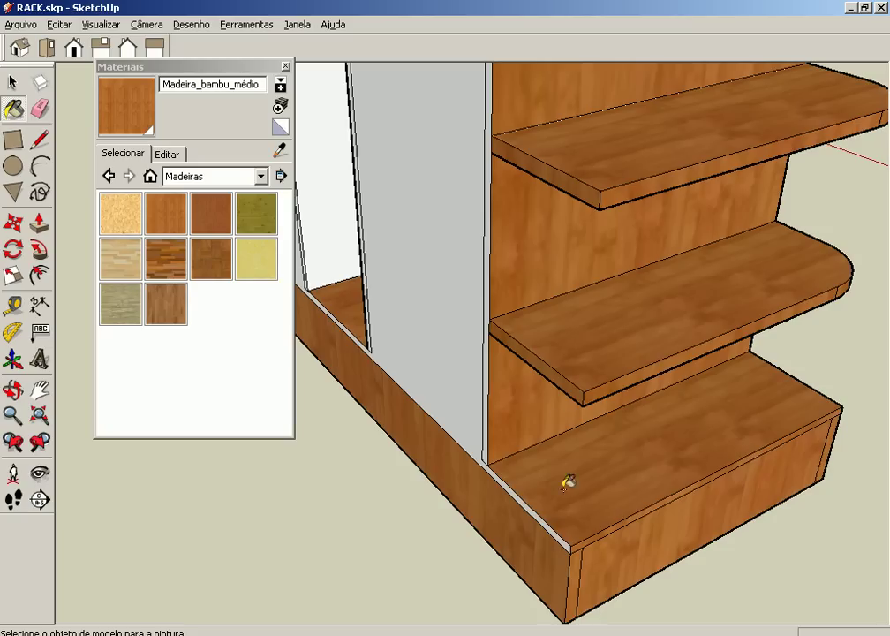
left_click(545, 524)
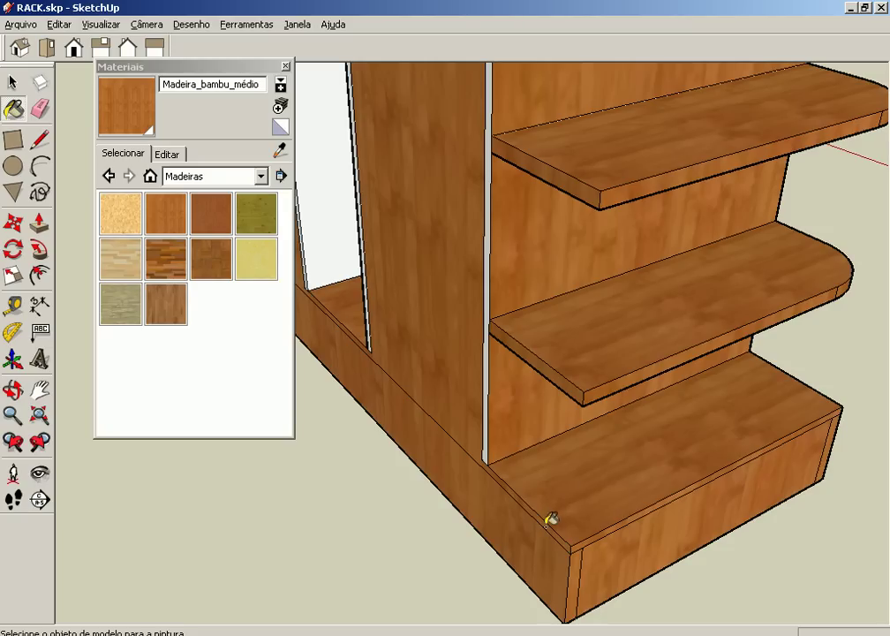
scroll(491, 338, "down", 3)
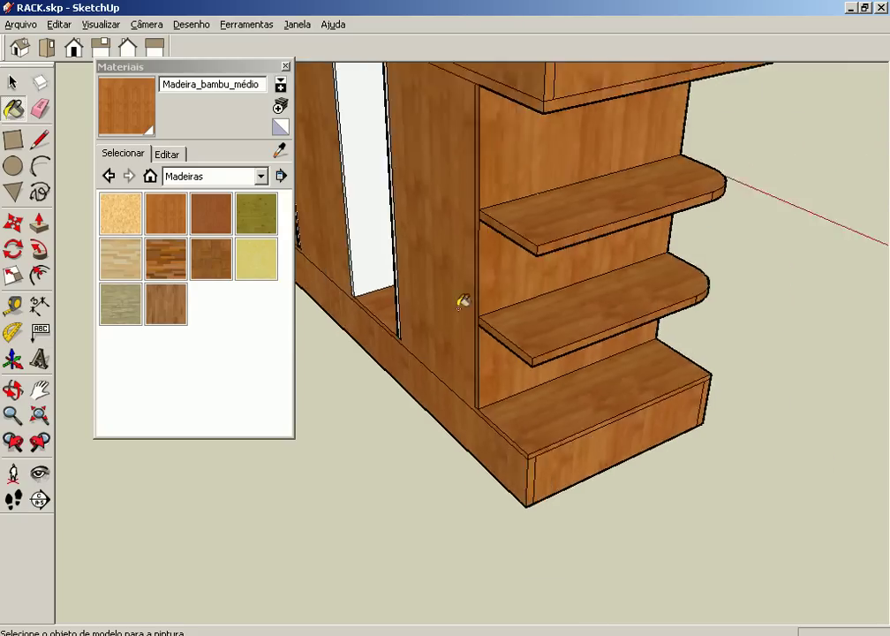
scroll(461, 302, "down", 2)
middle_click(382, 256)
middle_click_drag(382, 256, 723, 336)
scroll(292, 314, "up", 2)
scroll(291, 313, "up", 2)
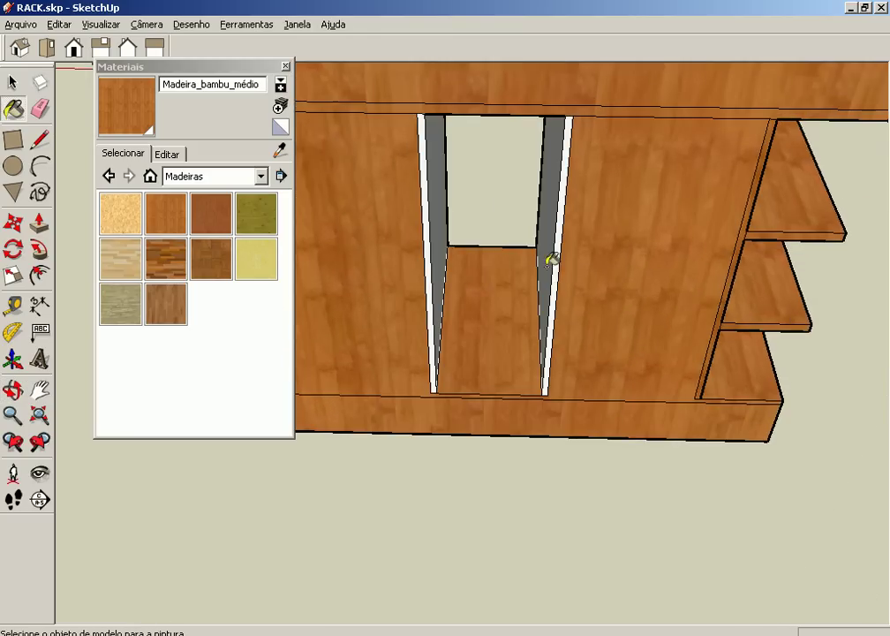
left_click(556, 261)
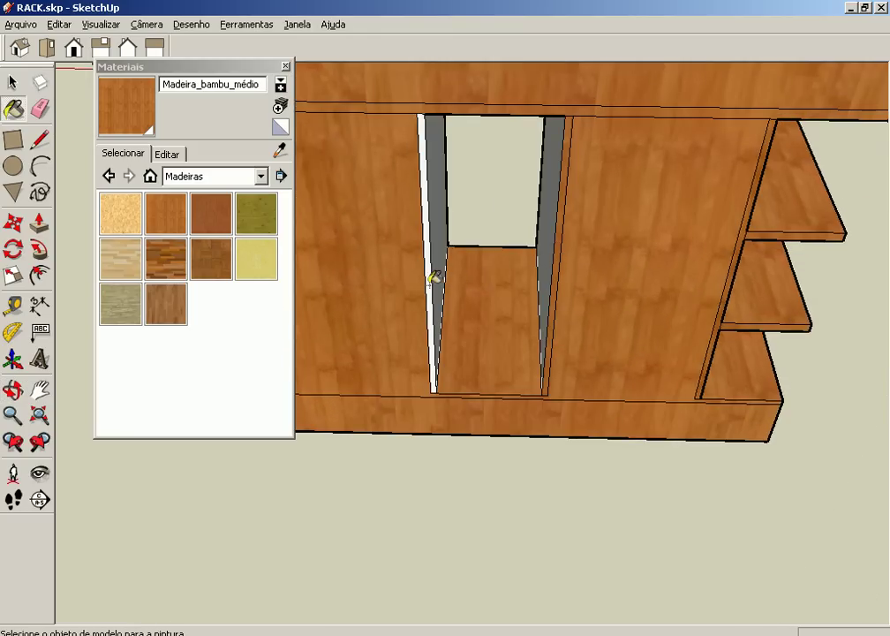
Paint the top's left vertical edge, the white strip by the shelves and two shelf front edges
scroll(502, 105, "down", 3)
mouse_move(505, 101)
middle_mouse_down()
mouse_move(650, 267)
mouse_move(556, 258)
middle_mouse_up()
scroll(452, 313, "up", 1)
scroll(400, 155, "up", 2)
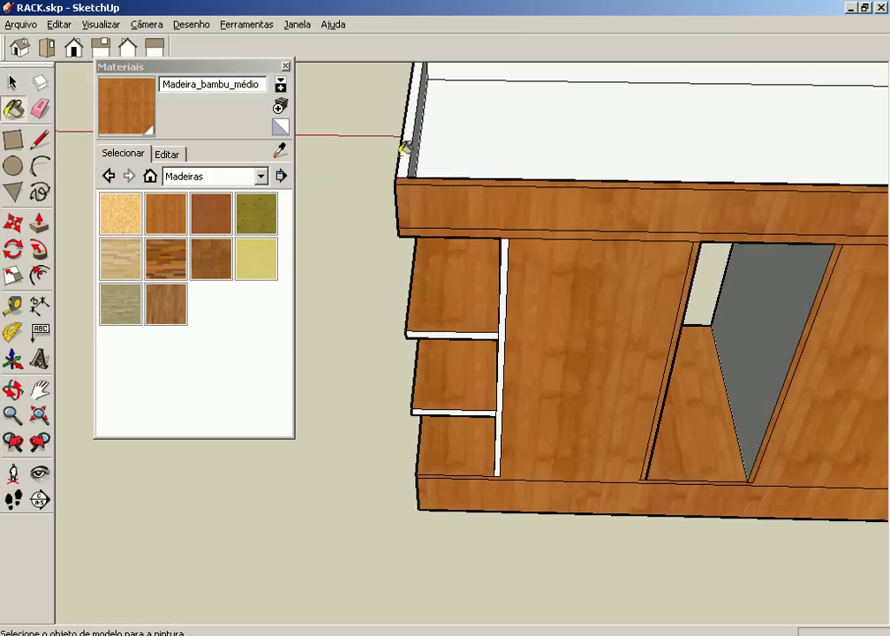
left_click(404, 148)
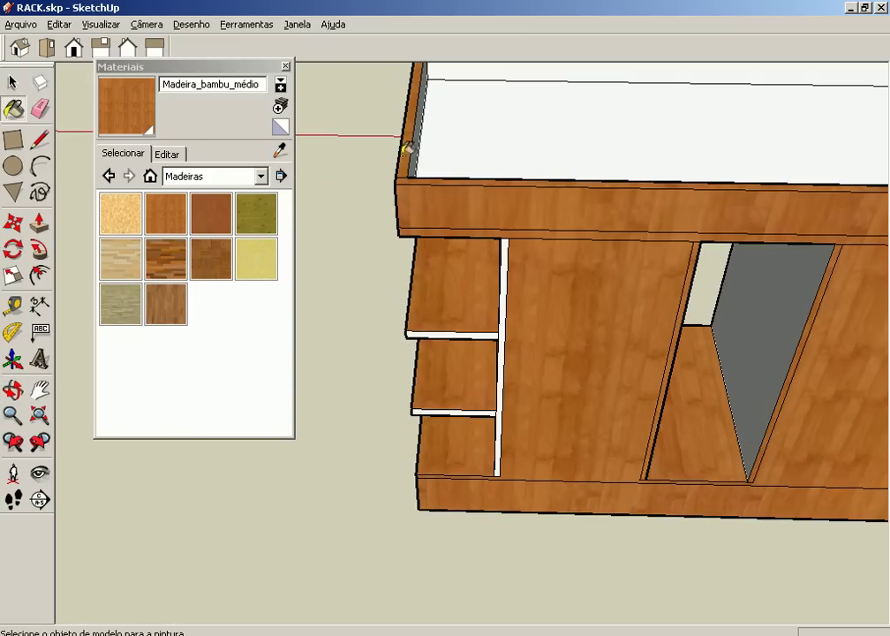
left_click(506, 284)
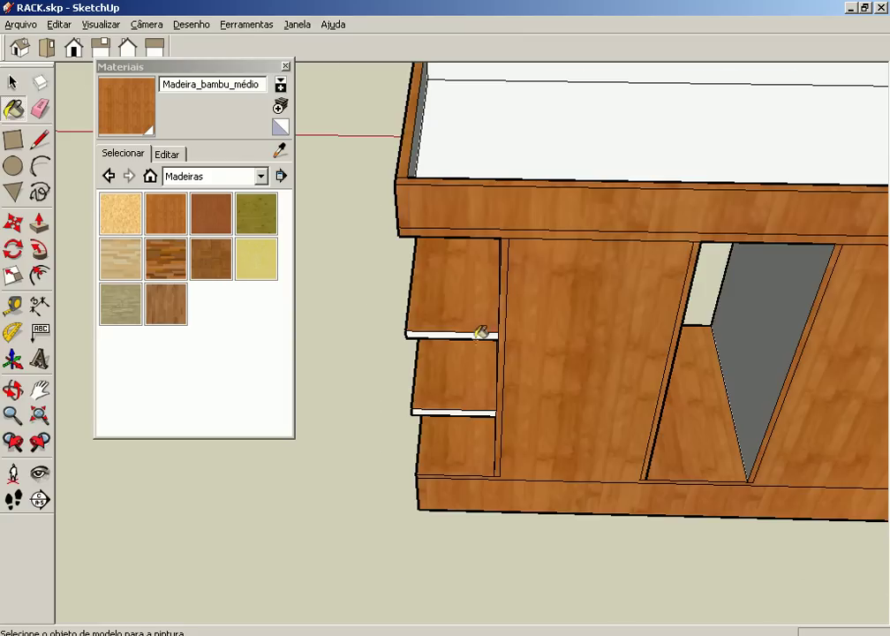
scroll(482, 332, "up", 2)
left_click(479, 328)
left_click(461, 452)
mouse_move(456, 459)
middle_mouse_down()
mouse_move(682, 270)
mouse_move(693, 279)
middle_mouse_up()
middle_click_drag(608, 476, 503, 183)
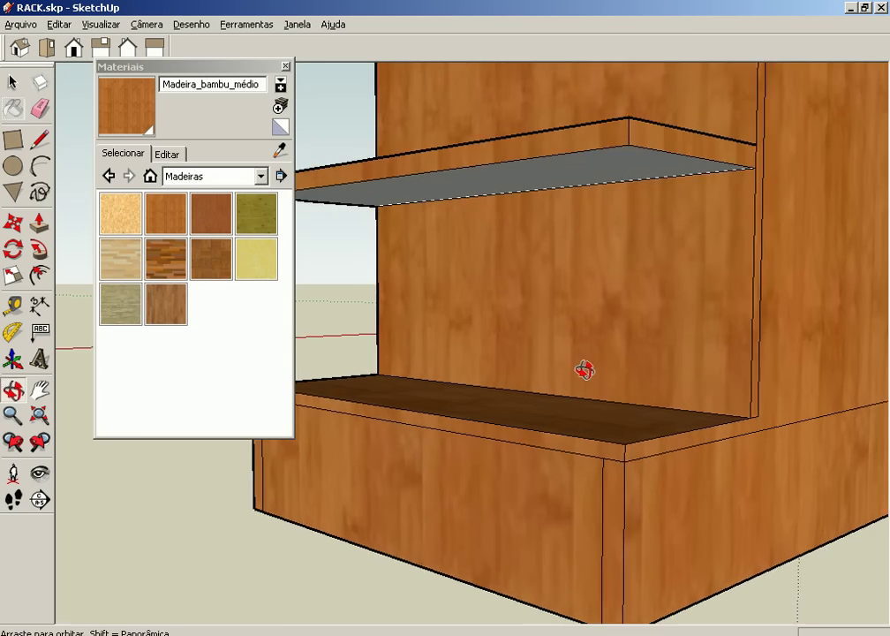
scroll(499, 180, "down", 2)
scroll(499, 180, "down", 2)
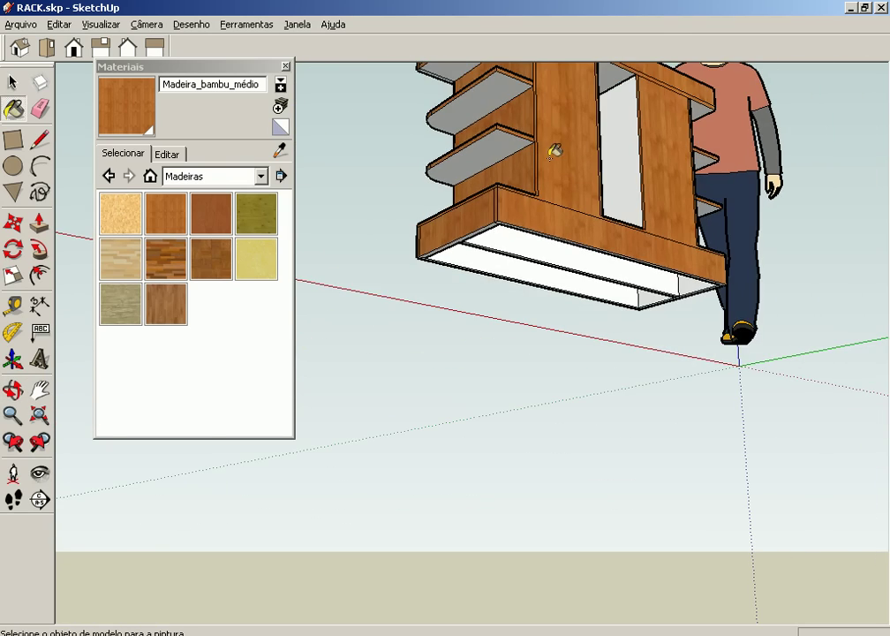
middle_click_drag(555, 145, 523, 302)
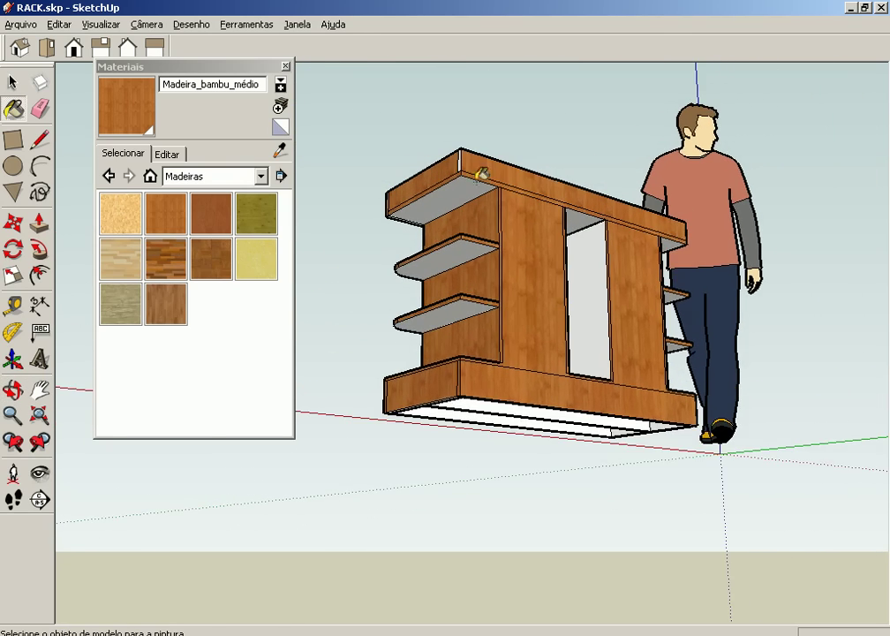
scroll(462, 151, "up", 3)
mouse_move(401, 212)
middle_mouse_down()
mouse_move(809, 473)
mouse_move(471, 417)
mouse_move(870, 358)
mouse_move(849, 337)
mouse_move(448, 324)
mouse_move(636, 304)
mouse_move(659, 329)
mouse_move(407, 268)
middle_mouse_up()
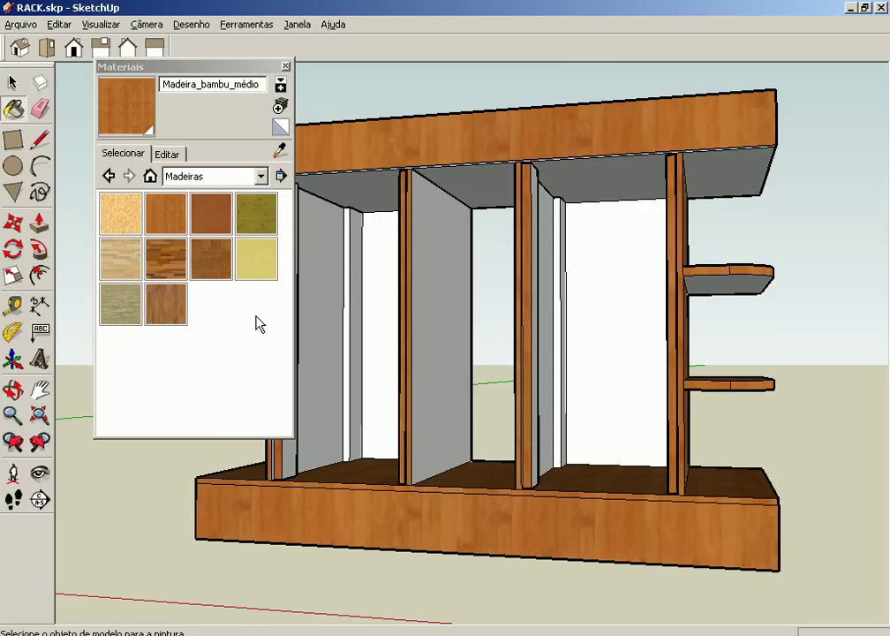
Pick the Derivado_de_madeira material and paint the right bay's back panel in cherry wood
left_click(135, 220)
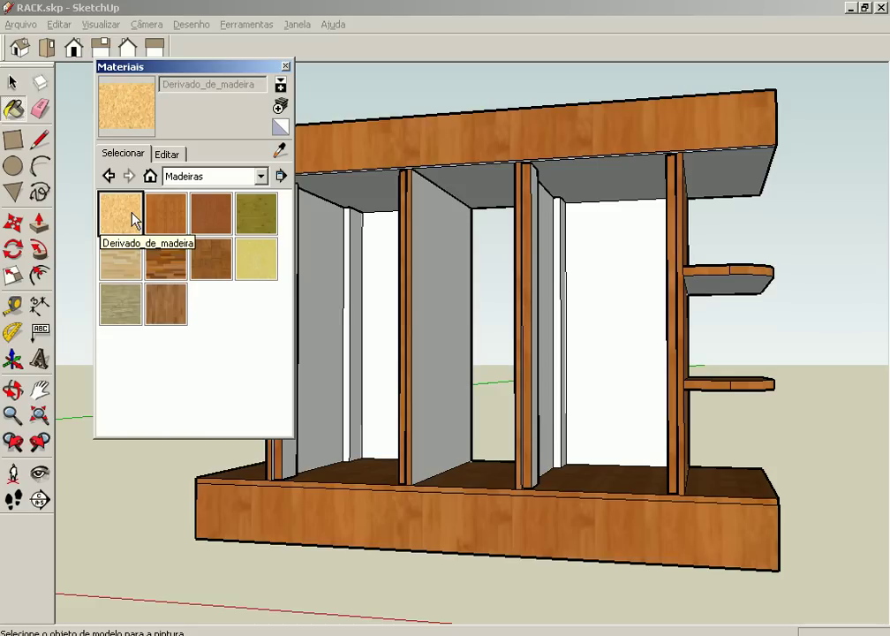
left_click(608, 308)
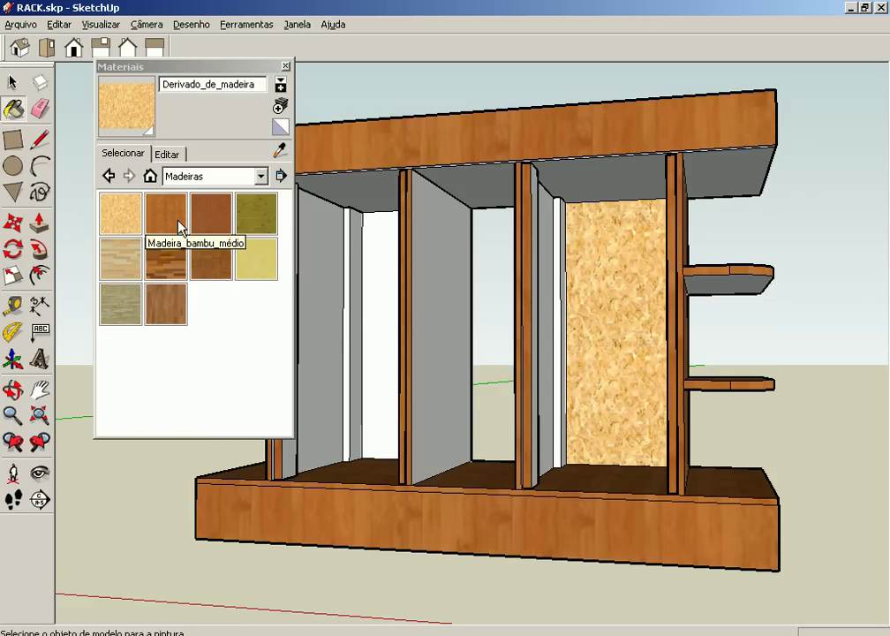
left_click(631, 234)
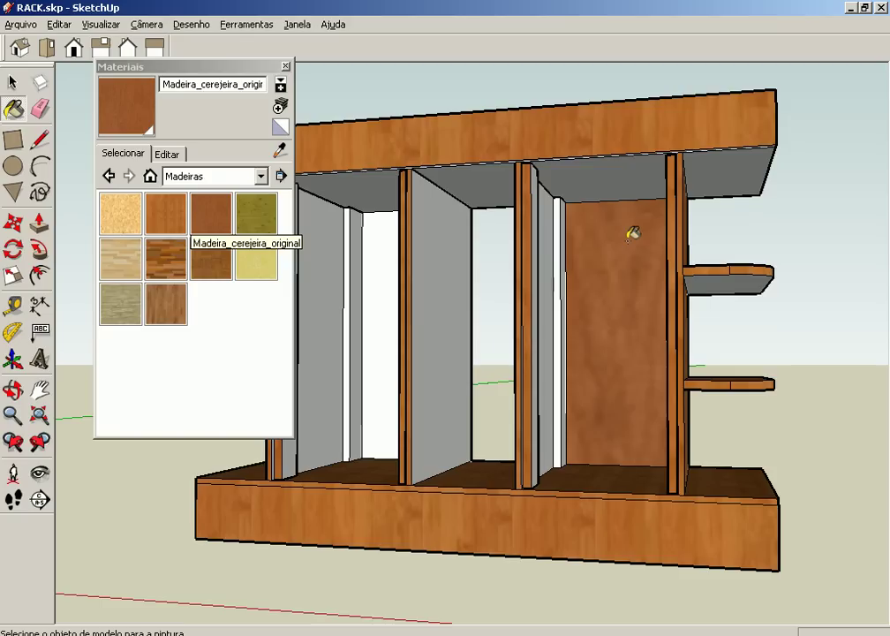
Paint the door panel, its white edges, the grey door face and side strips in cherry wood
mouse_move(515, 297)
middle_mouse_down()
mouse_move(787, 386)
mouse_move(681, 334)
middle_mouse_up()
left_click(650, 312)
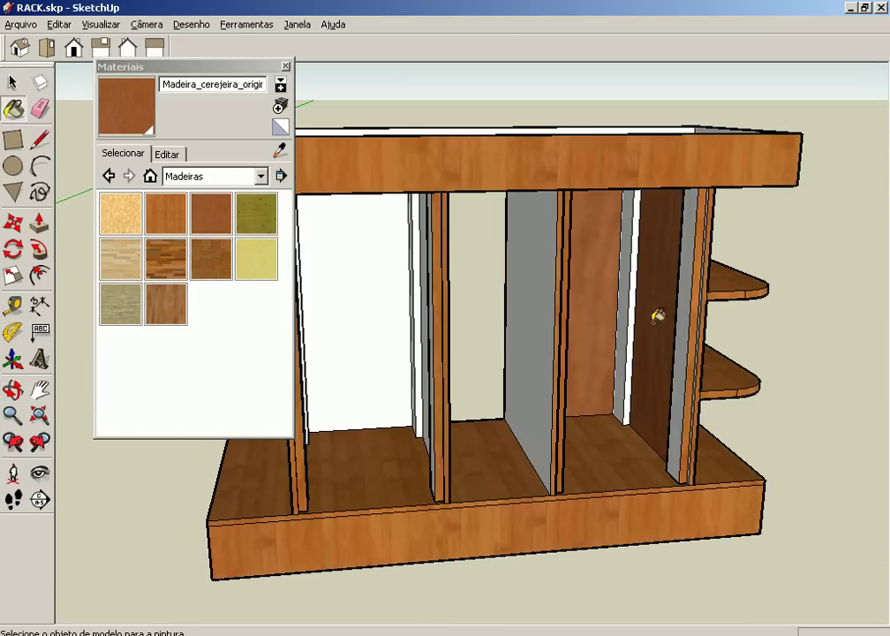
scroll(642, 308, "up", 2)
scroll(636, 292, "up", 3)
left_click(631, 289)
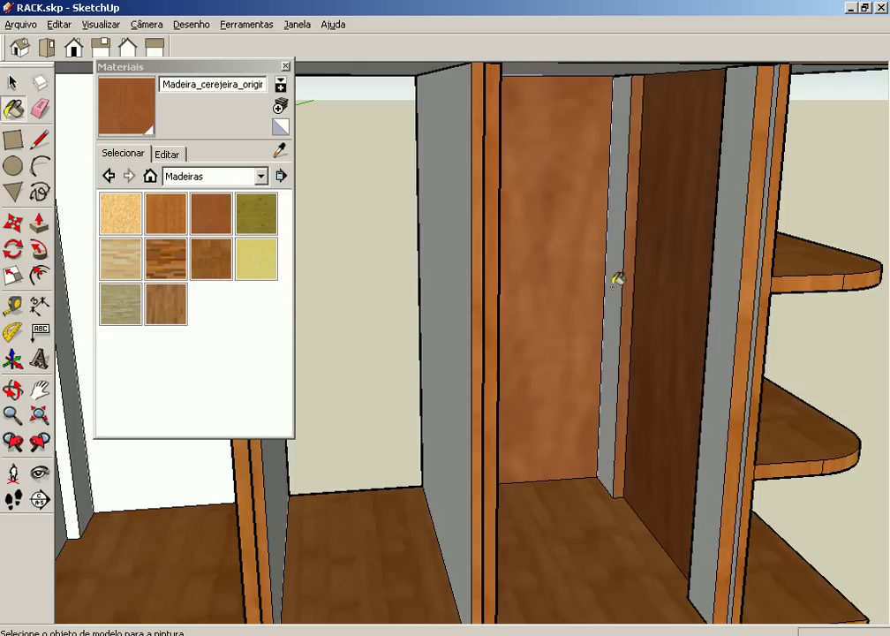
left_click(615, 283)
mouse_move(729, 313)
middle_mouse_down()
mouse_move(689, 345)
mouse_move(451, 357)
middle_mouse_up()
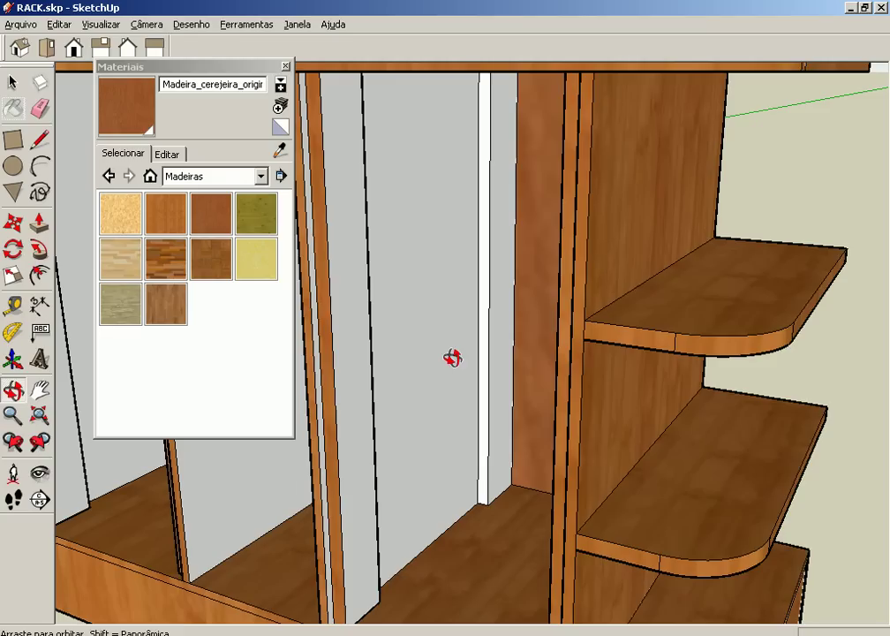
left_click(486, 276)
left_click(374, 274)
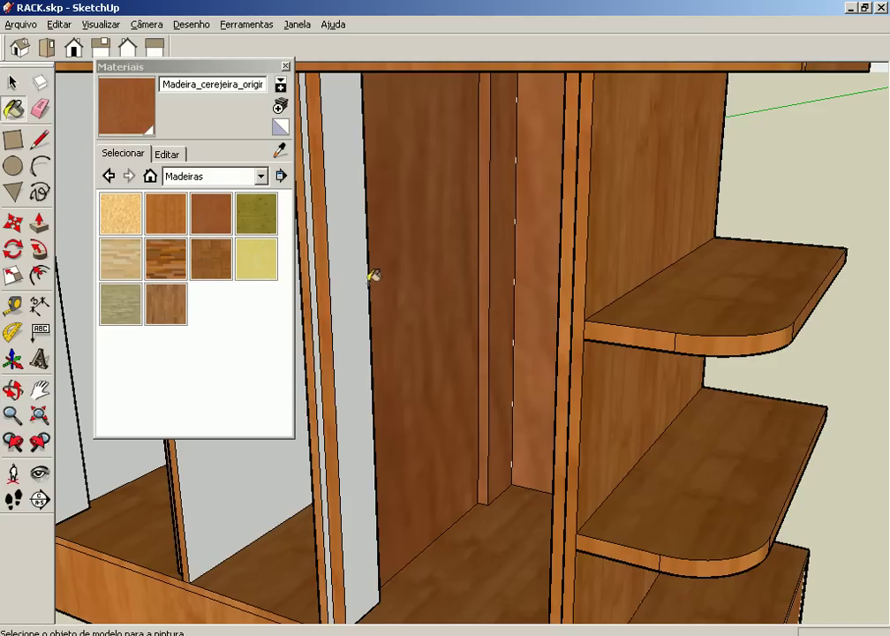
left_click(360, 289)
Paint the grey side panel, the white back panel and its thin and grey strips in cherry wood
mouse_move(422, 307)
middle_mouse_down()
mouse_move(467, 314)
mouse_move(523, 304)
mouse_move(467, 340)
mouse_move(455, 338)
middle_mouse_up()
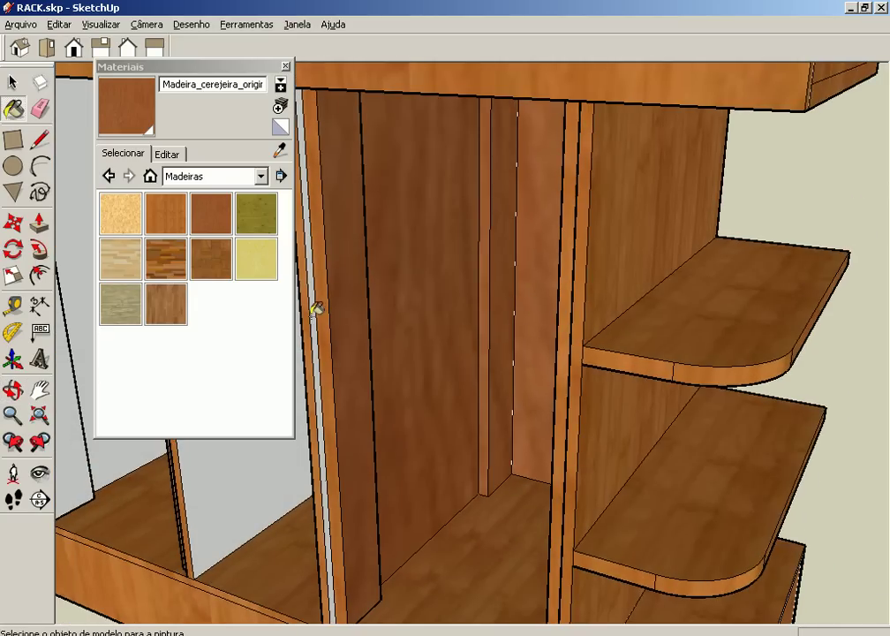
scroll(316, 309, "up", 3)
mouse_move(315, 316)
middle_mouse_down()
mouse_move(274, 349)
mouse_move(572, 298)
mouse_move(685, 300)
mouse_move(439, 206)
middle_mouse_up()
mouse_move(515, 220)
middle_mouse_down()
mouse_move(263, 276)
mouse_move(637, 273)
mouse_move(802, 263)
middle_mouse_up()
left_click(429, 308)
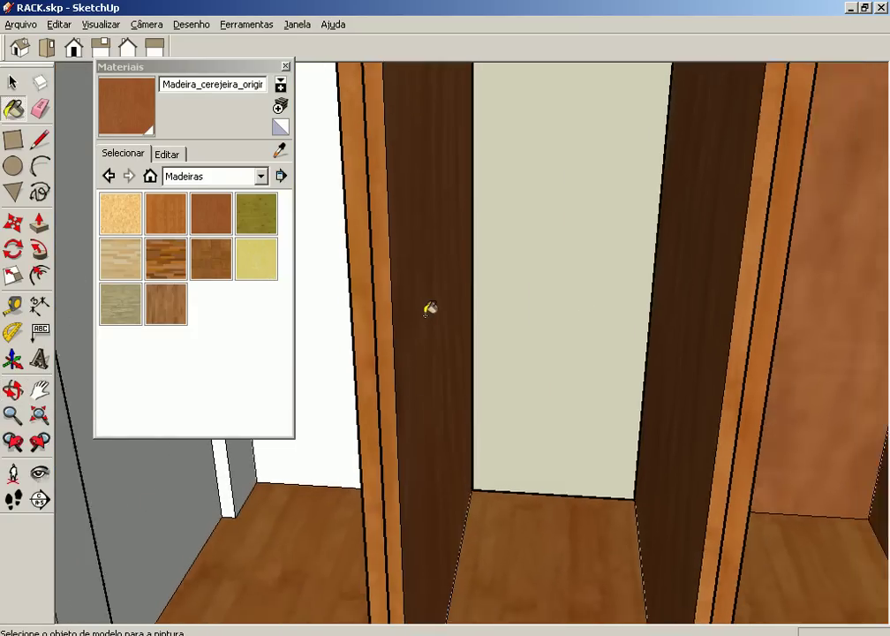
scroll(429, 308, "down", 5)
mouse_move(429, 308)
middle_mouse_down()
mouse_move(576, 282)
mouse_move(612, 251)
mouse_move(608, 221)
middle_mouse_up()
left_click(584, 263)
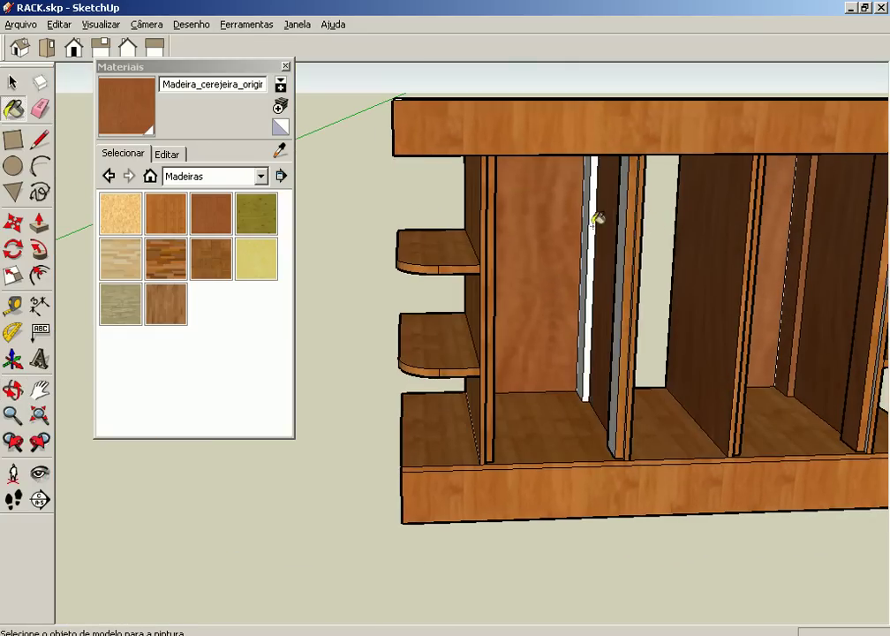
left_click(589, 221)
left_click(585, 222)
Paint the remaining panel's grey faces, white strip and front edge in cherry wood
mouse_move(629, 226)
middle_mouse_down()
mouse_move(582, 250)
mouse_move(437, 255)
mouse_move(510, 222)
middle_mouse_up()
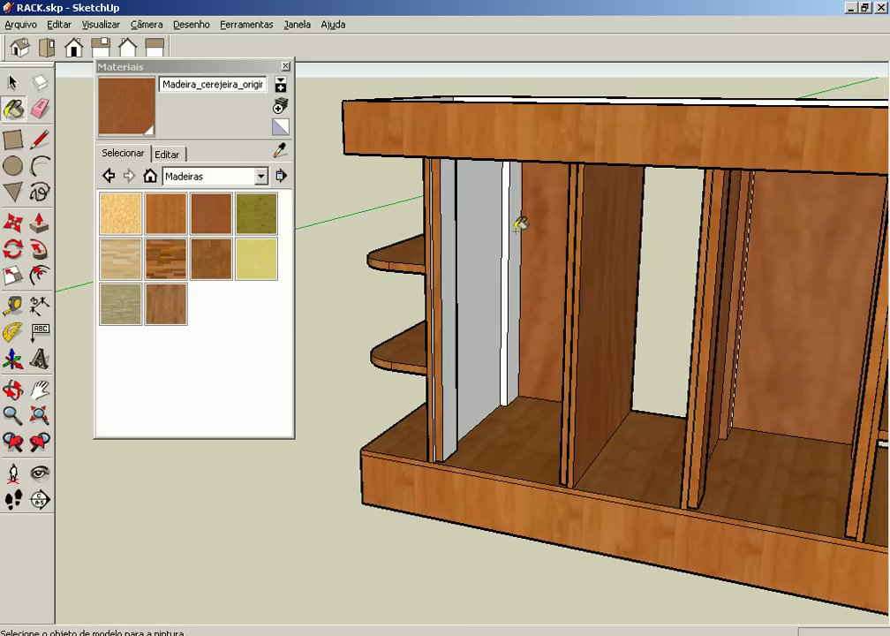
left_click(516, 226)
left_click(505, 227)
left_click(481, 221)
left_click(455, 232)
scroll(532, 200, "down", 3)
middle_click_drag(533, 200, 481, 449)
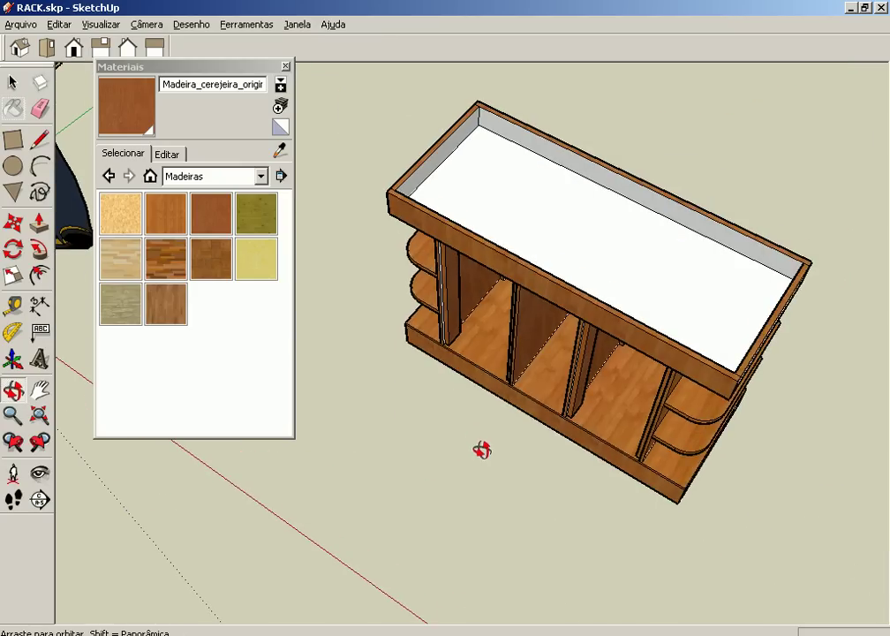
Paint the top face, its back-edge strip, the bottom strip and right shelf panels cherry wood
left_click(580, 230)
scroll(569, 224, "up", 3)
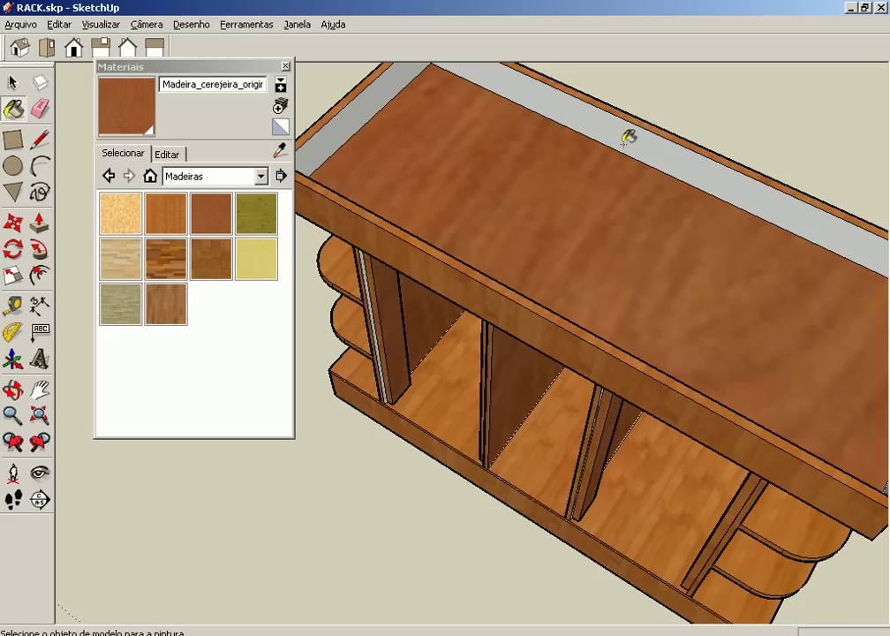
left_click(494, 101)
mouse_move(536, 202)
middle_mouse_down()
mouse_move(834, 258)
mouse_move(886, 110)
mouse_move(570, 300)
mouse_move(163, 583)
middle_mouse_up()
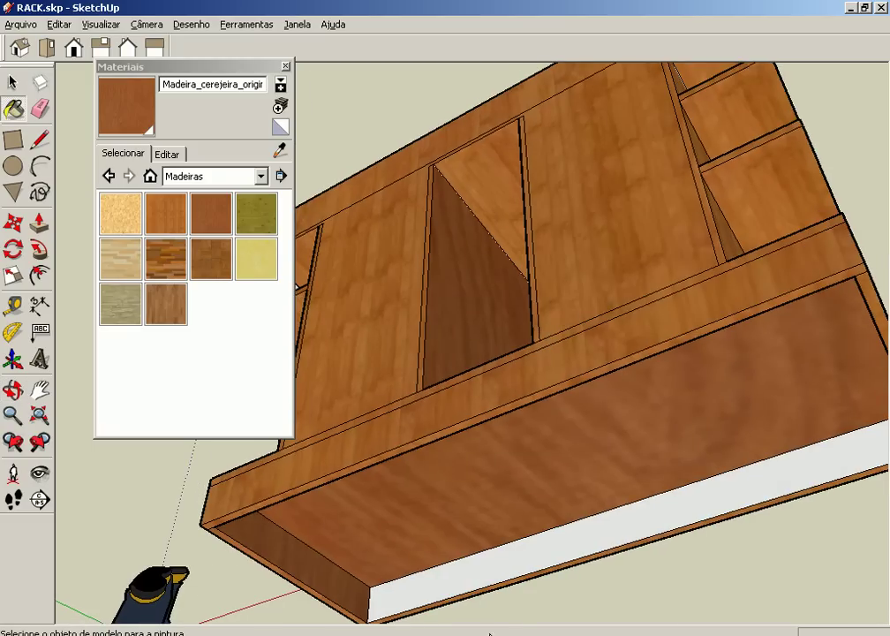
left_click(530, 554)
mouse_move(530, 566)
middle_mouse_down()
mouse_move(452, 338)
mouse_move(276, 46)
mouse_move(418, 189)
mouse_move(463, 294)
mouse_move(283, 252)
mouse_move(284, 151)
mouse_move(444, 262)
mouse_move(312, 195)
mouse_move(373, 129)
mouse_move(492, 342)
mouse_move(500, 250)
middle_mouse_up()
scroll(444, 262, "down", 5)
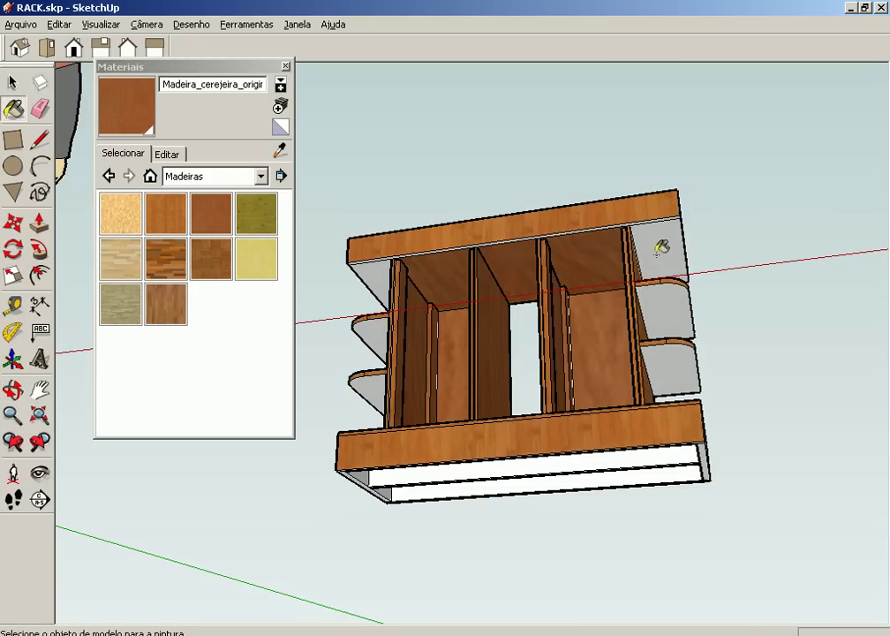
left_click(671, 318)
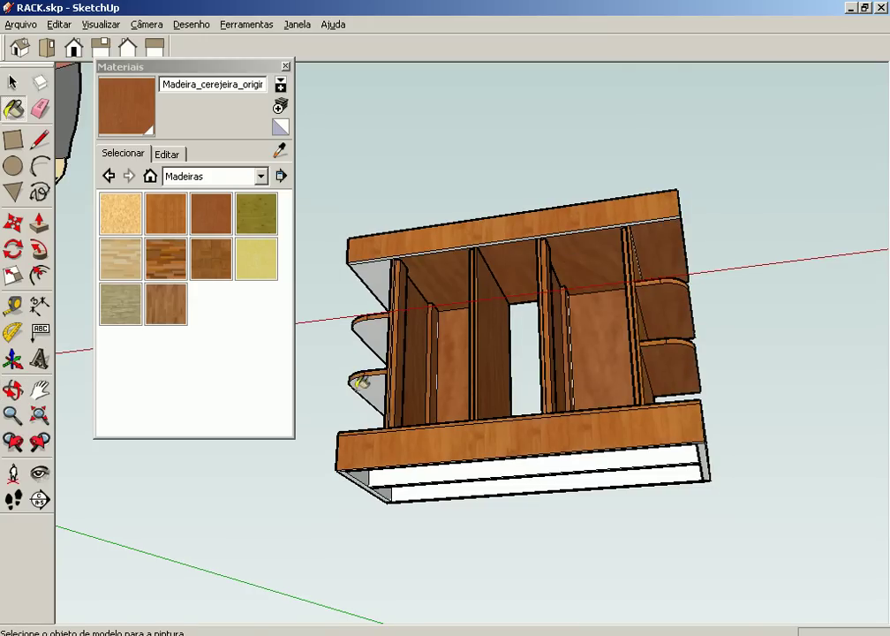
mouse_move(380, 276)
middle_mouse_down()
mouse_move(603, 429)
mouse_move(536, 596)
mouse_move(144, 287)
mouse_move(332, 490)
mouse_move(228, 459)
mouse_move(437, 484)
mouse_move(477, 521)
middle_mouse_up()
middle_click_drag(393, 448, 417, 419)
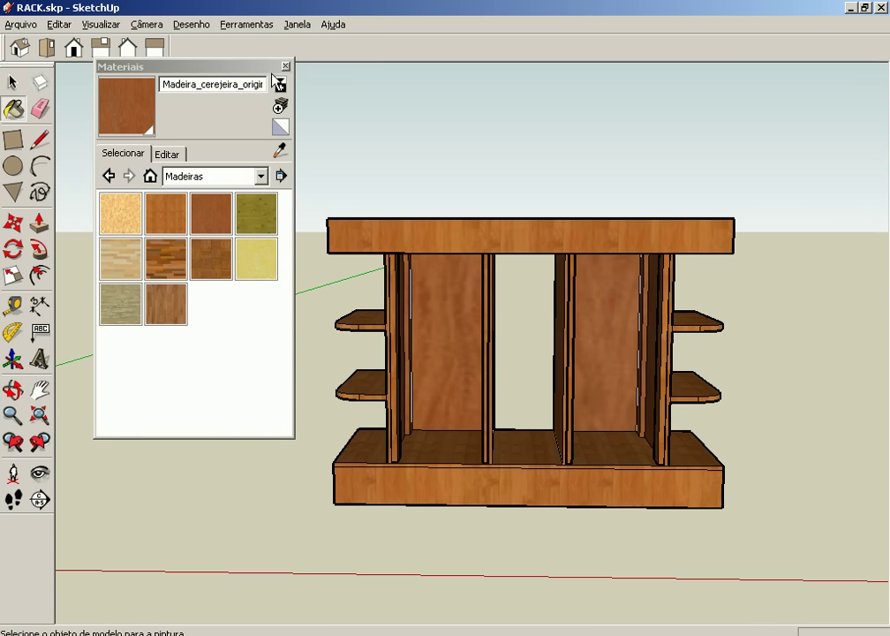
Close the Materiais panel and orbit and zoom to a front view of the rack's openings
left_click(286, 67)
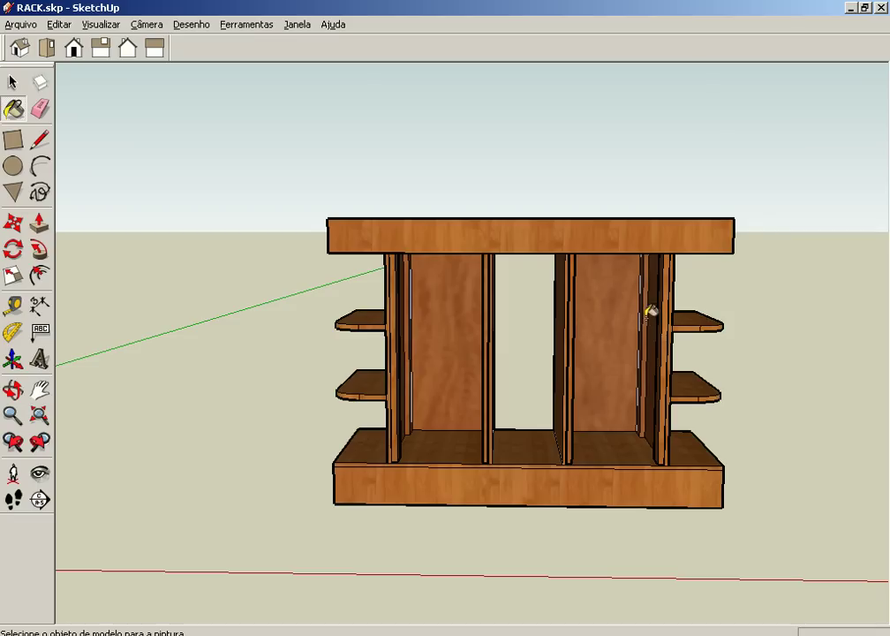
middle_click_drag(653, 324, 504, 264)
scroll(508, 266, "up", 2)
mouse_move(407, 276)
middle_mouse_down()
mouse_move(349, 302)
mouse_move(404, 318)
middle_mouse_up()
mouse_move(332, 320)
middle_mouse_down()
mouse_move(360, 310)
mouse_move(417, 218)
mouse_move(432, 358)
mouse_move(312, 332)
middle_mouse_up()
mouse_move(313, 332)
left_mouse_down()
mouse_move(349, 314)
mouse_move(353, 338)
mouse_move(316, 181)
mouse_move(477, 245)
left_mouse_up()
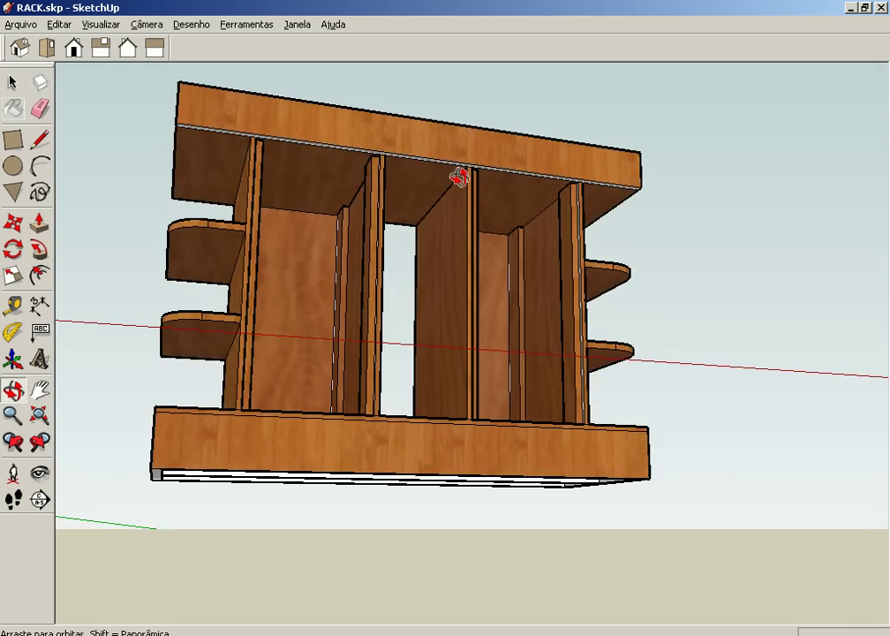
middle_click_drag(477, 245, 449, 142)
scroll(485, 173, "up", 2)
scroll(472, 144, "up", 3)
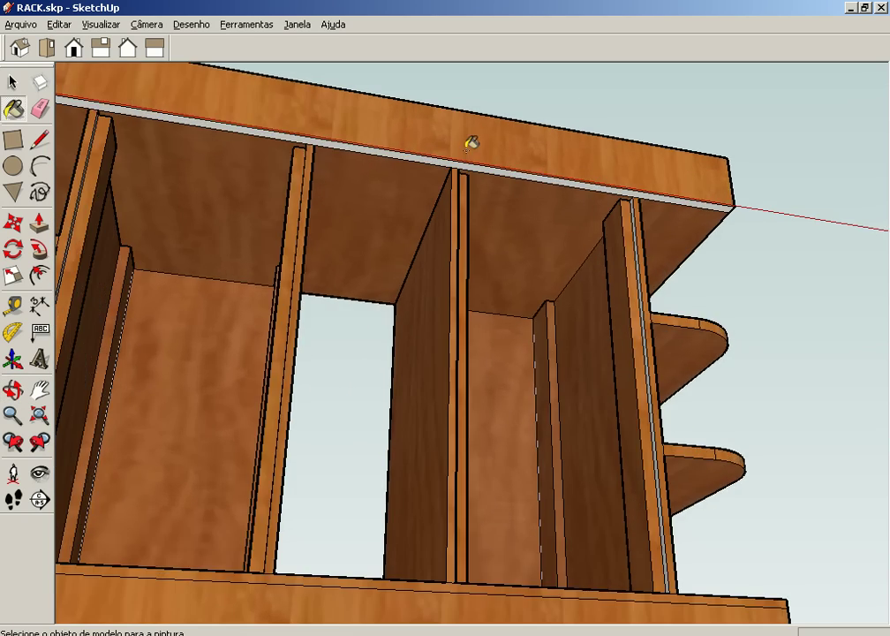
scroll(470, 143, "up", 2)
scroll(447, 164, "down", 5)
mouse_move(420, 187)
middle_mouse_down()
mouse_move(376, 269)
mouse_move(353, 429)
middle_mouse_up()
scroll(353, 398, "up", 1)
scroll(314, 342, "up", 2)
scroll(330, 331, "up", 1)
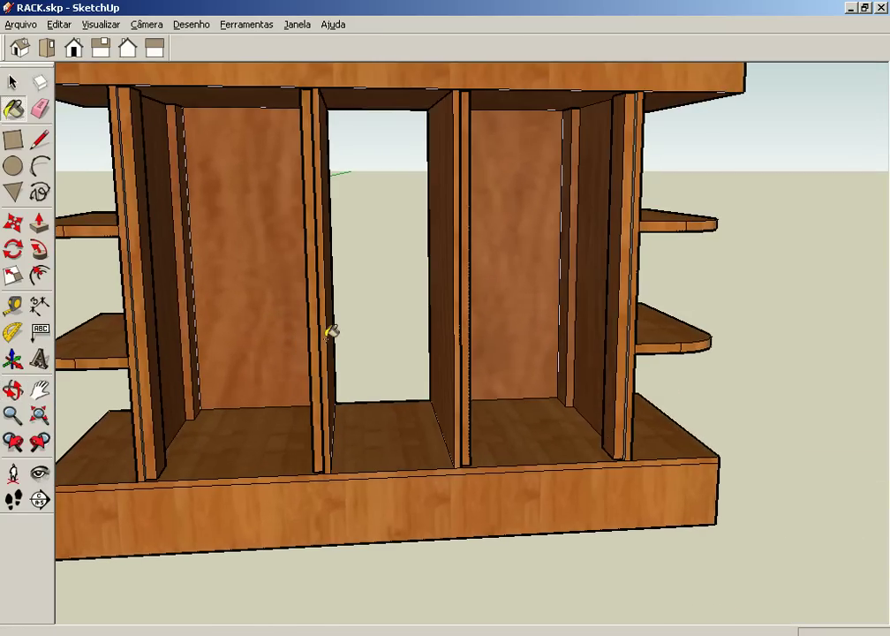
Measure the left opening's height as 540 mm with Tape Measure and remove the leftover guide
left_click(13, 304)
left_click(218, 86)
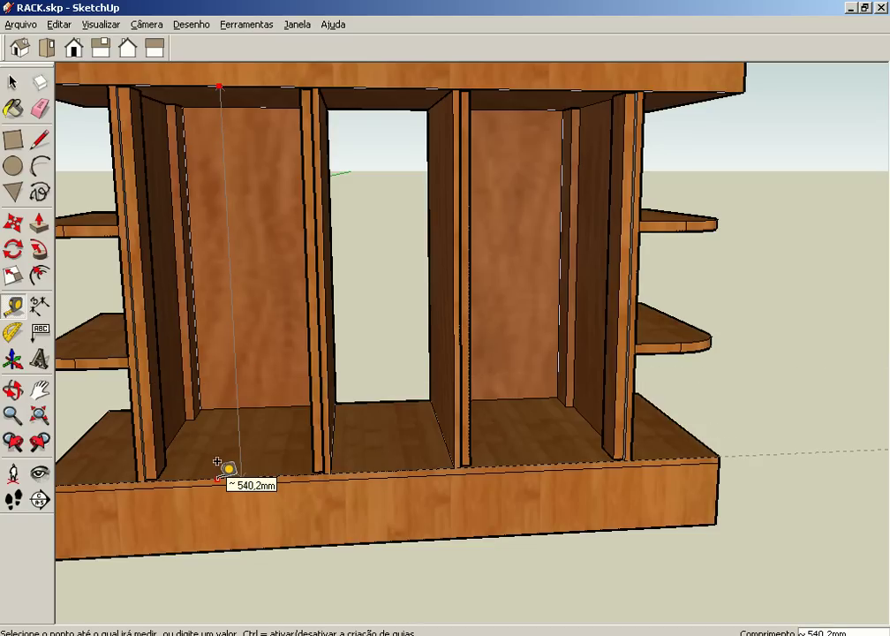
left_click(235, 475)
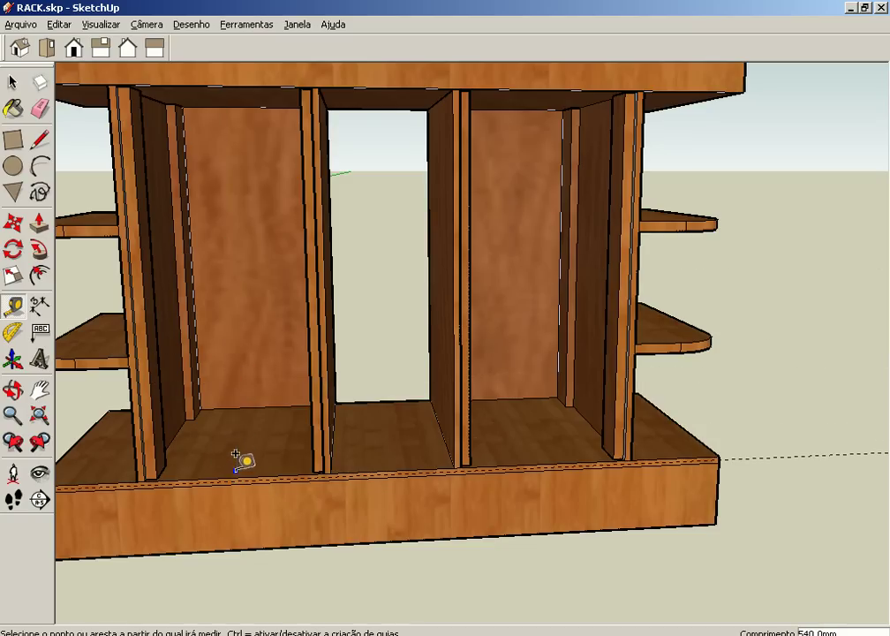
key("ctrl+z")
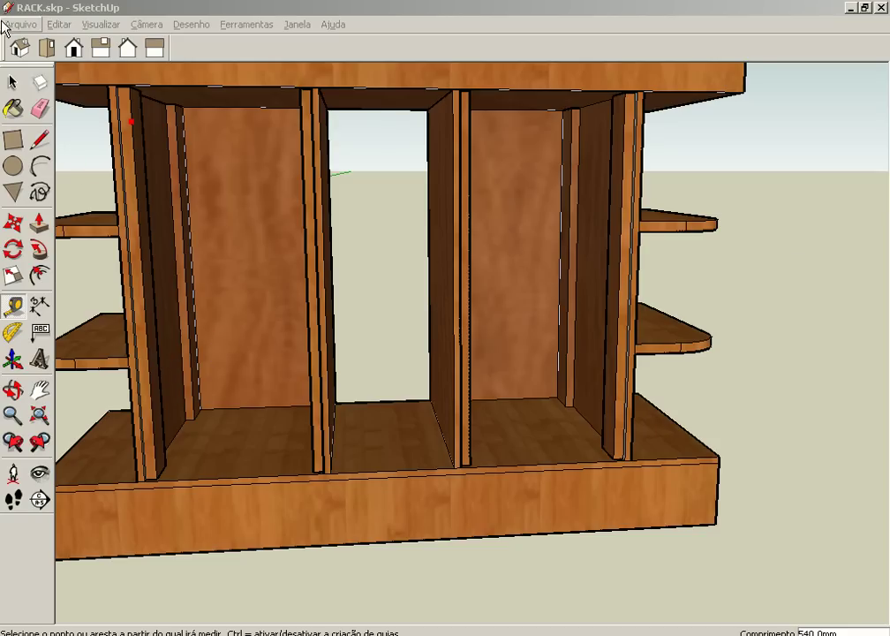
Draw a 6 cm by 15 mm rectangle on the ground in front of the rack
left_click(13, 82)
scroll(298, 175, "down", 2)
scroll(279, 246, "down", 2)
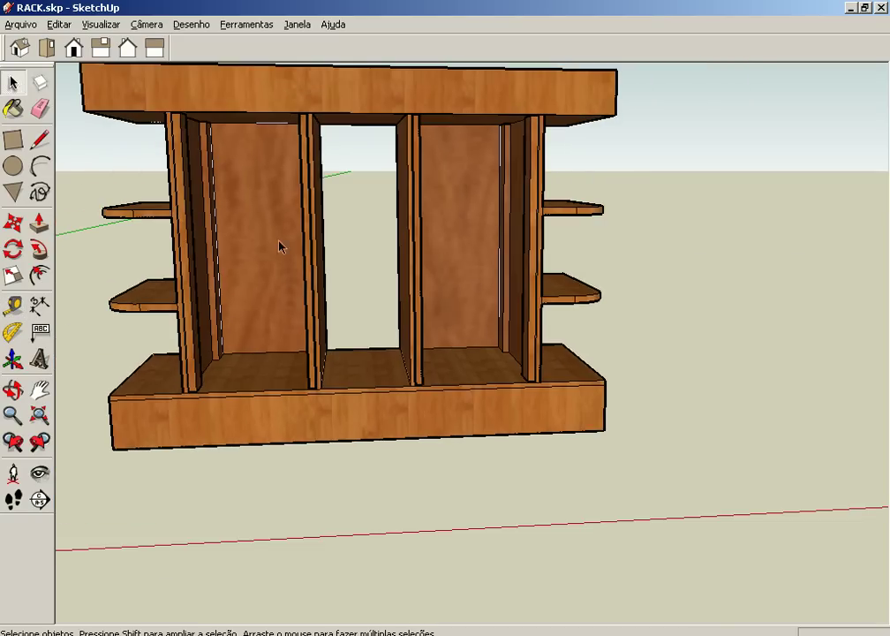
left_click(11, 138)
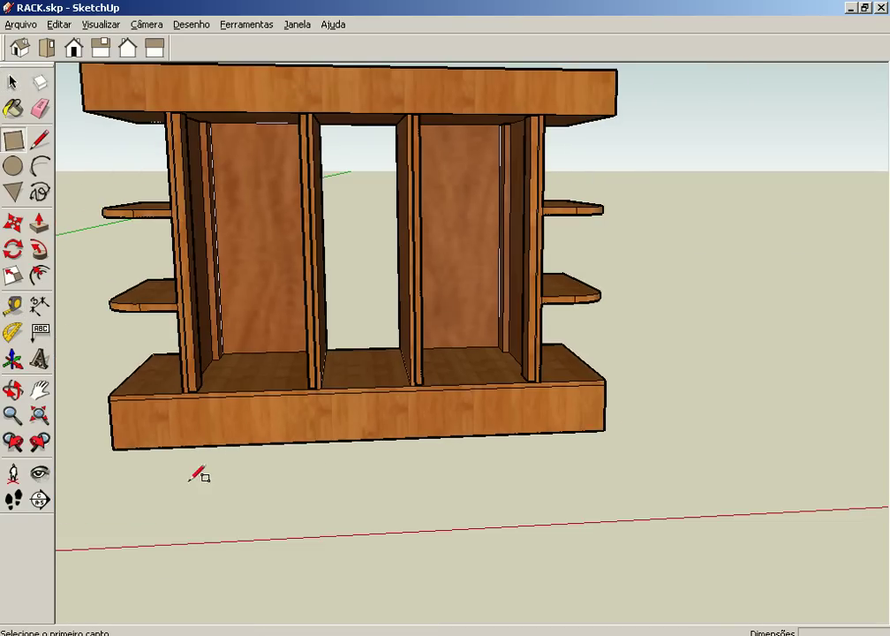
left_click(671, 469)
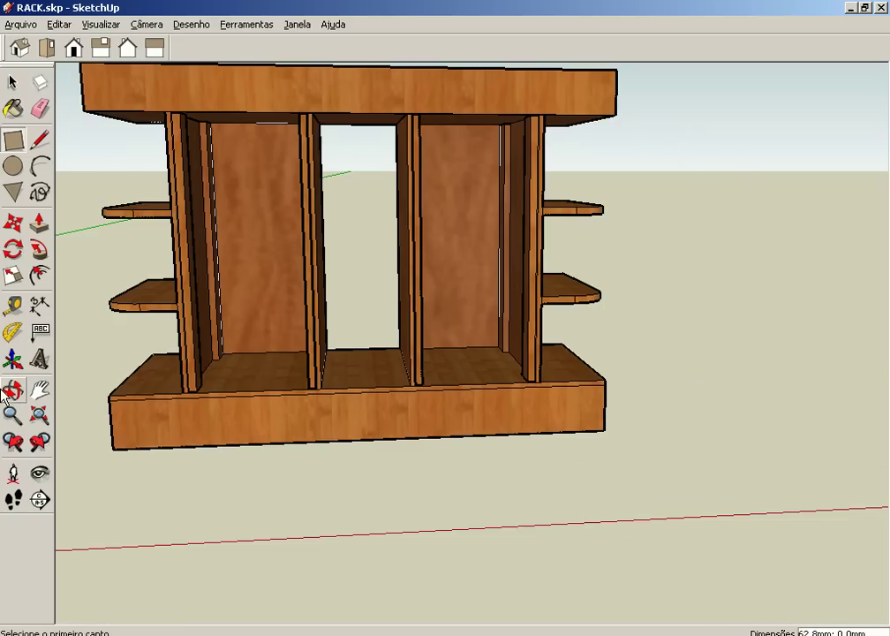
left_click(184, 486)
type("6cm;15mm")
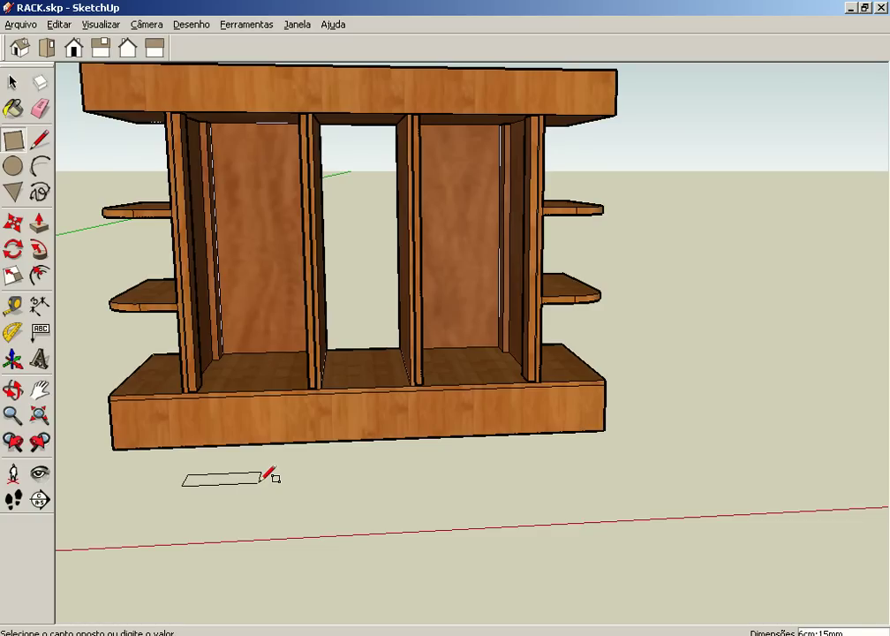
key("Return")
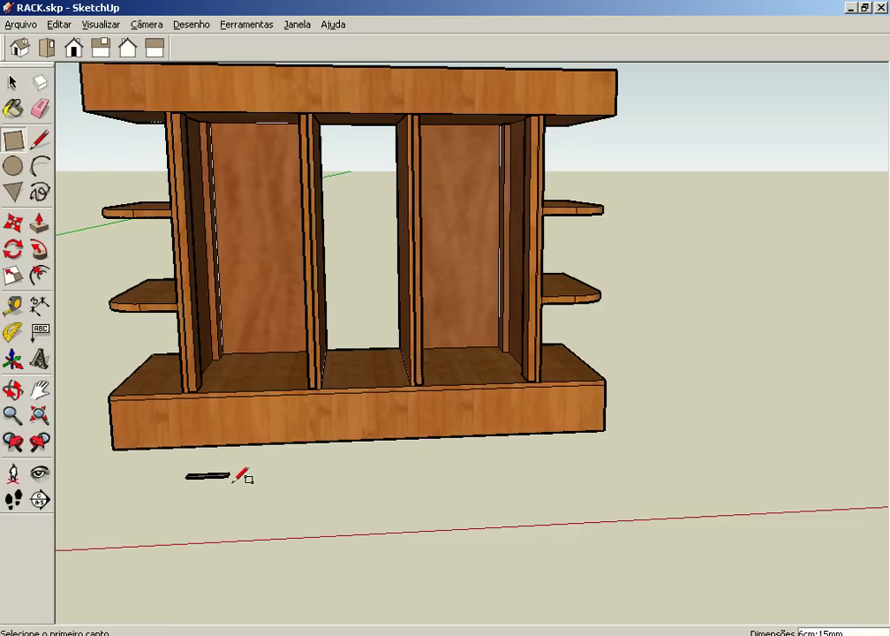
scroll(240, 474, "up", 2)
scroll(240, 475, "down", 2)
scroll(240, 475, "down", 2)
scroll(240, 474, "up", 3)
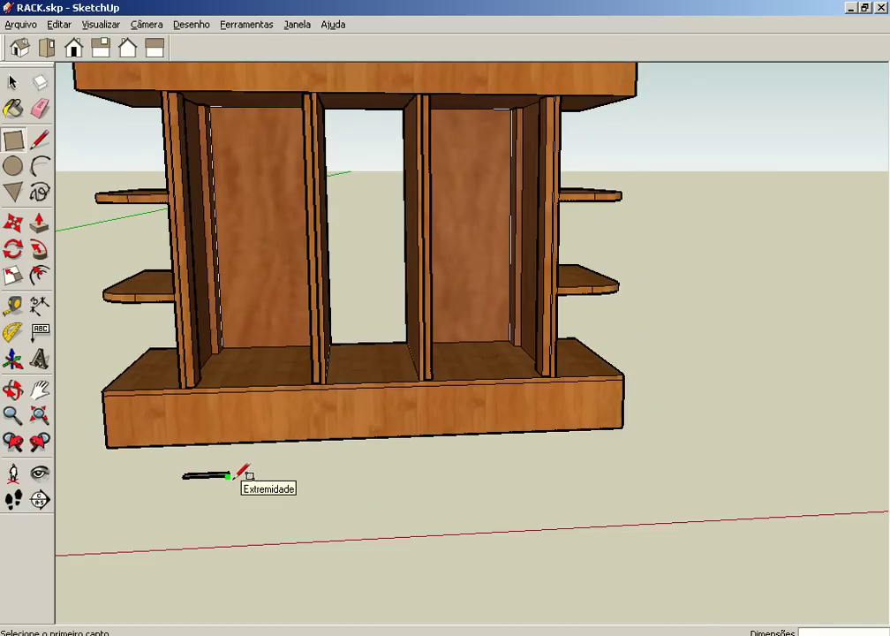
Push/Pull the rectangle up 540 mm into a tall upright board
left_click(40, 221)
scroll(203, 433, "up", 3)
left_click(247, 570)
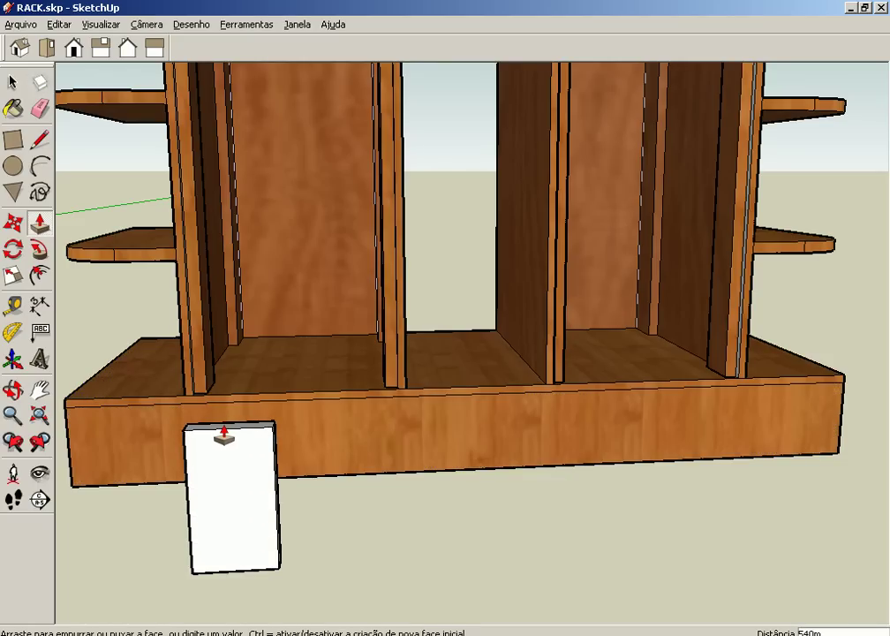
left_click(223, 431)
scroll(224, 430, "down", 3)
scroll(221, 425, "down", 2)
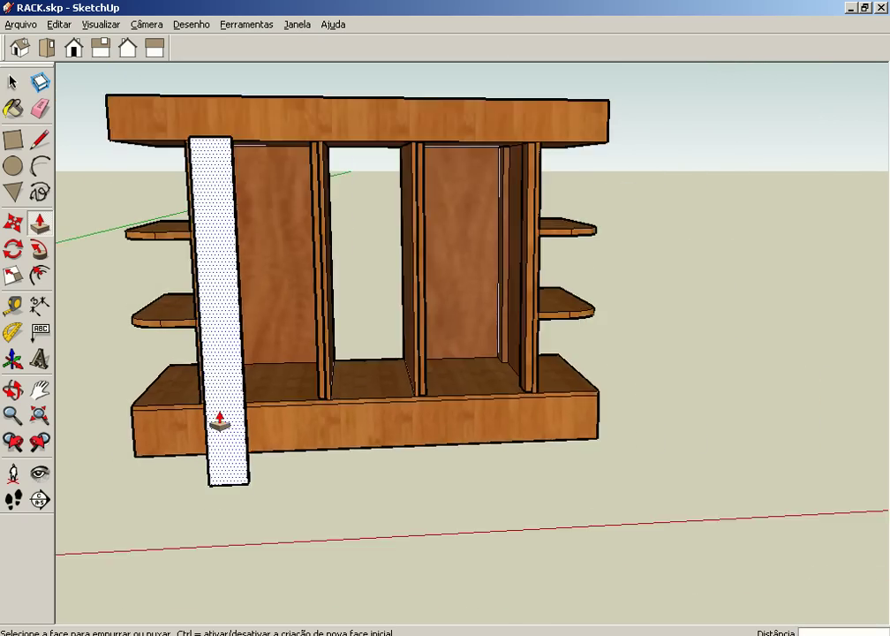
scroll(220, 422, "down", 1)
mouse_move(220, 422)
middle_mouse_down()
mouse_move(288, 420)
mouse_move(314, 441)
mouse_move(720, 432)
mouse_move(545, 377)
mouse_move(485, 376)
mouse_move(425, 415)
mouse_move(407, 367)
mouse_move(342, 318)
mouse_move(224, 485)
mouse_move(229, 511)
mouse_move(235, 461)
mouse_move(185, 225)
mouse_move(219, 299)
mouse_move(280, 198)
mouse_move(370, 200)
mouse_move(475, 150)
mouse_move(488, 134)
mouse_move(502, 161)
mouse_move(437, 284)
mouse_move(382, 290)
middle_mouse_up()
middle_click_drag(386, 300, 152, 300)
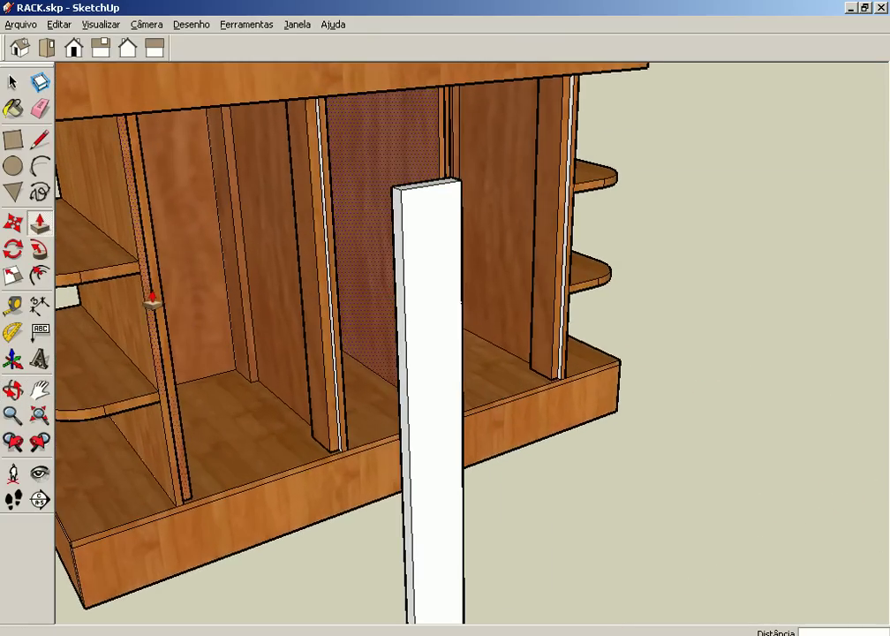
Paint the board's front, edge and side faces with Madeira_bambu_médio and close the Materiais panel
left_click(13, 108)
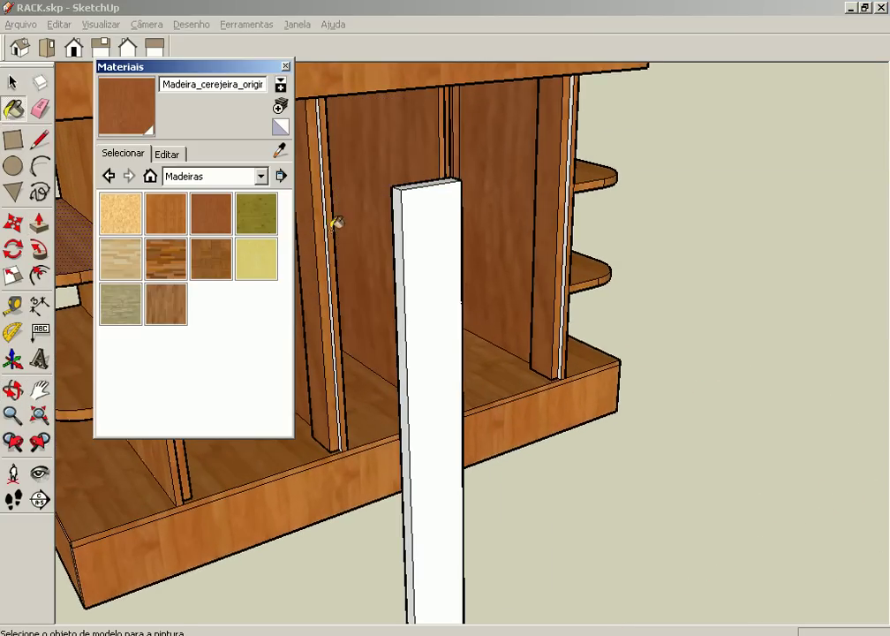
left_click(177, 216)
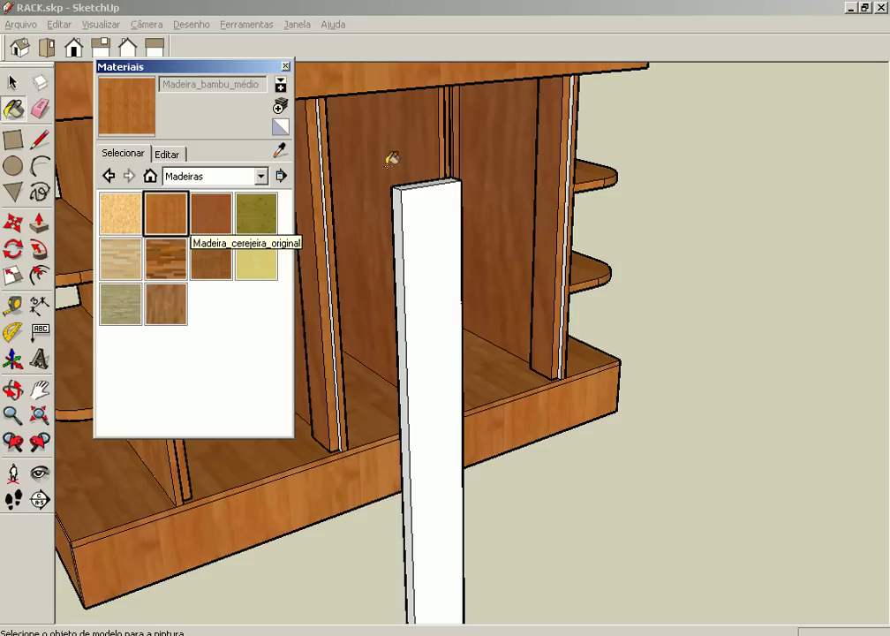
left_click(416, 205)
left_click(401, 212)
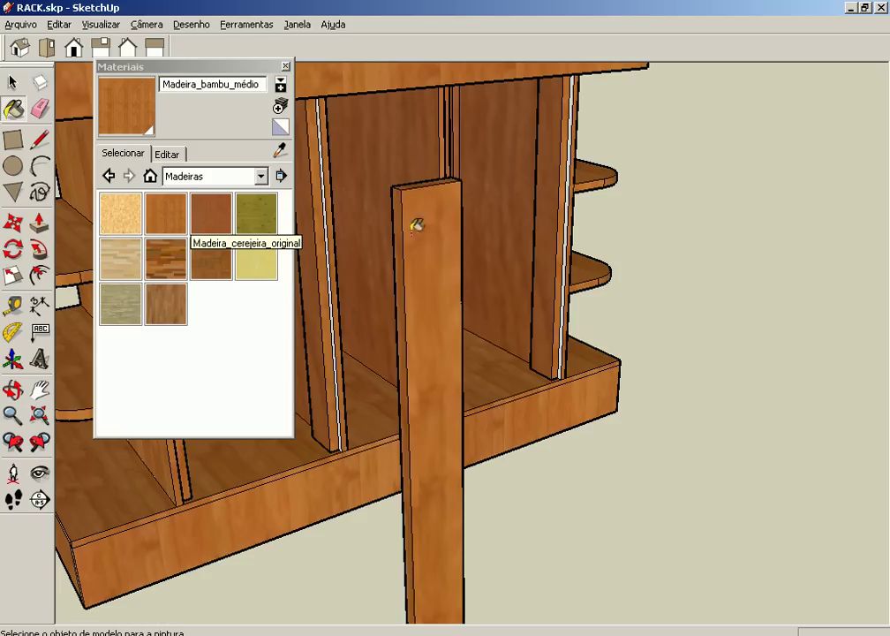
middle_click_drag(401, 212, 228, 421)
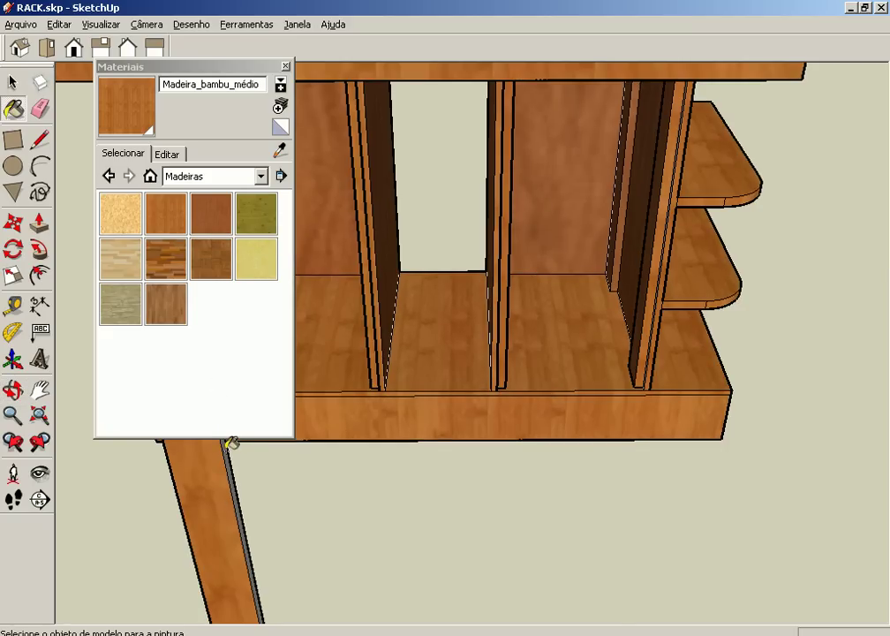
left_click(226, 451)
mouse_move(222, 437)
middle_mouse_down()
mouse_move(202, 465)
mouse_move(612, 317)
mouse_move(471, 479)
mouse_move(711, 509)
mouse_move(642, 532)
middle_mouse_up()
mouse_move(868, 486)
middle_mouse_down()
mouse_move(834, 500)
mouse_move(558, 383)
middle_mouse_up()
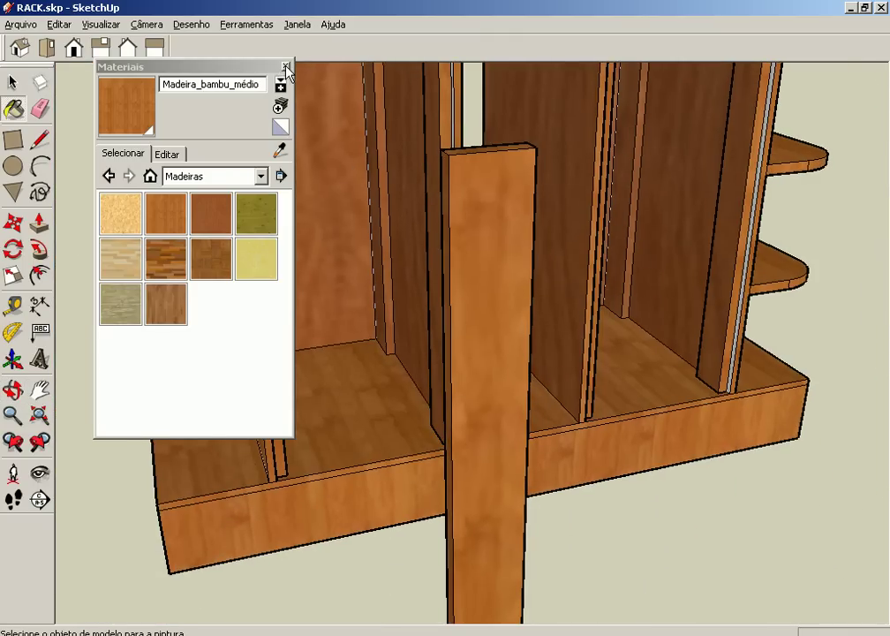
left_click(286, 68)
mouse_move(467, 185)
middle_mouse_down()
mouse_move(470, 175)
mouse_move(516, 280)
mouse_move(507, 261)
middle_mouse_up()
Draw a line across the upright board's top from its corner
scroll(563, 303, "up", 1)
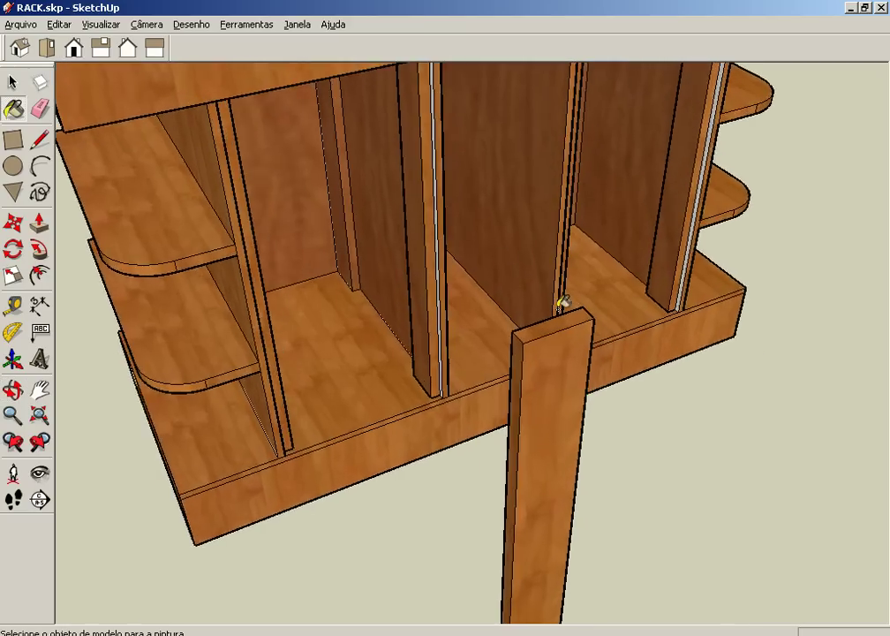
scroll(562, 303, "up", 2)
mouse_move(523, 364)
middle_mouse_down()
mouse_move(557, 377)
mouse_move(215, 232)
middle_mouse_up()
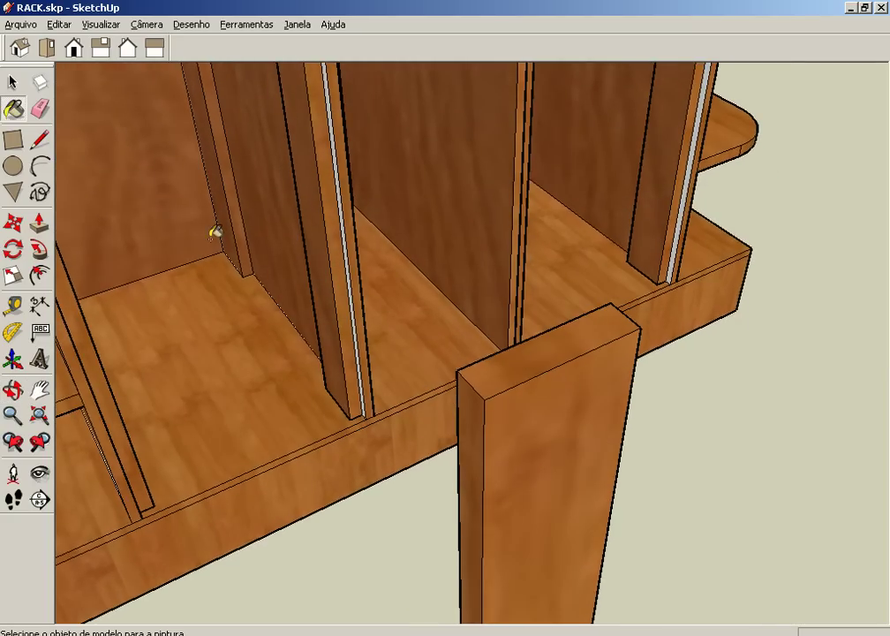
scroll(612, 423, "up", 1)
scroll(614, 425, "up", 2)
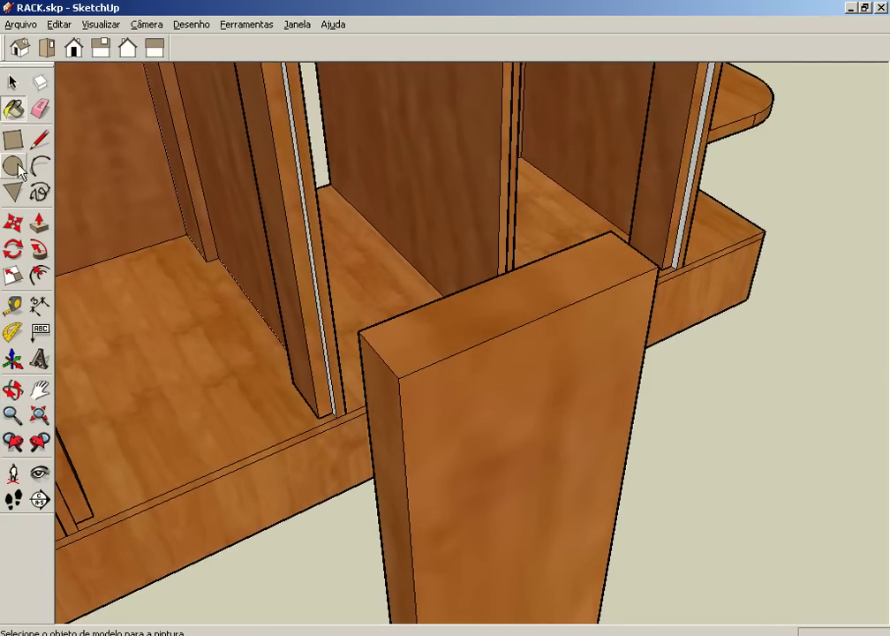
left_click(39, 139)
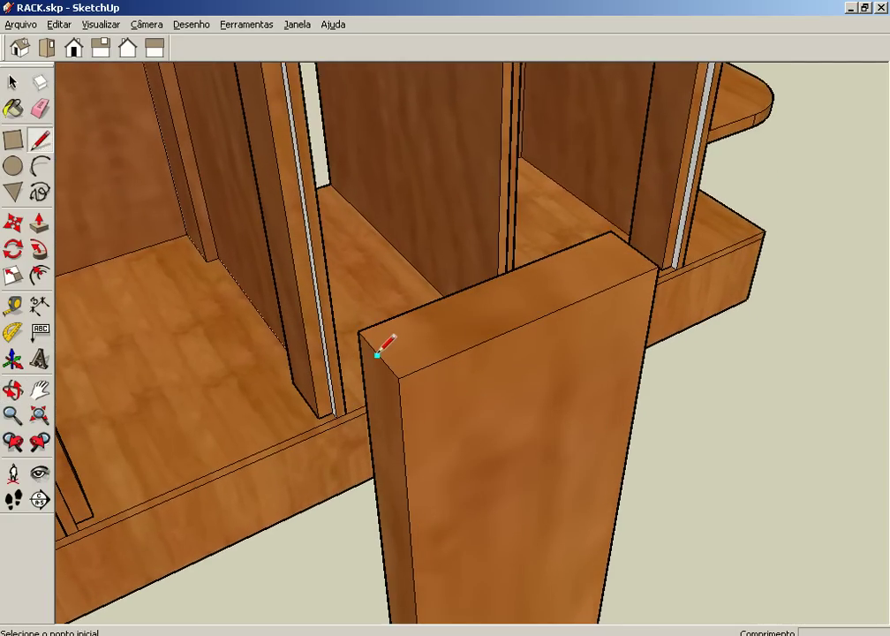
left_click(377, 354)
left_click(633, 248)
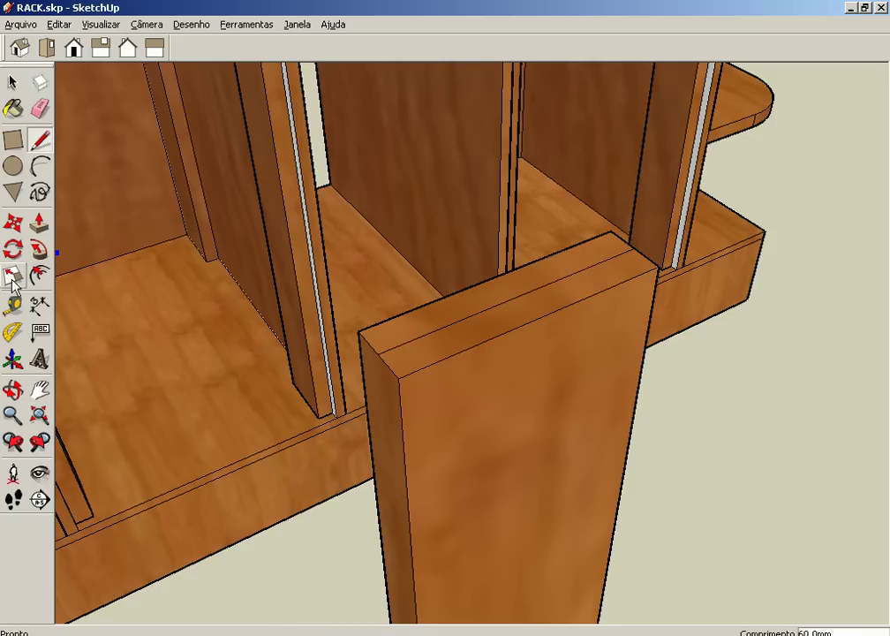
Place Tape Measure guides on the board's top, including one 7,5 mm in from the edge
left_click(13, 305)
left_click(418, 367)
key("Escape")
left_click(398, 380)
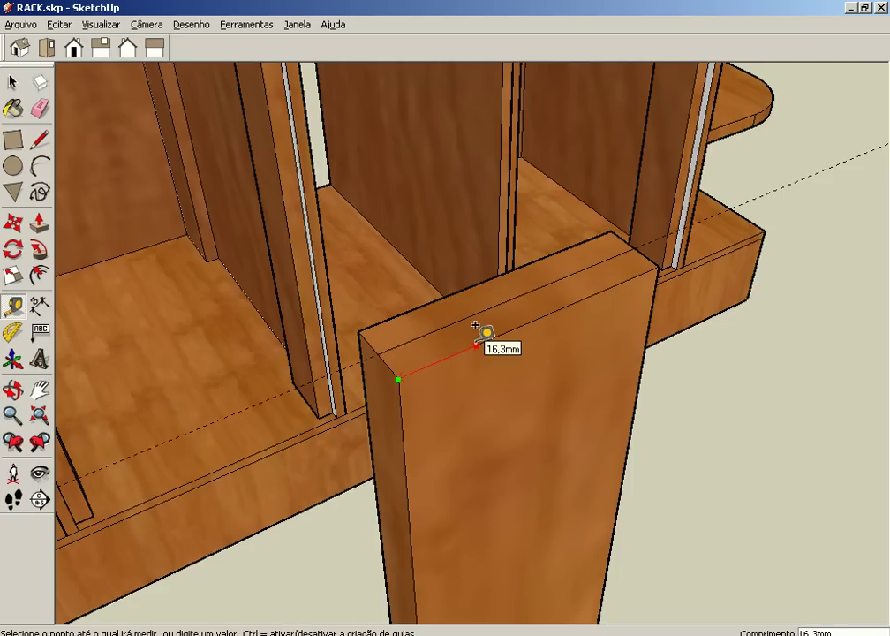
left_click(431, 344)
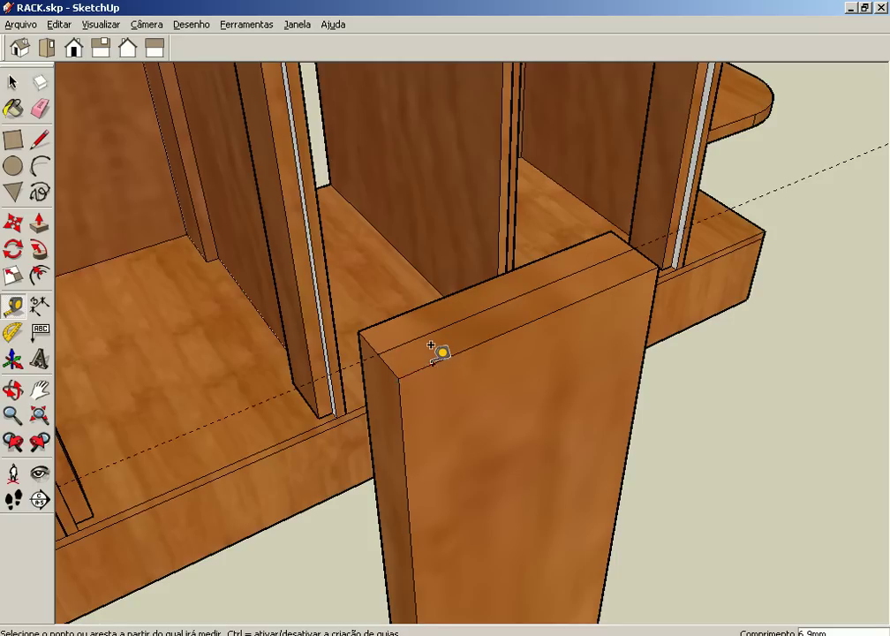
left_click(388, 365)
type("7,5")
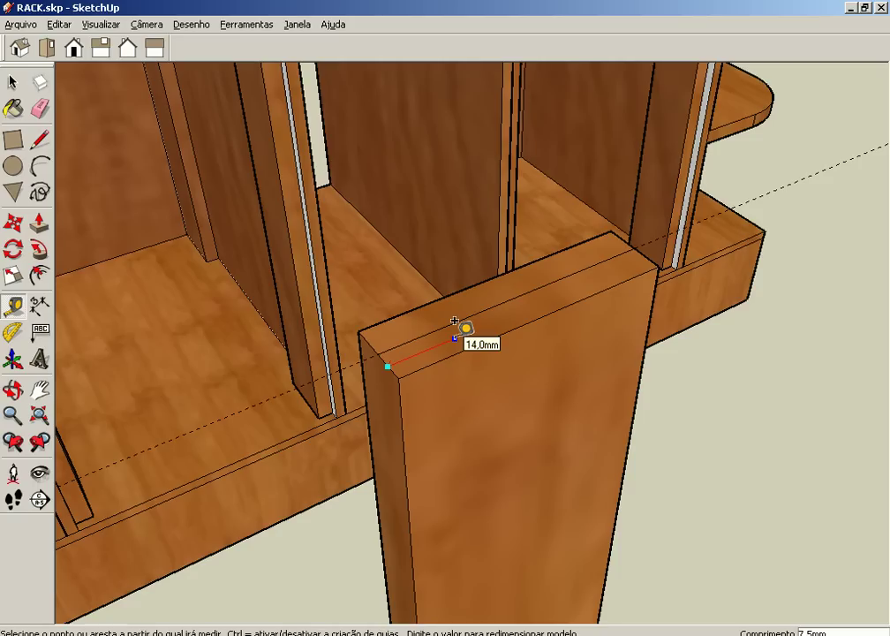
left_click(454, 321)
scroll(452, 321, "up", 2)
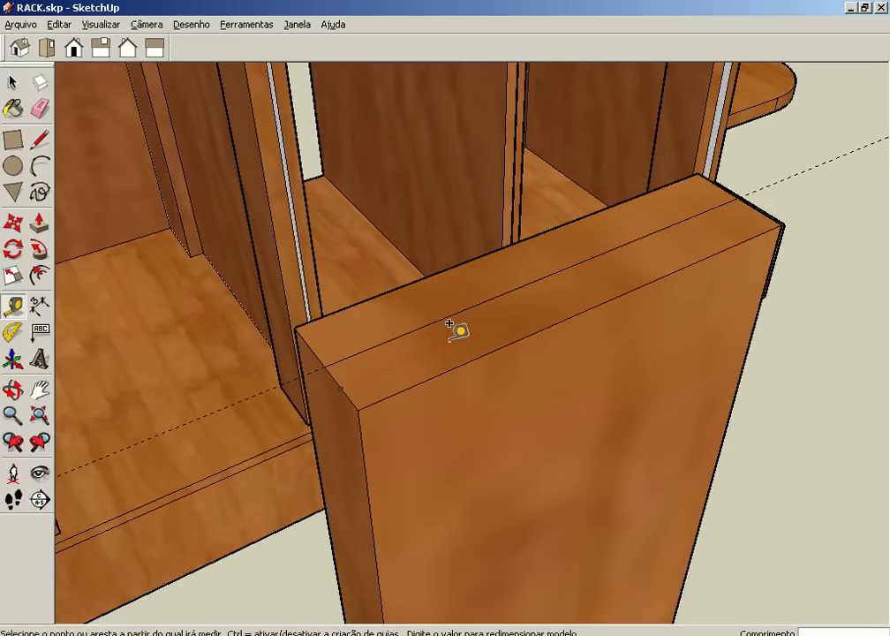
left_click(363, 452)
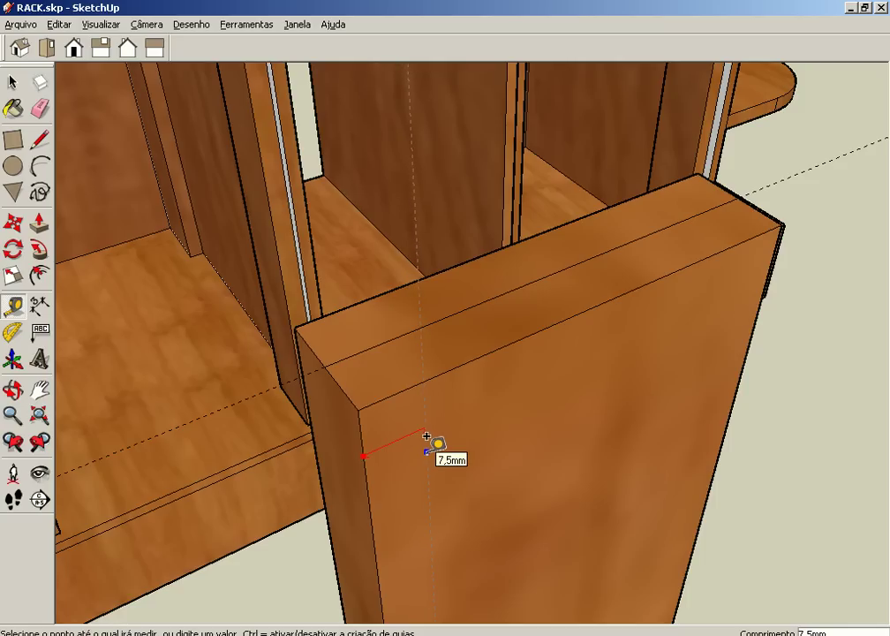
left_click(427, 436)
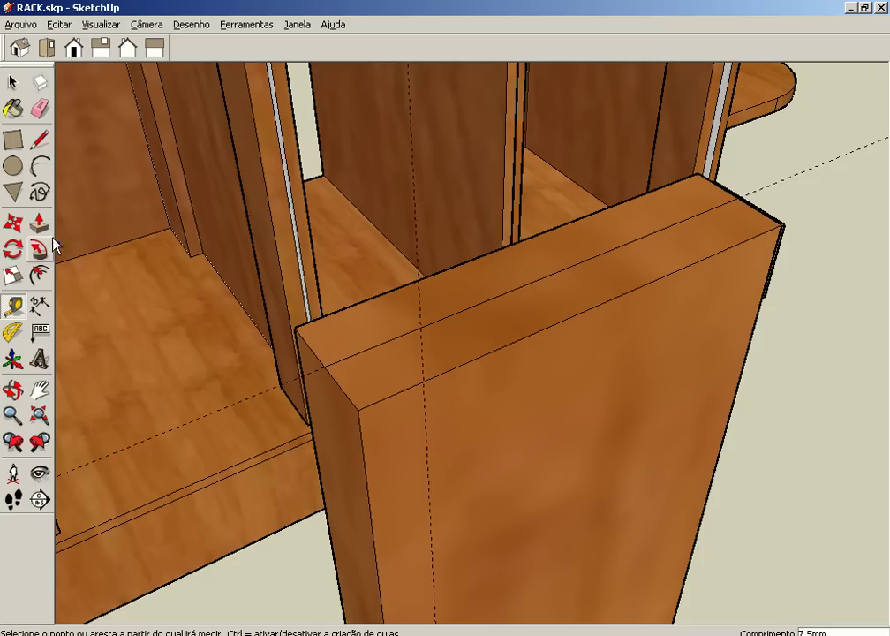
Draw an arc at the board's top front corner ending on the 7,5 mm guide
left_click(39, 165)
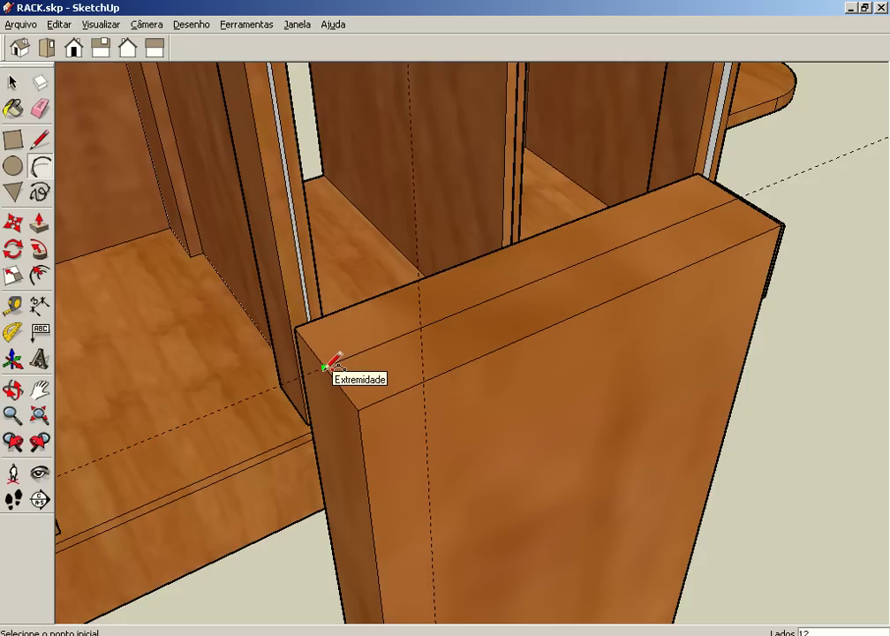
left_click(324, 367)
left_click(421, 382)
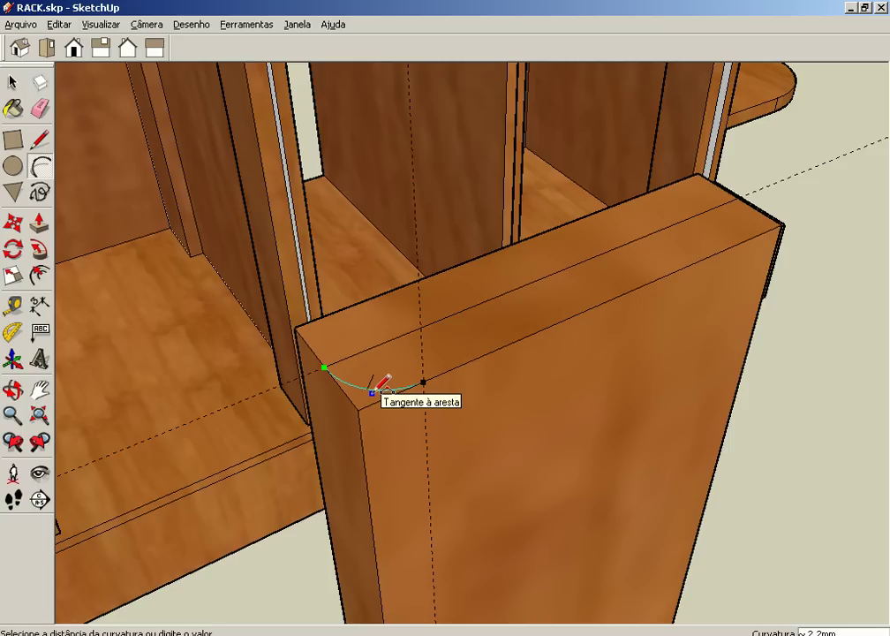
left_click(382, 385)
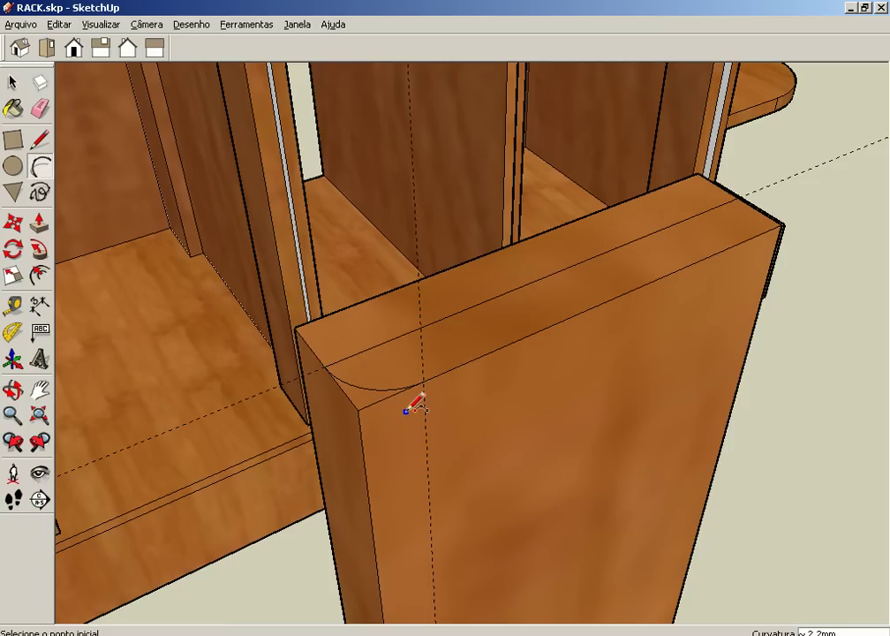
Push/Pull the corner face down the board's full 540 mm length to round the edge
left_click(39, 225)
scroll(267, 305, "down", 3)
scroll(267, 331, "up", 5)
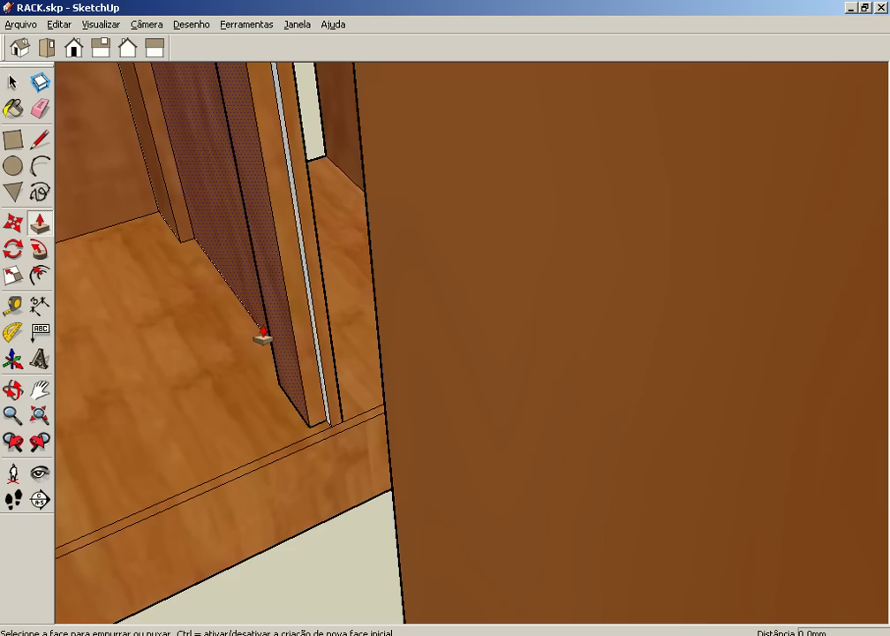
scroll(424, 359, "down", 2)
scroll(479, 357, "down", 2)
middle_click_drag(479, 360, 570, 596)
mouse_move(563, 351)
left_mouse_down()
mouse_move(461, 452)
mouse_move(473, 441)
left_mouse_up()
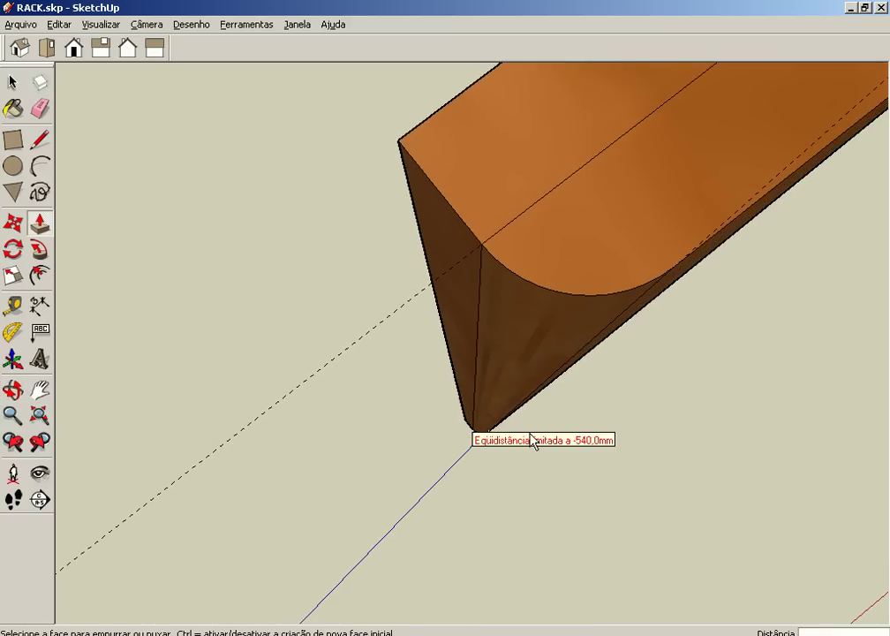
mouse_move(456, 342)
middle_mouse_down()
mouse_move(455, 357)
mouse_move(337, 198)
mouse_move(483, 358)
mouse_move(488, 410)
mouse_move(470, 365)
mouse_move(274, 313)
mouse_move(522, 343)
mouse_move(433, 338)
mouse_move(431, 369)
mouse_move(419, 357)
middle_mouse_up()
key("p")
scroll(419, 357, "up", 2)
scroll(417, 358, "down", 1)
scroll(417, 358, "up", 1)
scroll(416, 357, "down", 3)
scroll(415, 358, "up", 2)
mouse_move(427, 367)
middle_mouse_down()
mouse_move(419, 285)
mouse_move(337, 285)
mouse_move(408, 283)
mouse_move(415, 292)
middle_mouse_up()
key("space")
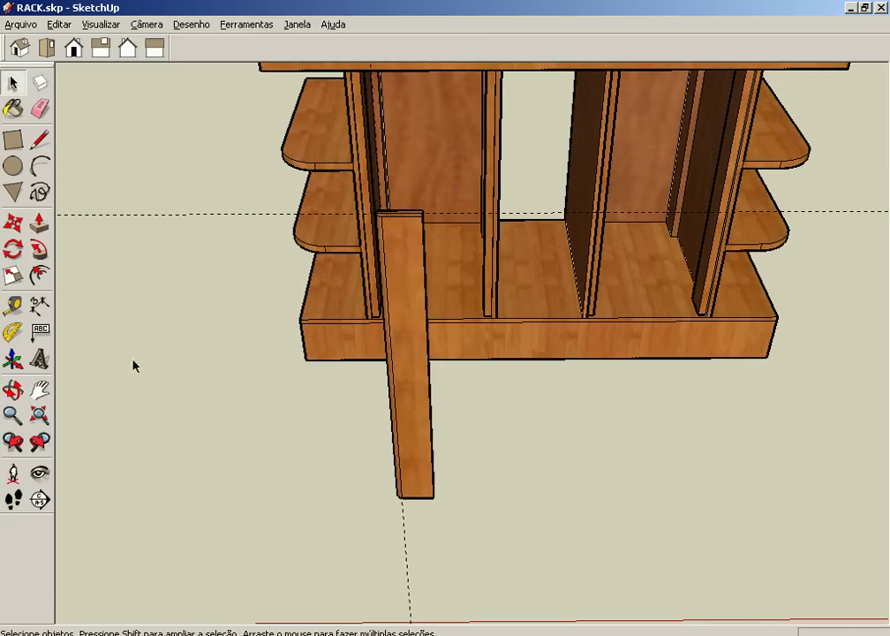
Select the rounded board and copy it along the red axis to the right of the original
scroll(239, 321, "up", 3)
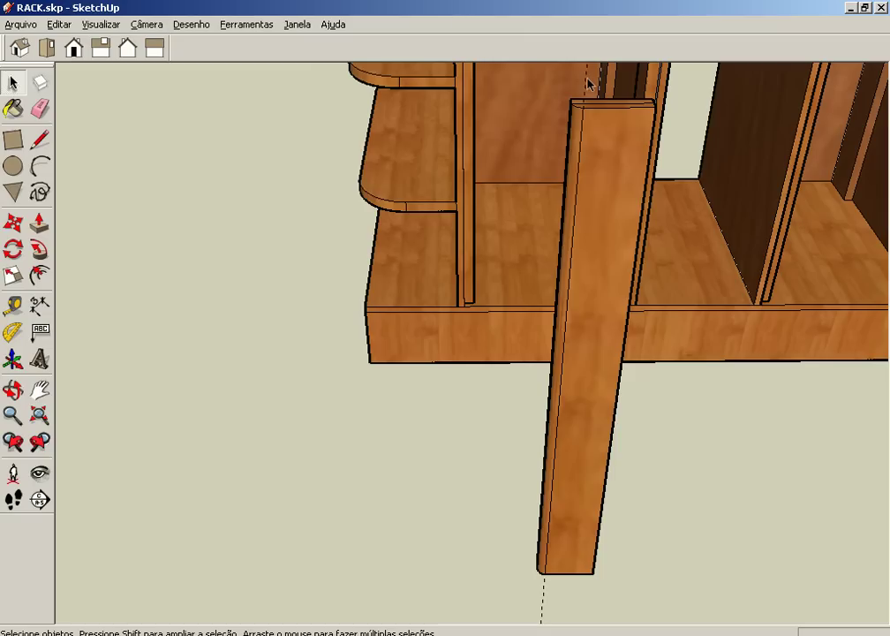
scroll(636, 208, "down", 2)
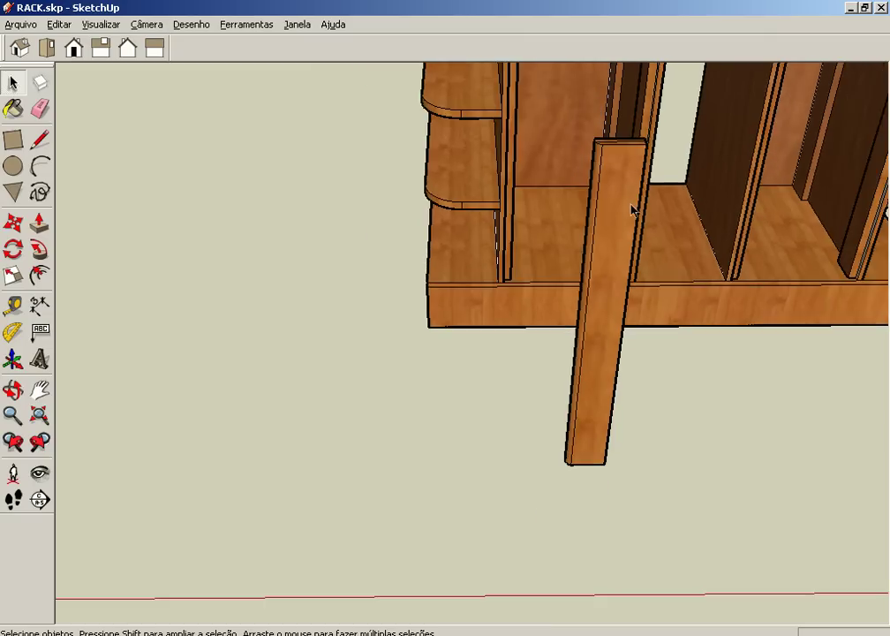
scroll(633, 207, "down", 2)
middle_click_drag(650, 246, 552, 312, "shift")
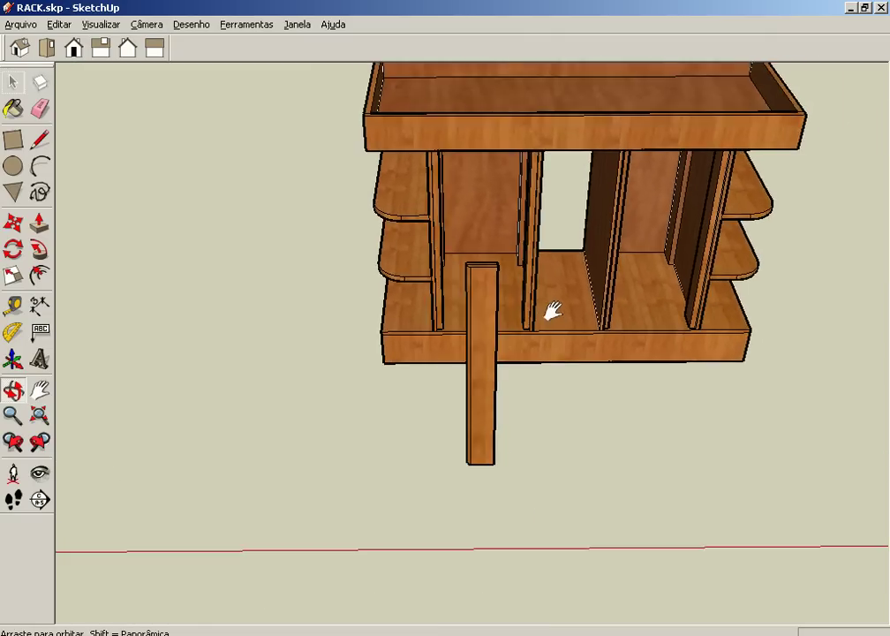
scroll(550, 311, "up", 2)
scroll(549, 311, "down", 1)
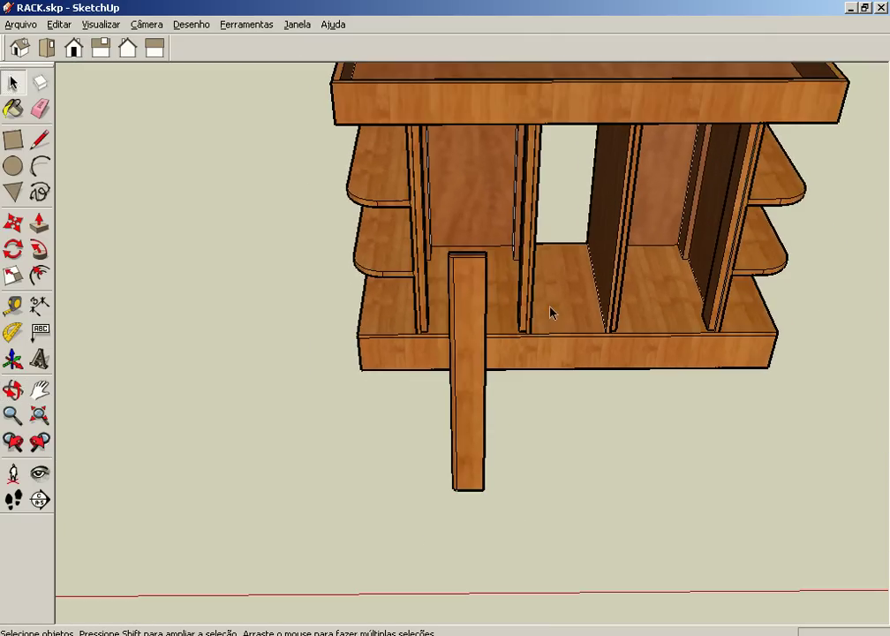
double_click(464, 408)
mouse_move(509, 424)
middle_mouse_down()
mouse_move(487, 412)
mouse_move(500, 417)
middle_mouse_up()
scroll(485, 412, "up", 2)
scroll(484, 412, "up", 2)
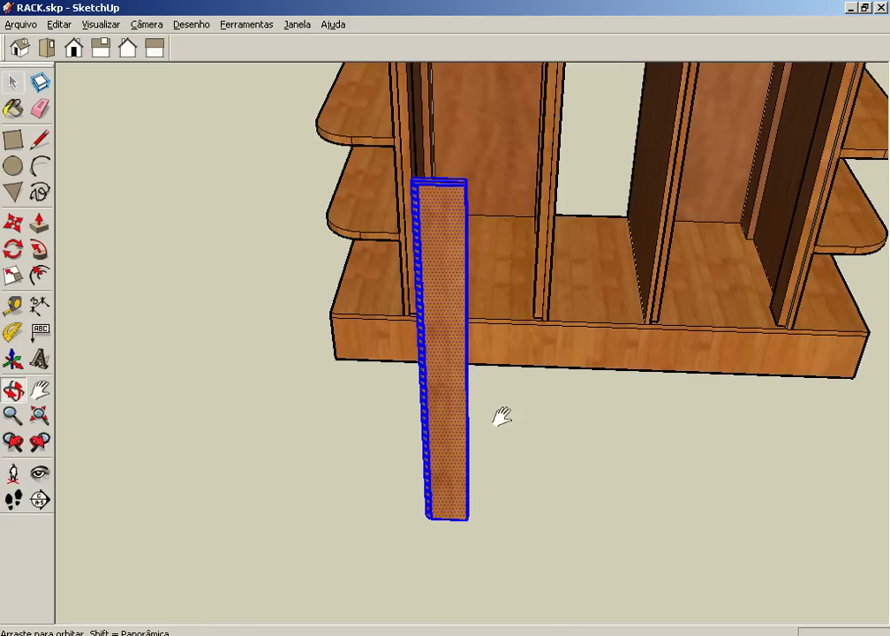
left_click(16, 221)
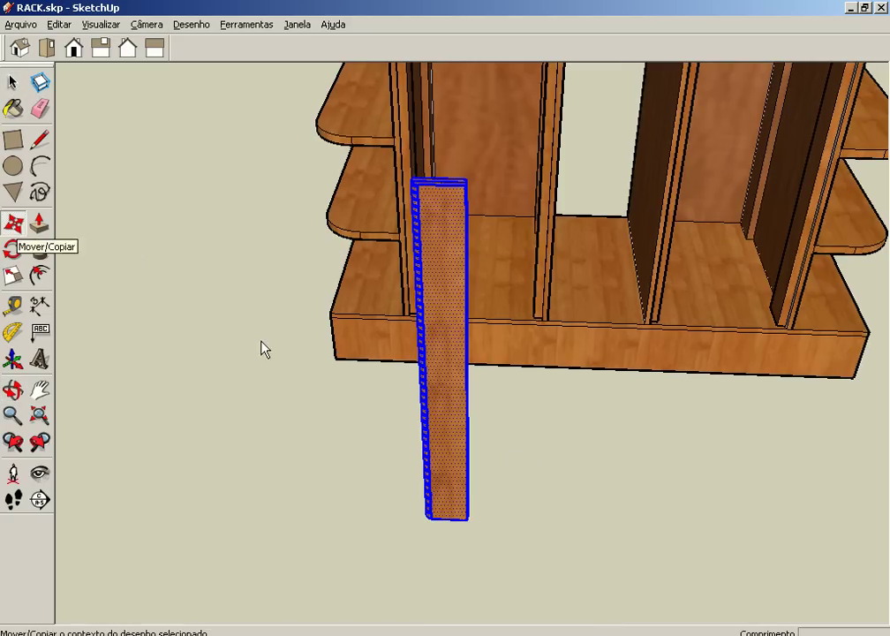
left_click(468, 518)
key("ctrl")
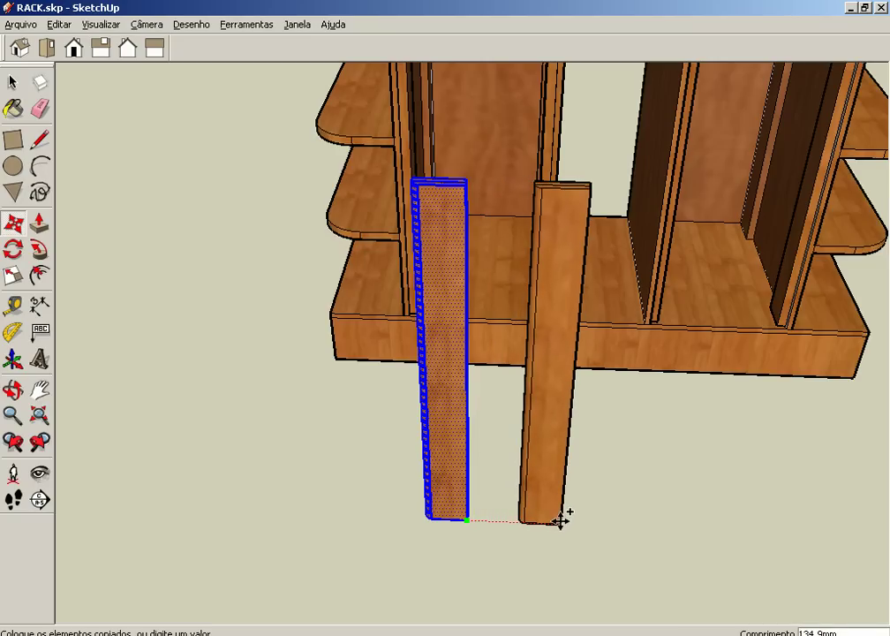
left_click(560, 521)
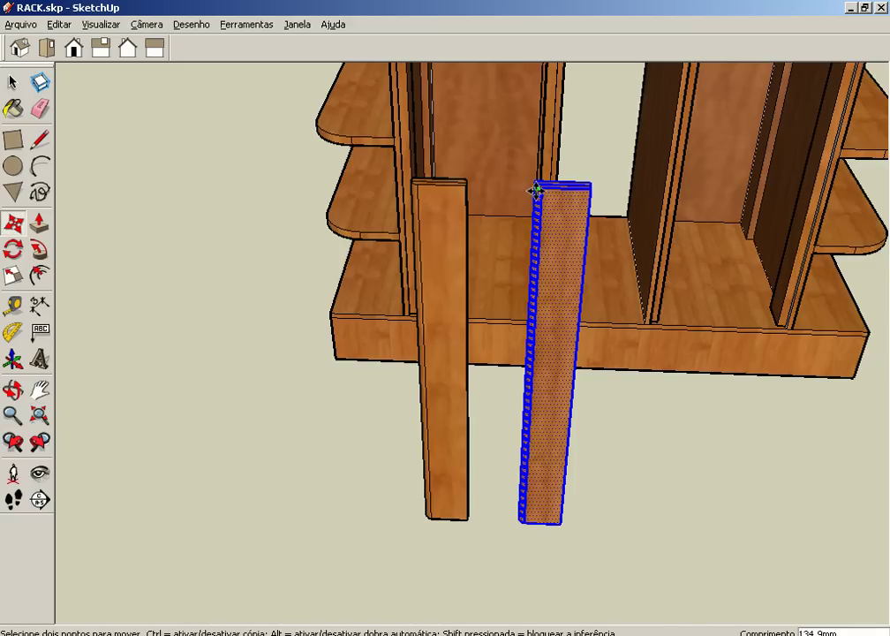
Rotate the copied strip 180° about its midpoint
left_click(11, 250)
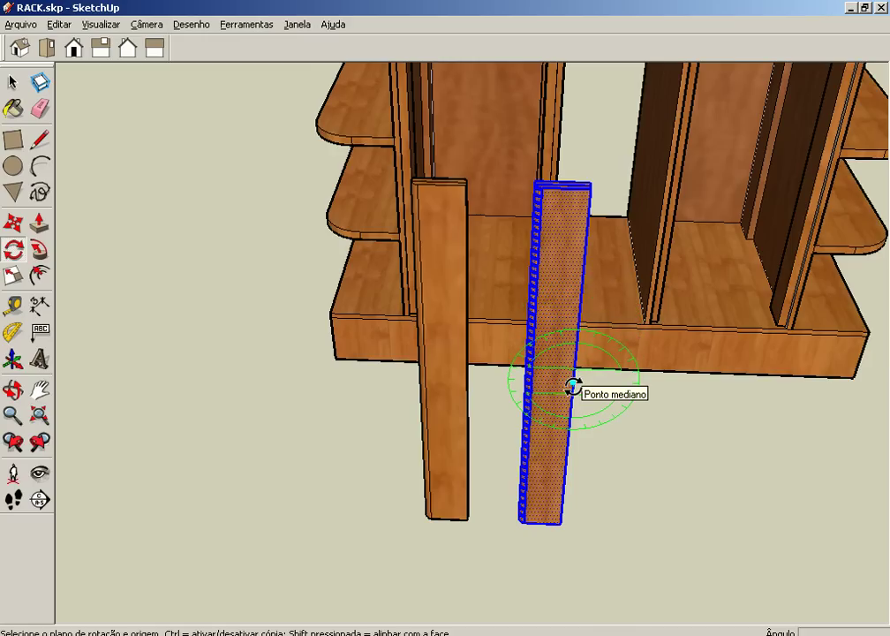
left_click(572, 385)
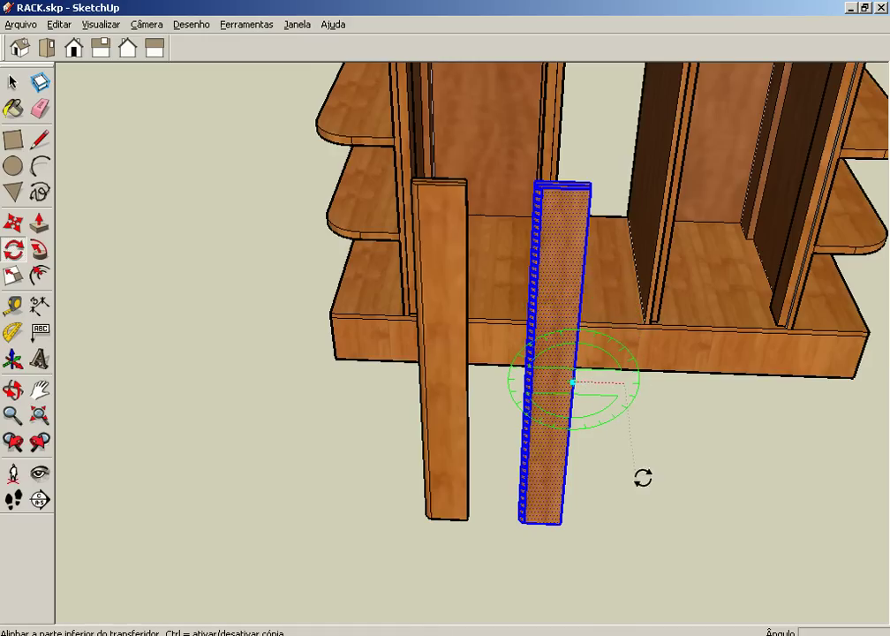
left_click(716, 477)
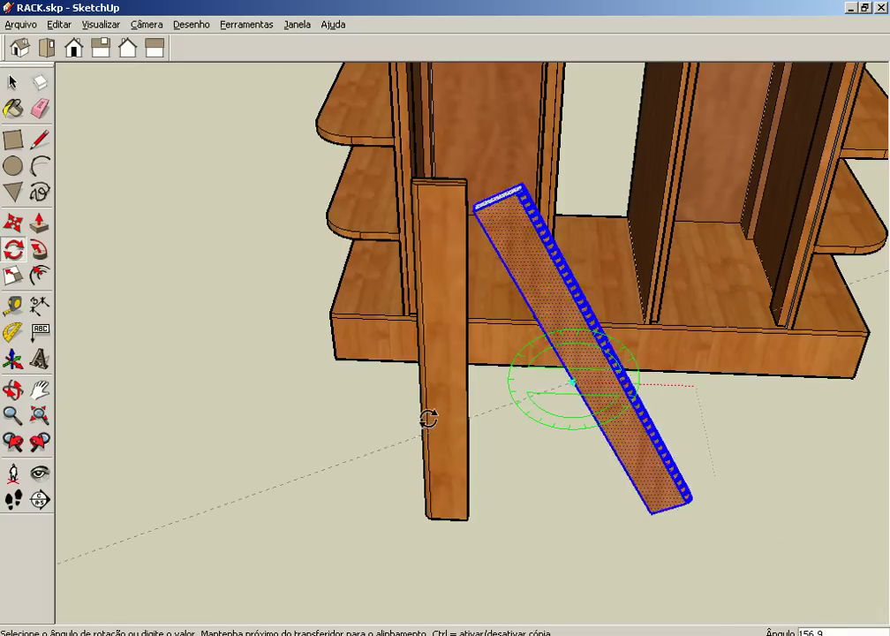
left_click(469, 386)
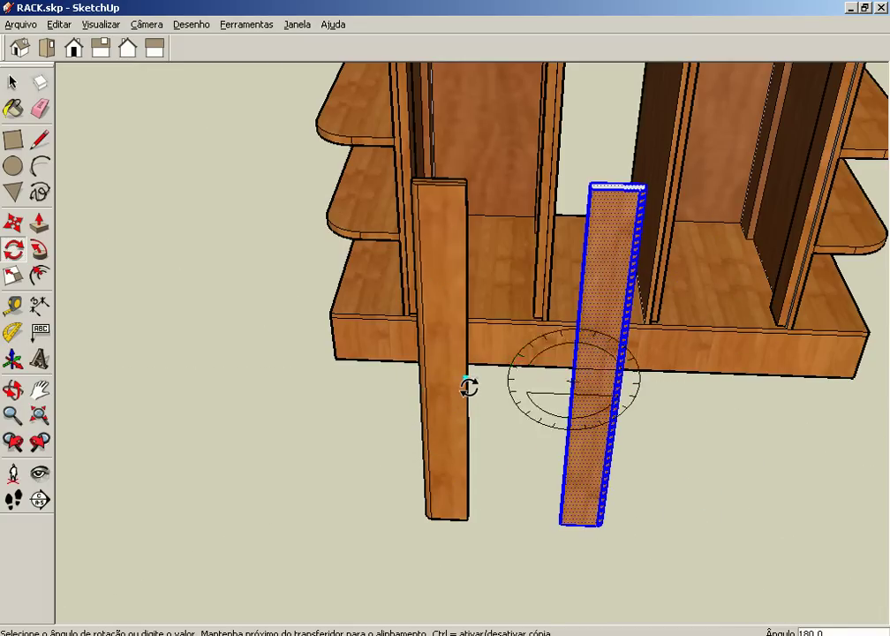
Move the copied strip 57,9 mm left toward the first one
left_click(13, 85)
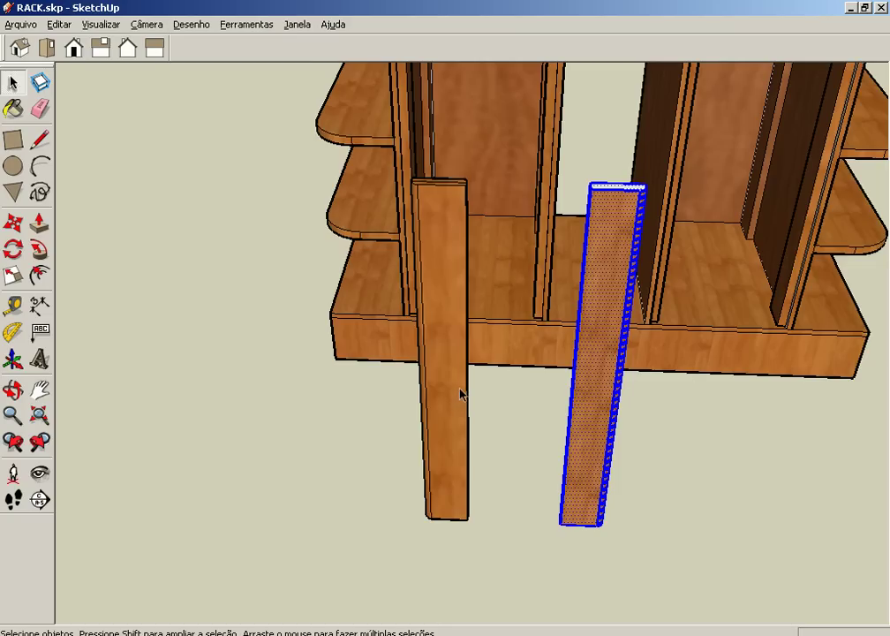
left_click(19, 228)
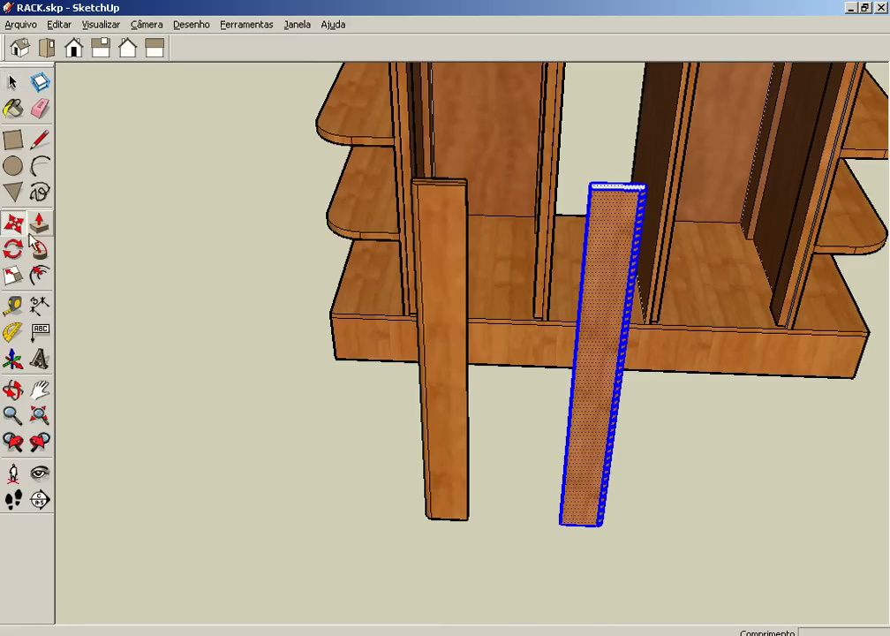
left_click(561, 524)
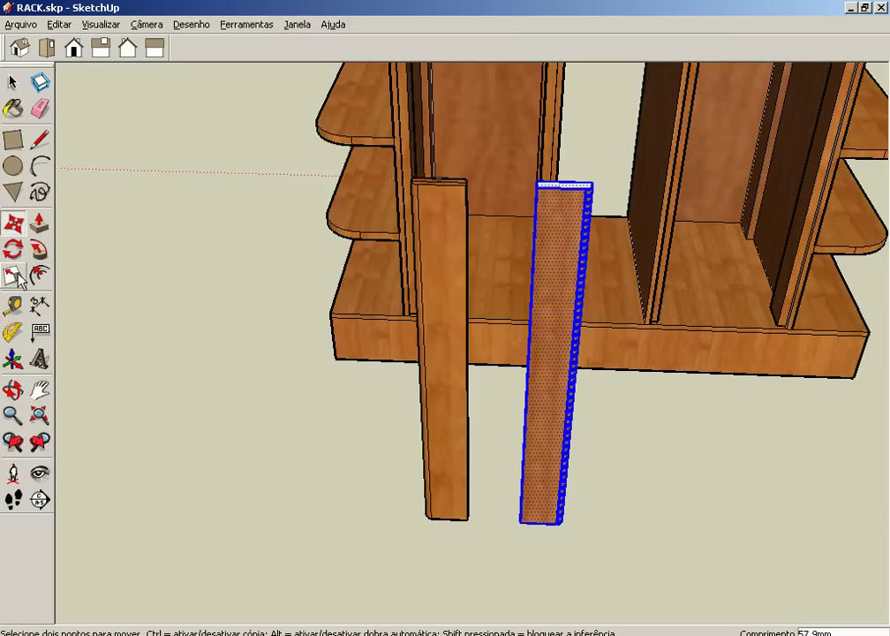
left_click(12, 305)
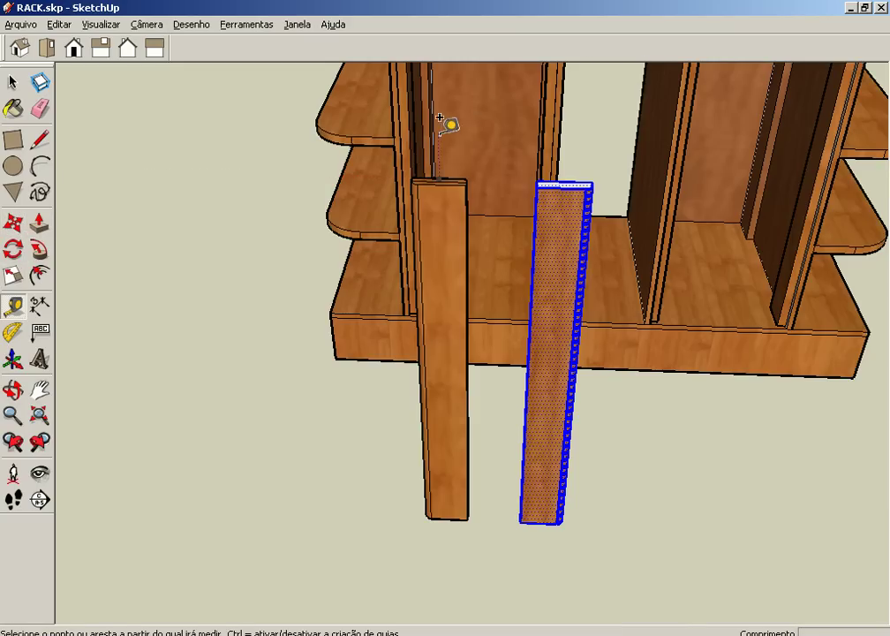
Measure the front opening from one divider edge to the next as 220 mm
scroll(448, 123, "up", 3)
mouse_move(467, 115)
middle_mouse_down()
mouse_move(480, 136)
mouse_move(476, 199)
middle_mouse_up()
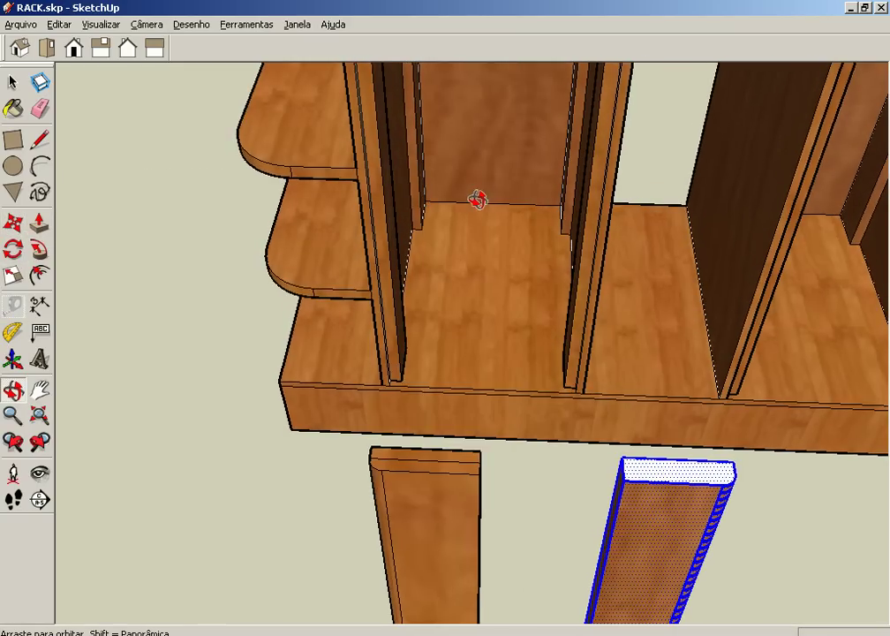
left_click(383, 180)
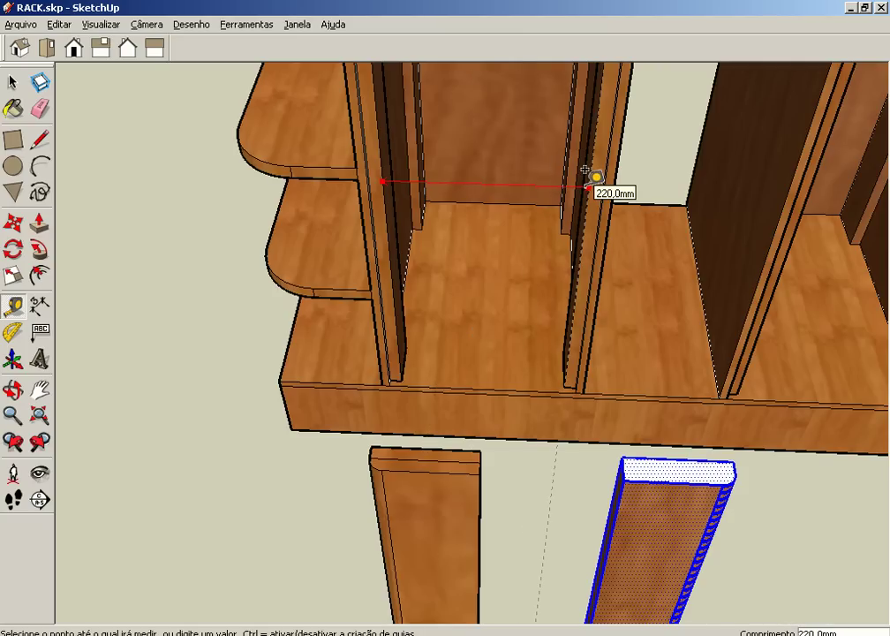
left_click(585, 170)
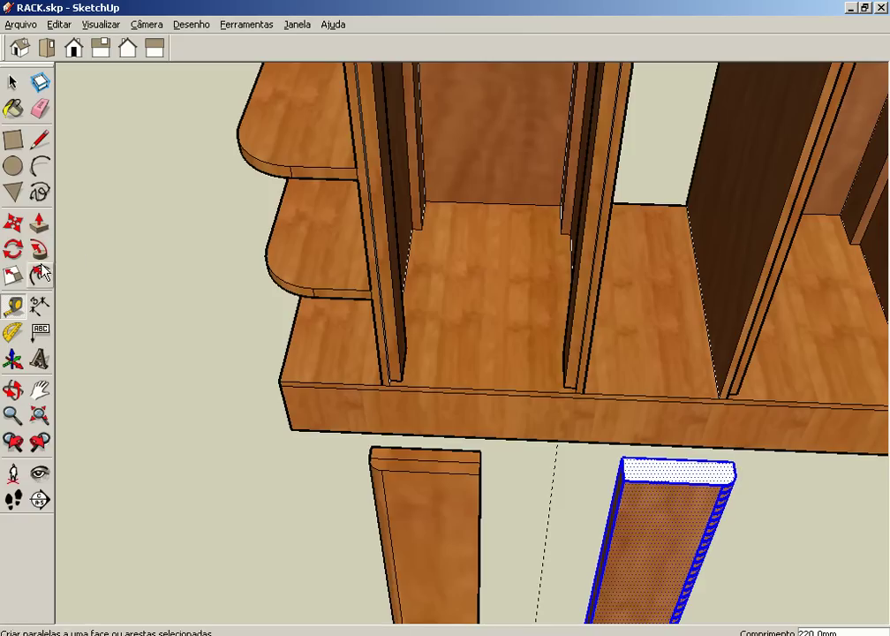
left_click(40, 306)
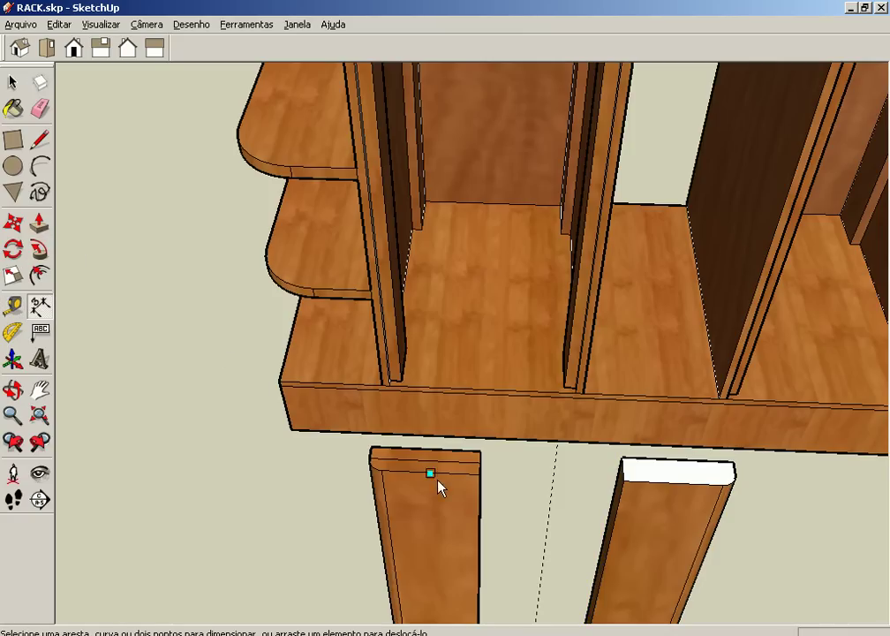
Dimension the two strips' outer corners at 197,0 mm, placed below them
left_click(370, 448)
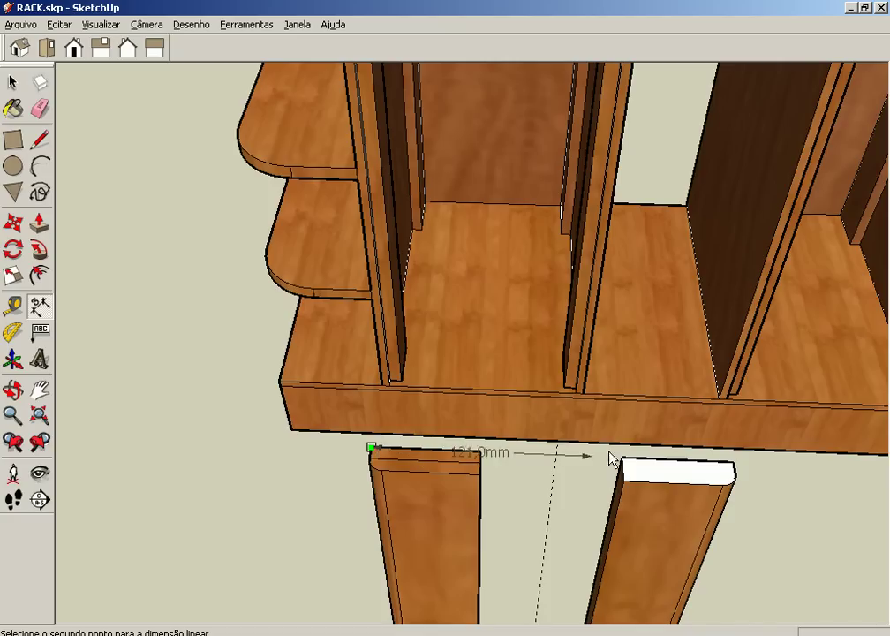
left_click(734, 463)
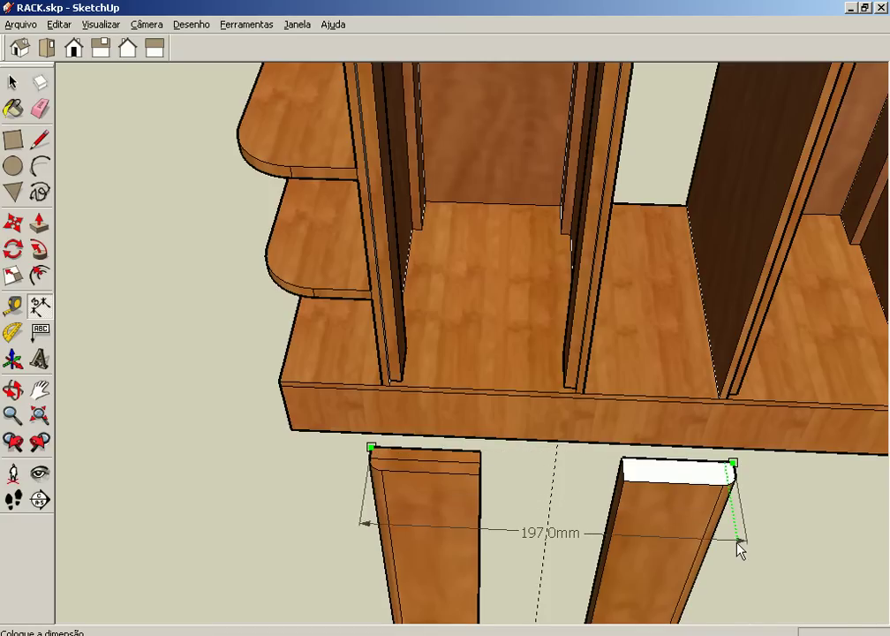
left_click(738, 554)
mouse_move(733, 552)
middle_mouse_down()
mouse_move(672, 377)
mouse_move(719, 540)
middle_mouse_up()
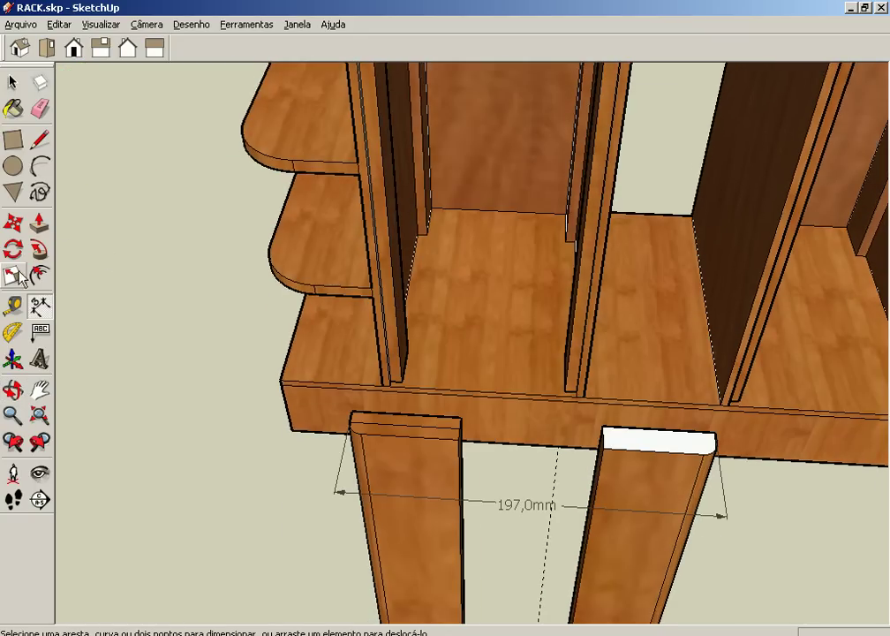
Re-measure the opening's width between the dividers with Tape Measure
left_click(14, 306)
left_click(385, 187)
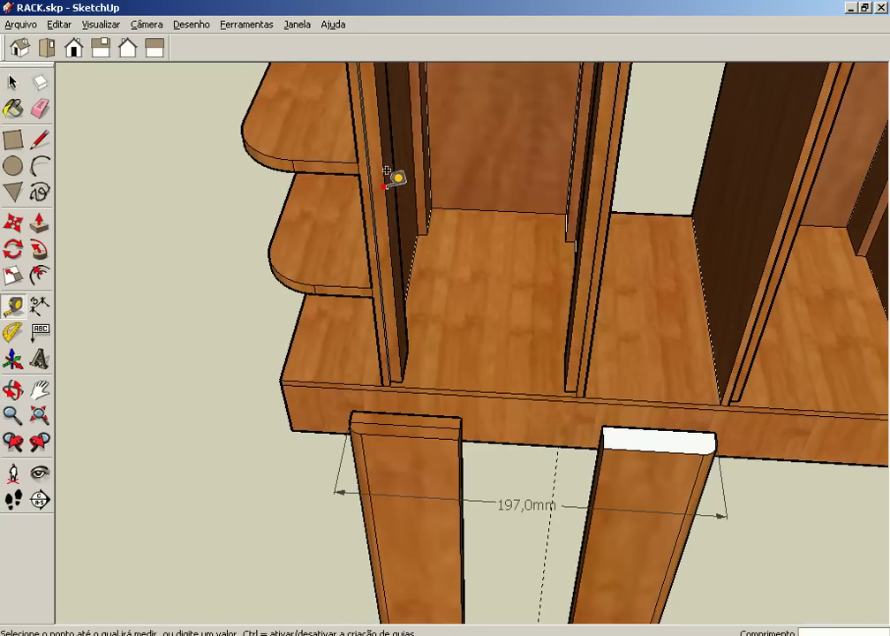
left_click(584, 178)
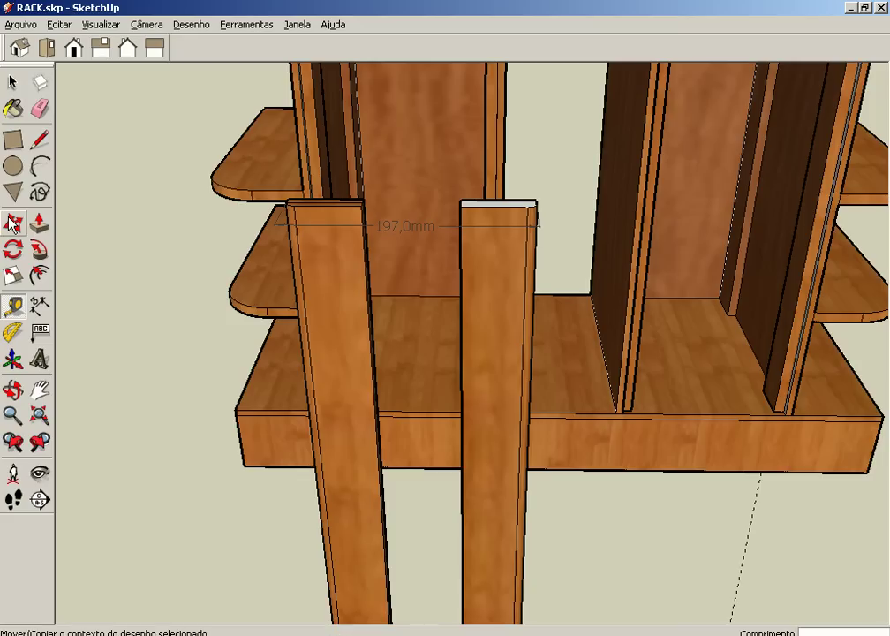
Move the right-hand strip 23 mm along the red axis so the gap reads 220 mm
left_click(12, 83)
triple_click(500, 374)
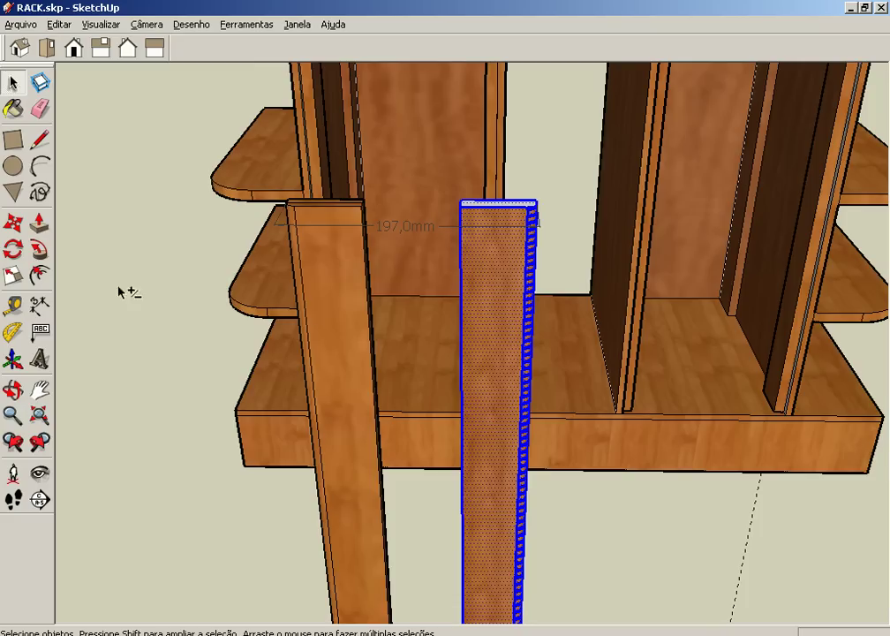
left_click(13, 222)
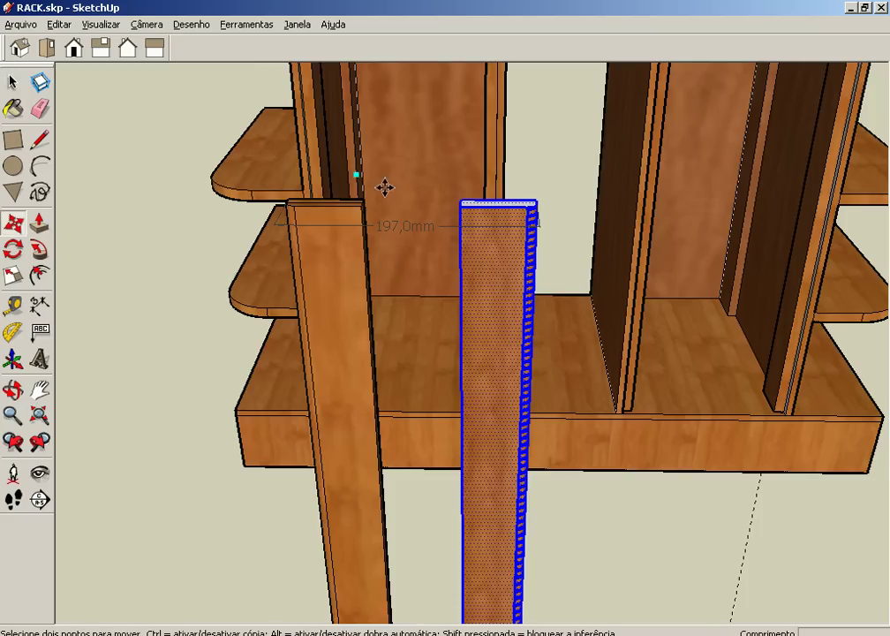
left_click(538, 198)
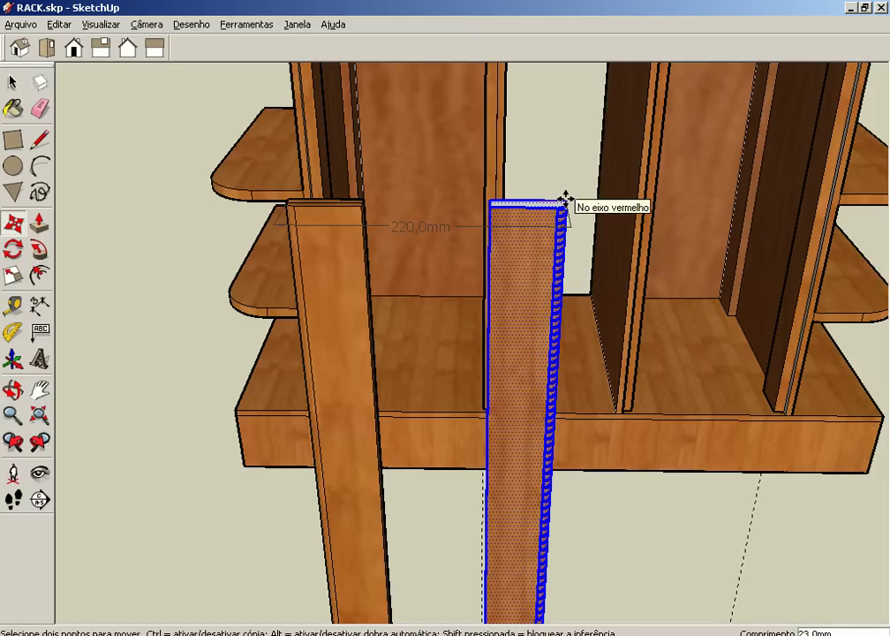
left_click(565, 199)
Delete the 220 mm dimension and look down into the rack
left_click(13, 82)
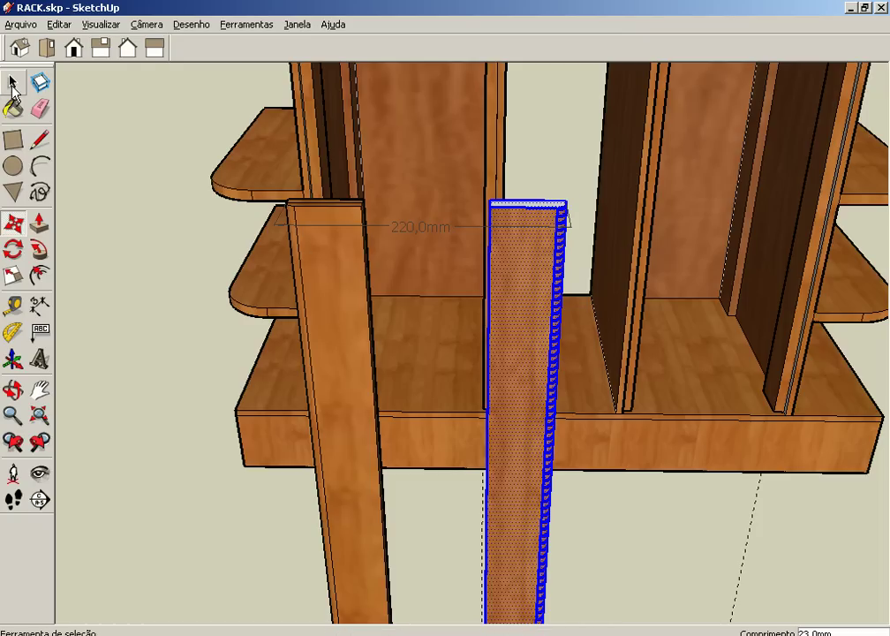
left_click(442, 230)
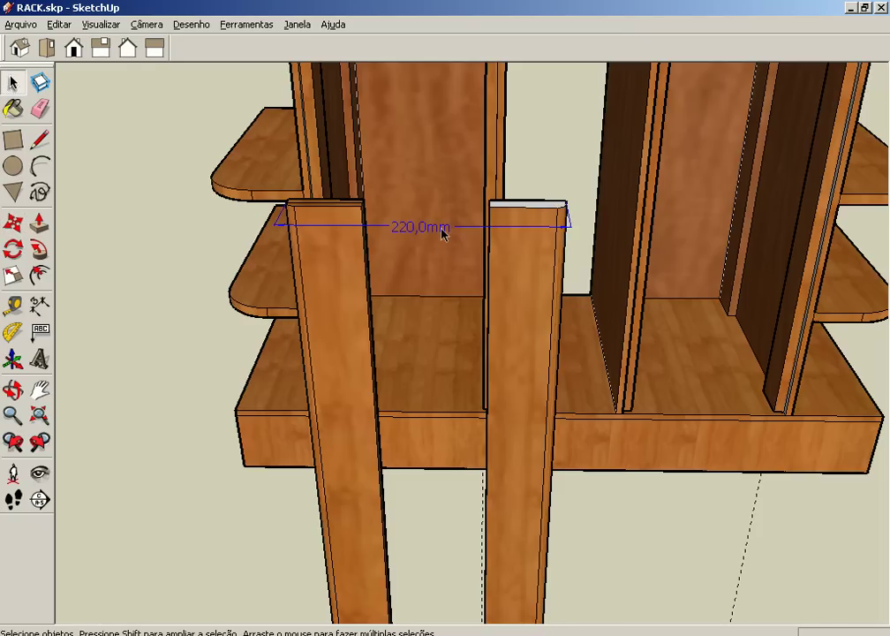
key("Delete")
mouse_move(443, 232)
middle_mouse_down()
mouse_move(423, 309)
mouse_move(431, 328)
middle_mouse_up()
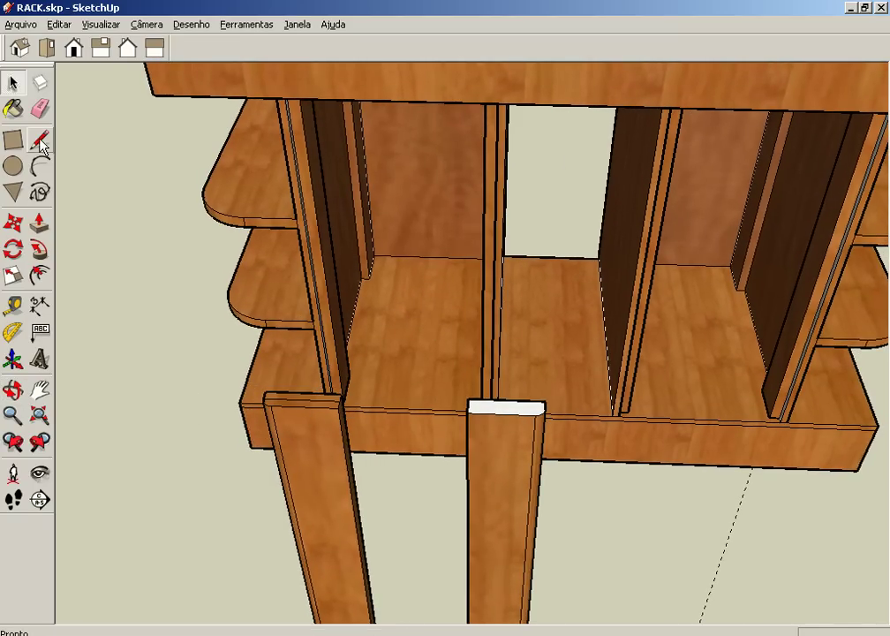
Paint the strip's white top face with Madeira_bambu_médio wood, then view the rack from below
left_click(41, 106)
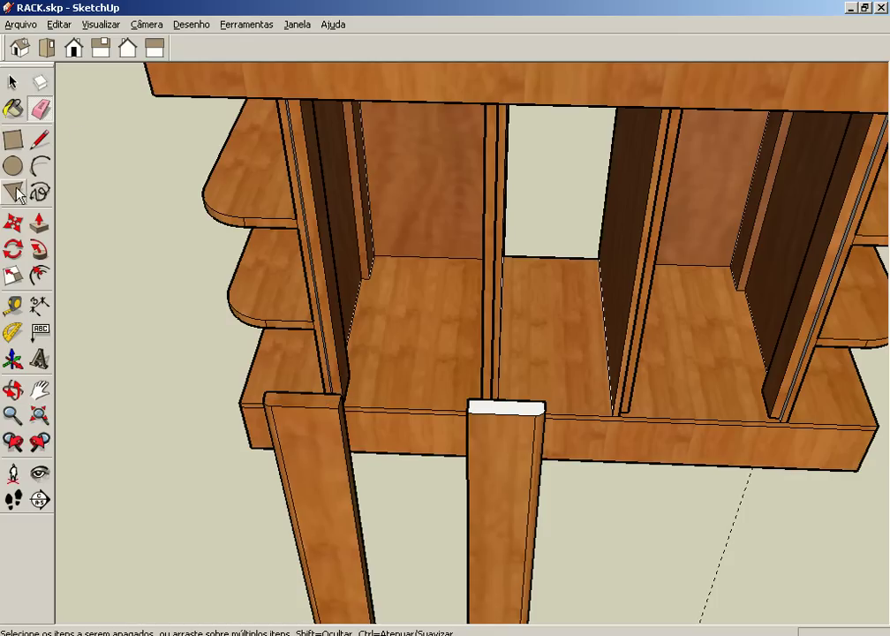
left_click(10, 112)
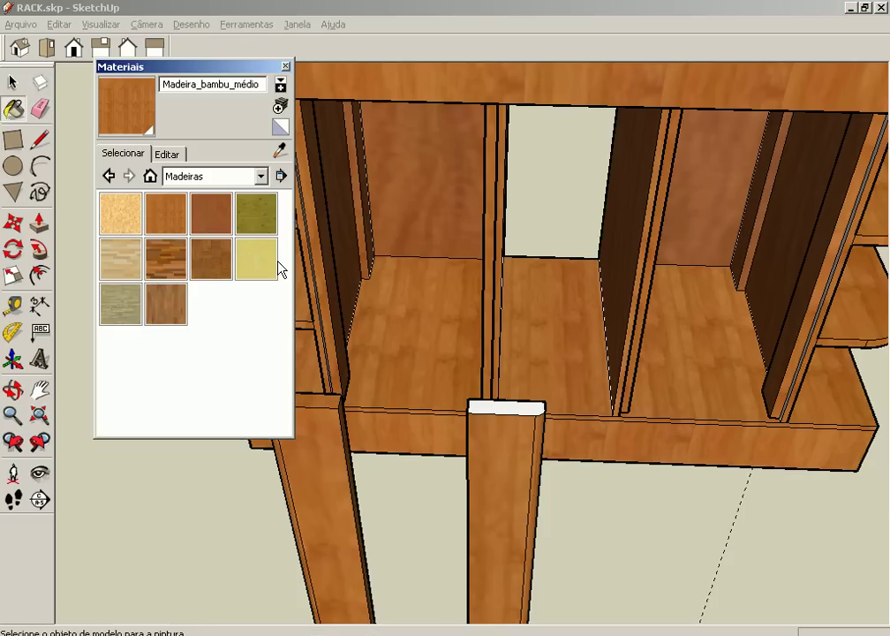
left_click(167, 215)
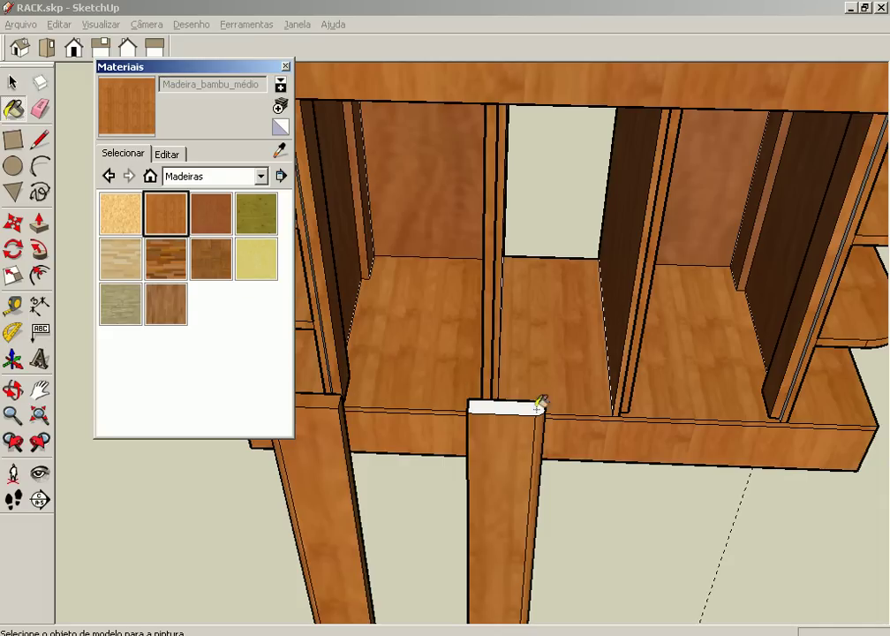
left_click(533, 404)
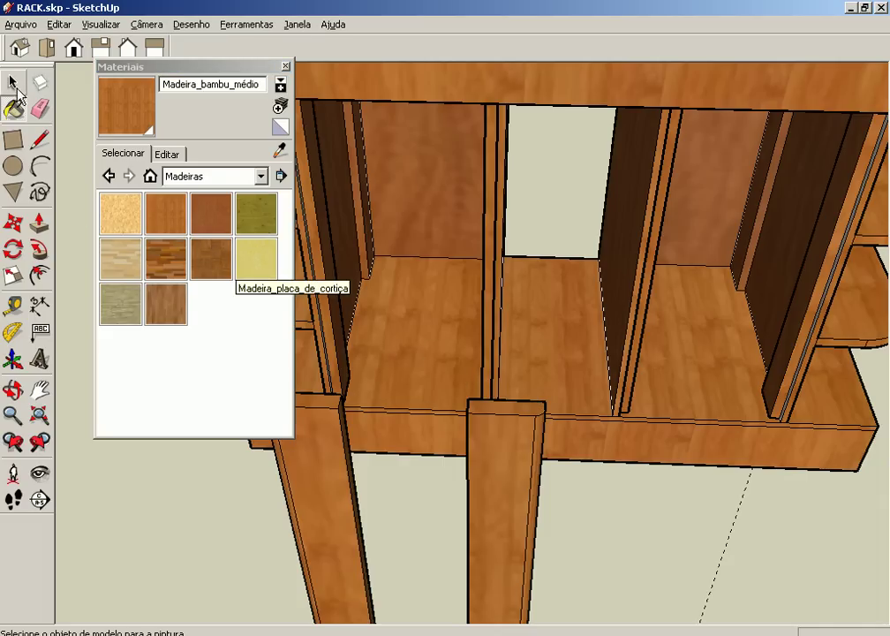
middle_click_drag(450, 467, 431, 265)
mouse_move(423, 310)
middle_mouse_down()
mouse_move(393, 306)
mouse_move(441, 272)
middle_mouse_up()
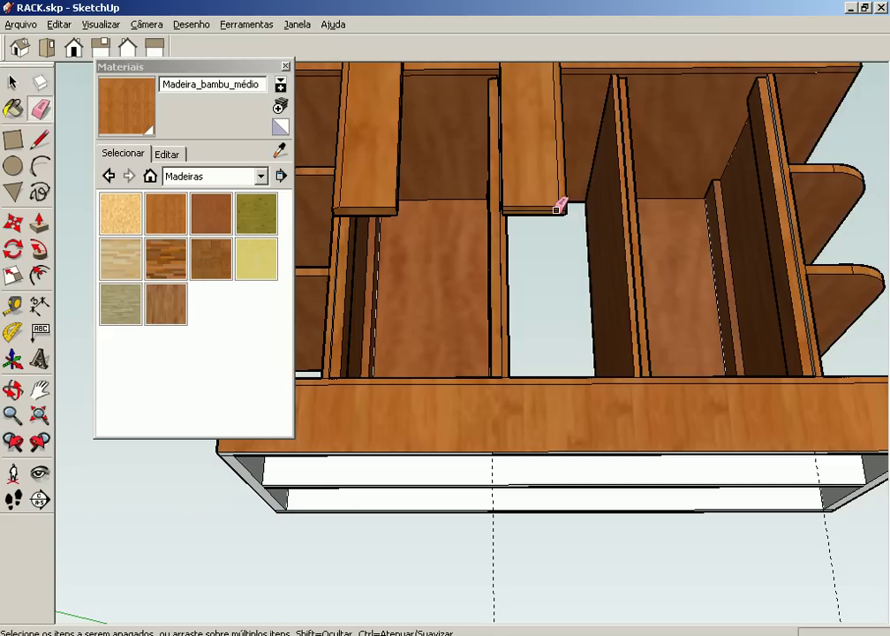
Orbit and zoom from below around to a front three-quarter view of the rack and its front boards
mouse_move(557, 292)
middle_mouse_down()
mouse_move(549, 231)
mouse_move(548, 285)
middle_mouse_up()
mouse_move(448, 171)
middle_mouse_down()
mouse_move(473, 326)
mouse_move(445, 482)
mouse_move(466, 495)
middle_mouse_up()
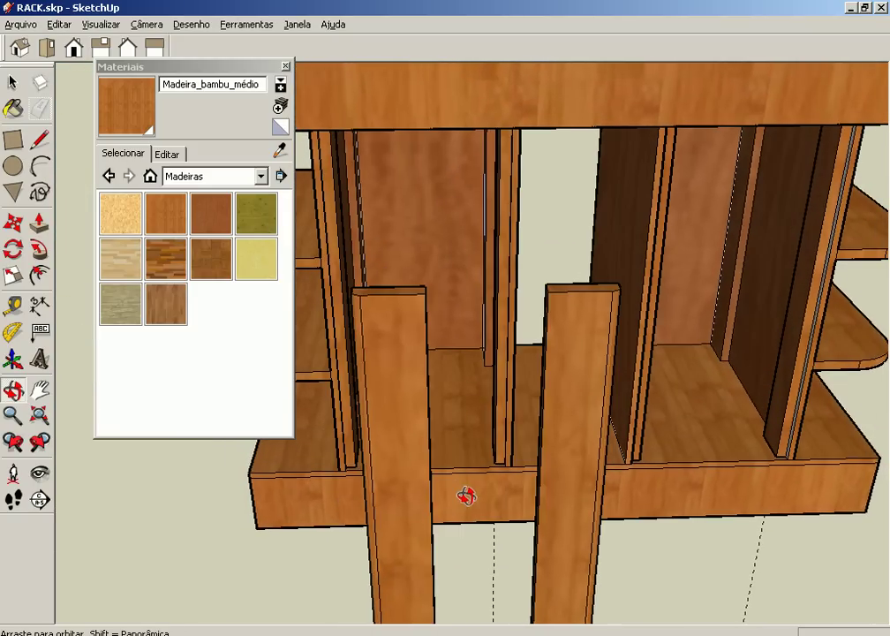
scroll(469, 463, "down", 3)
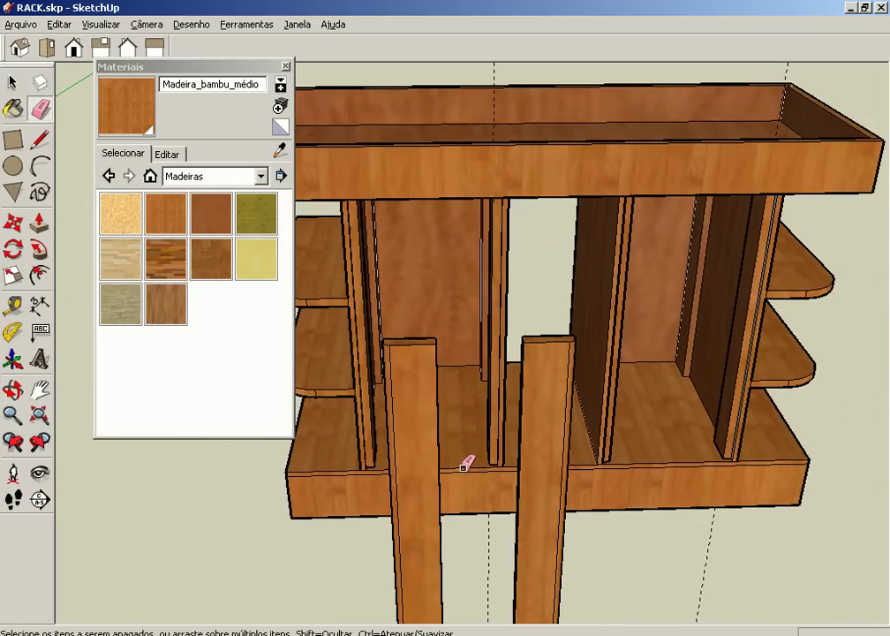
mouse_move(475, 485)
middle_mouse_down()
mouse_move(491, 373)
mouse_move(496, 477)
mouse_move(483, 520)
mouse_move(542, 477)
mouse_move(504, 499)
mouse_move(494, 494)
middle_mouse_up()
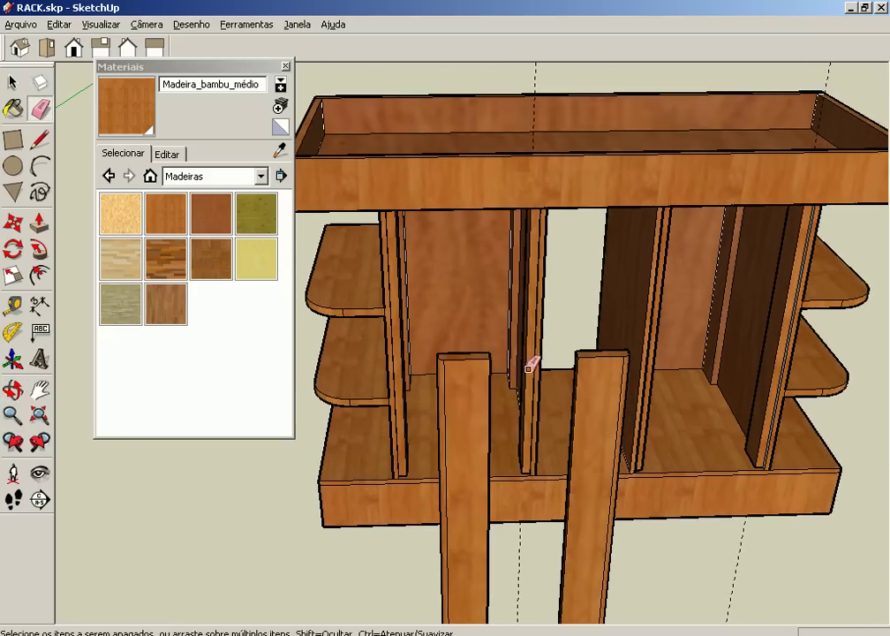
mouse_move(547, 475)
middle_mouse_down()
mouse_move(540, 484)
mouse_move(517, 394)
middle_mouse_up()
middle_click_drag(527, 467, 507, 376)
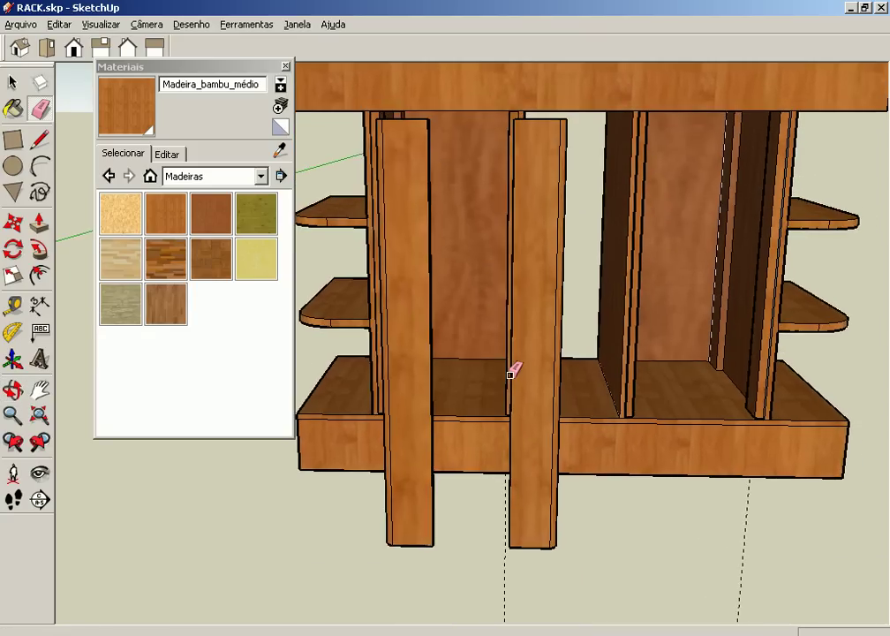
scroll(512, 369, "down", 2)
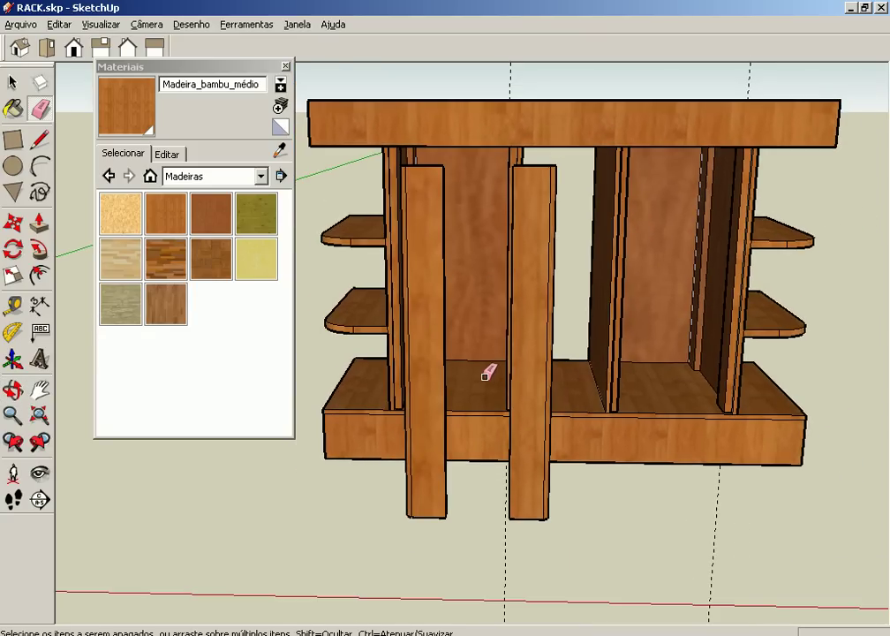
mouse_move(466, 289)
middle_mouse_down()
mouse_move(469, 401)
mouse_move(498, 421)
mouse_move(588, 422)
mouse_move(324, 362)
mouse_move(500, 366)
mouse_move(530, 424)
mouse_move(437, 376)
mouse_move(536, 365)
mouse_move(527, 422)
mouse_move(407, 379)
mouse_move(495, 332)
mouse_move(541, 418)
mouse_move(423, 364)
mouse_move(556, 375)
middle_mouse_up()
mouse_move(556, 375)
left_mouse_down()
mouse_move(449, 367)
mouse_move(521, 397)
mouse_move(536, 381)
mouse_move(486, 381)
mouse_move(437, 322)
mouse_move(582, 350)
mouse_move(587, 407)
mouse_move(490, 411)
mouse_move(521, 326)
mouse_move(516, 383)
mouse_move(461, 371)
mouse_move(435, 403)
mouse_move(419, 399)
mouse_move(465, 389)
mouse_move(431, 412)
mouse_move(447, 412)
mouse_move(447, 397)
left_mouse_up()
key("space")
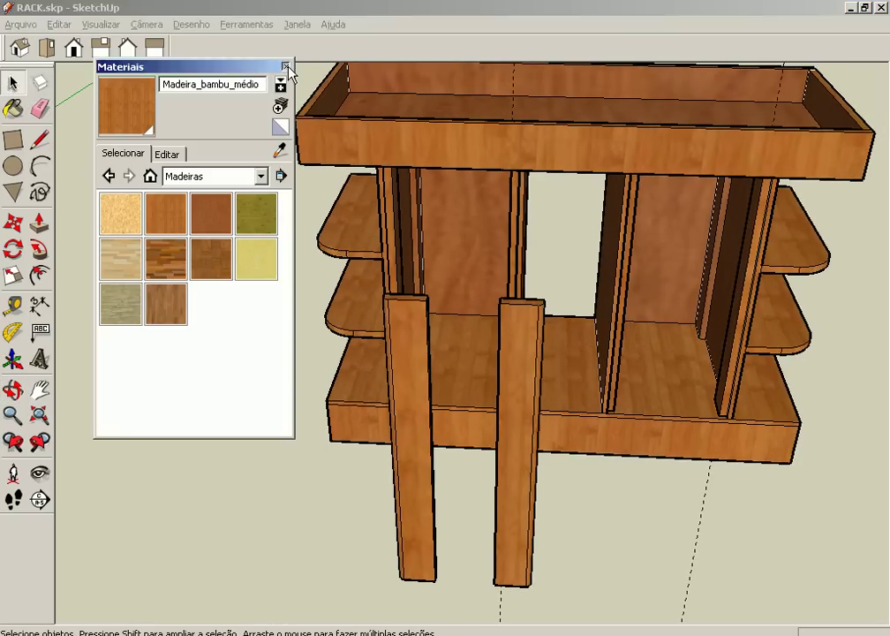
Close the Materials panel and bring up the Layers panel beside the model
left_click(285, 67)
left_click(296, 23)
left_click(318, 133)
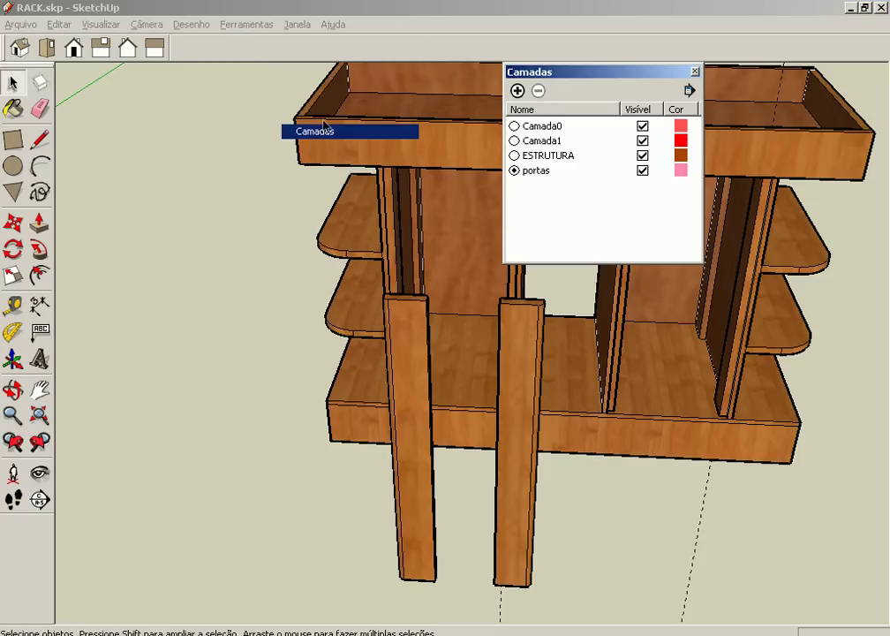
left_click_drag(569, 76, 654, 162)
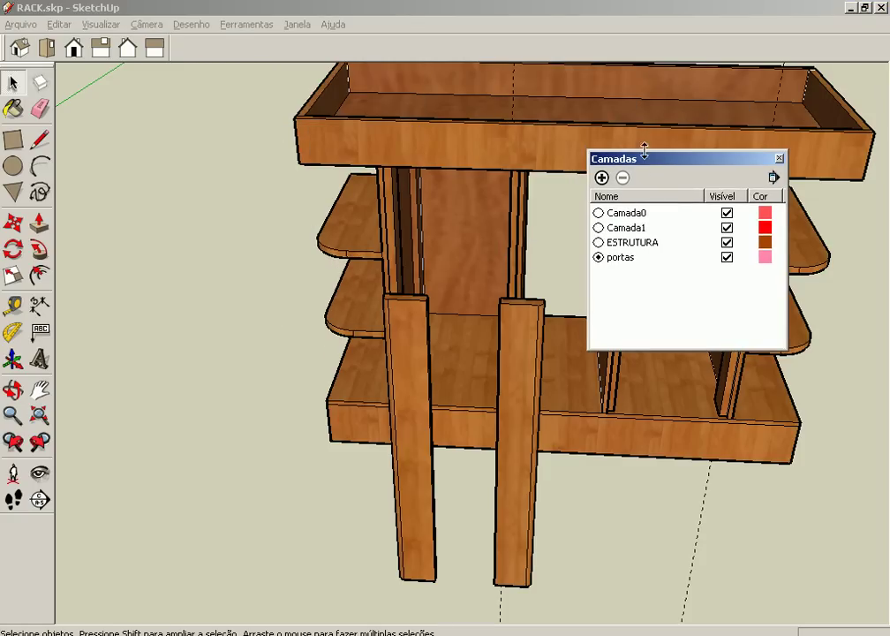
Delete the portas layer together with its contents
left_click(629, 257)
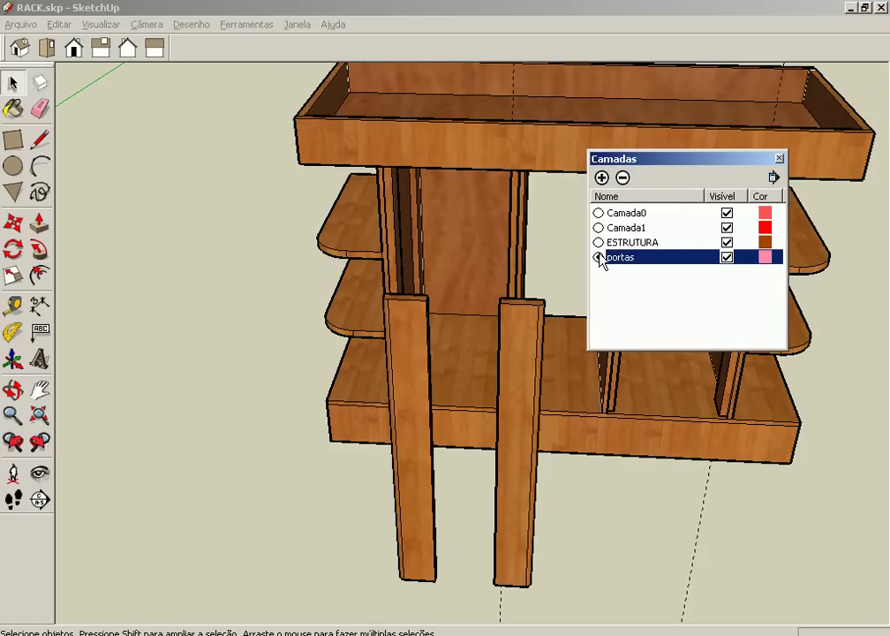
left_click(669, 245)
left_click(725, 261)
left_click(622, 178)
left_click(579, 296)
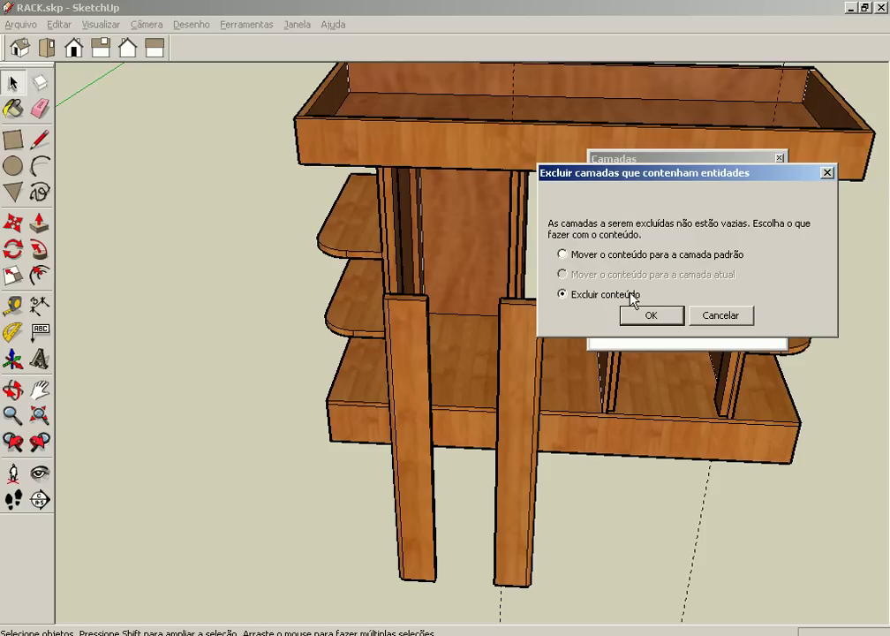
left_click(629, 316)
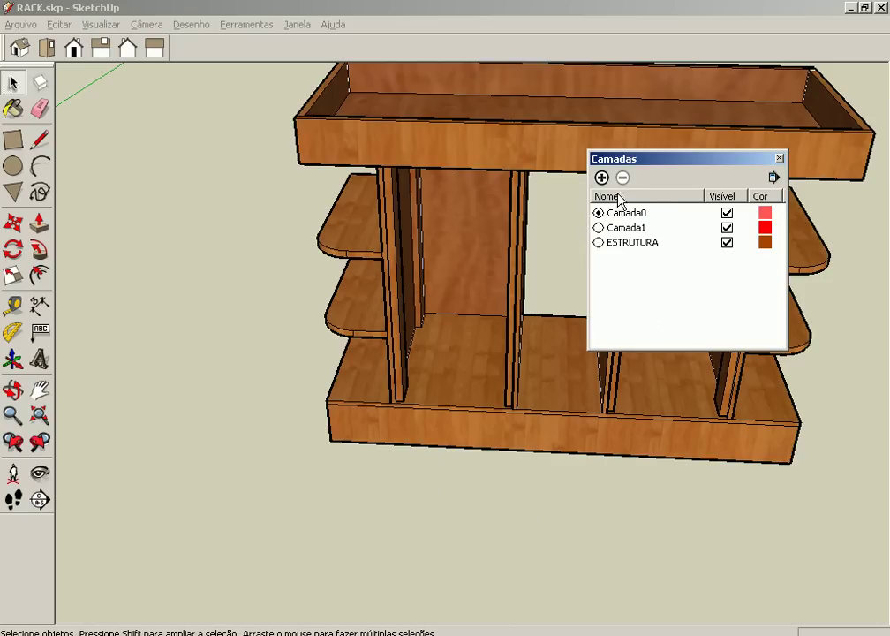
left_click_drag(649, 168, 644, 130)
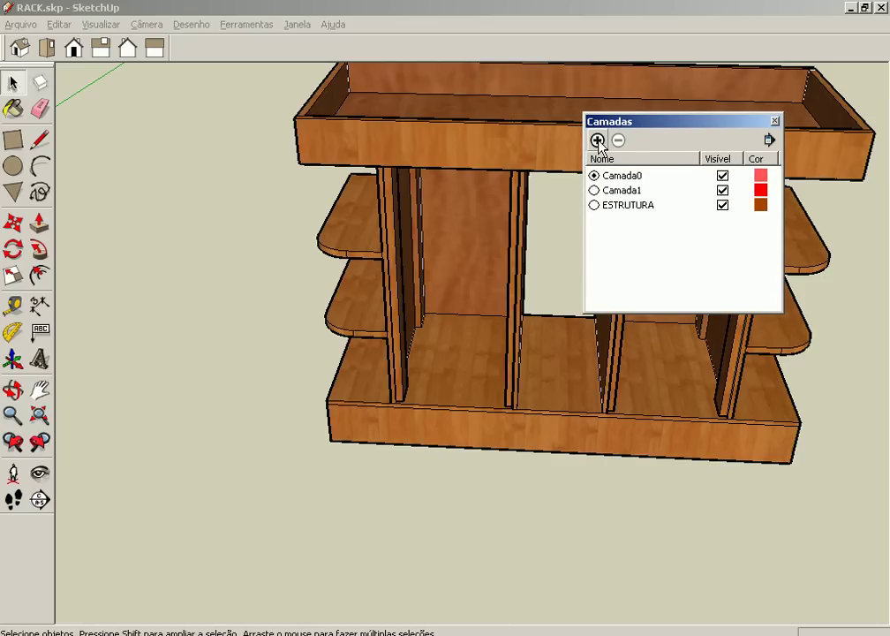
Restore the portas layer with undo, make it current, and close the Layers panel
key("ctrl+z")
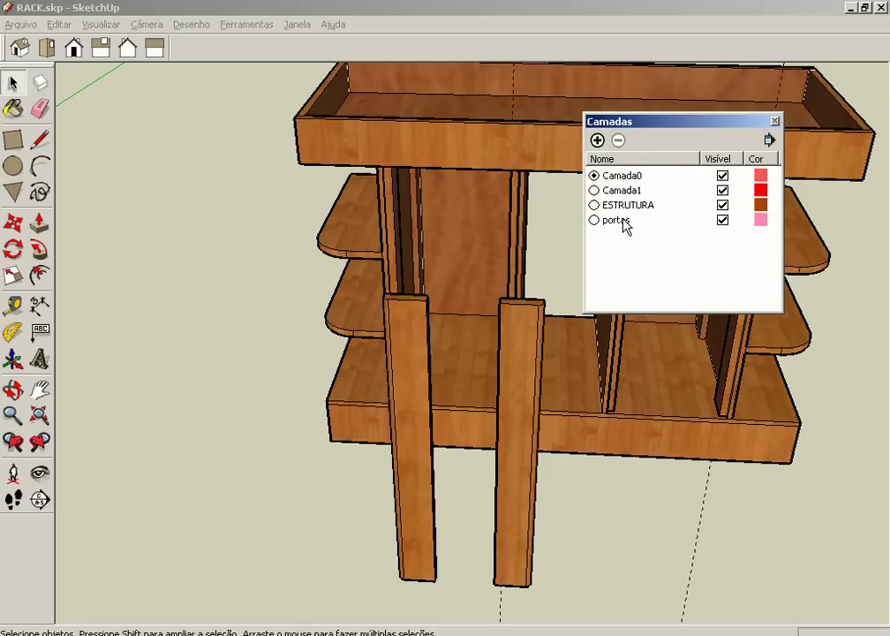
left_click(625, 220)
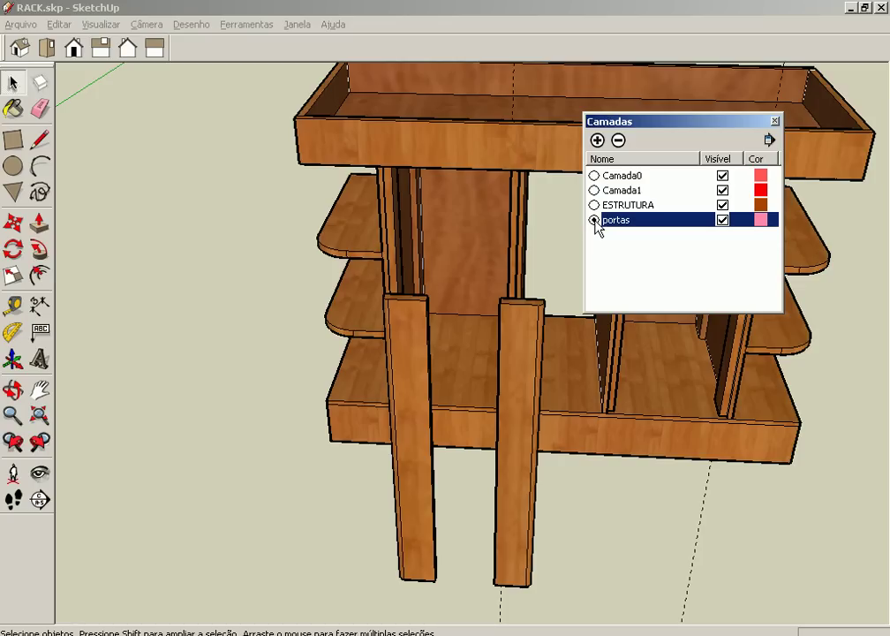
left_click(616, 209)
left_click(616, 222)
left_click(774, 120)
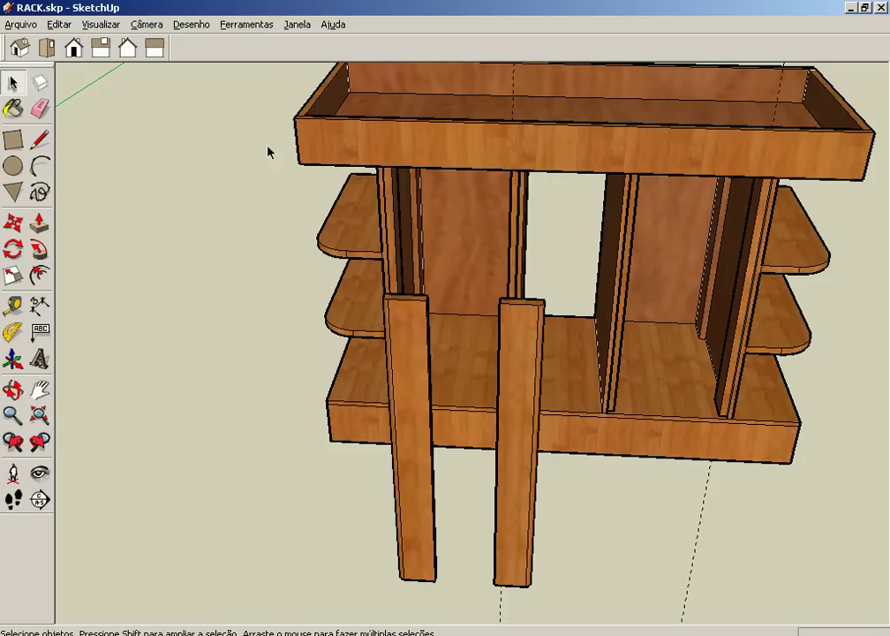
Select both front boards and show the Layers toolbar
left_click(106, 25)
mouse_move(142, 41)
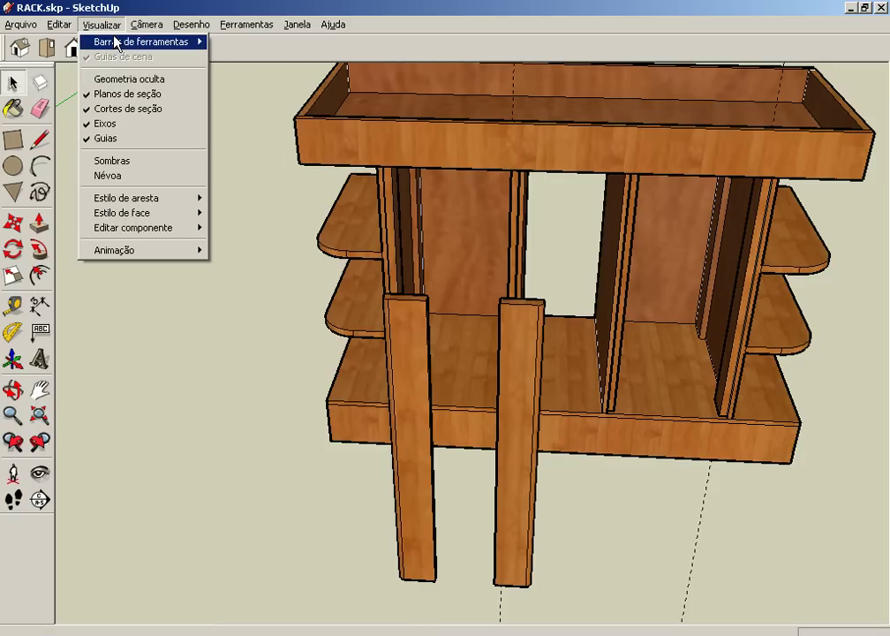
left_click(108, 25)
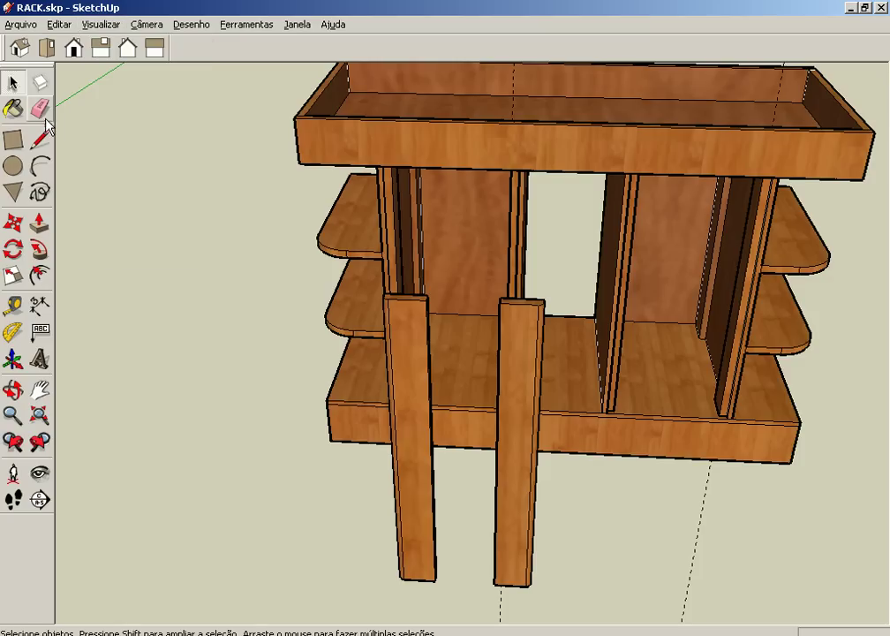
left_click(516, 369)
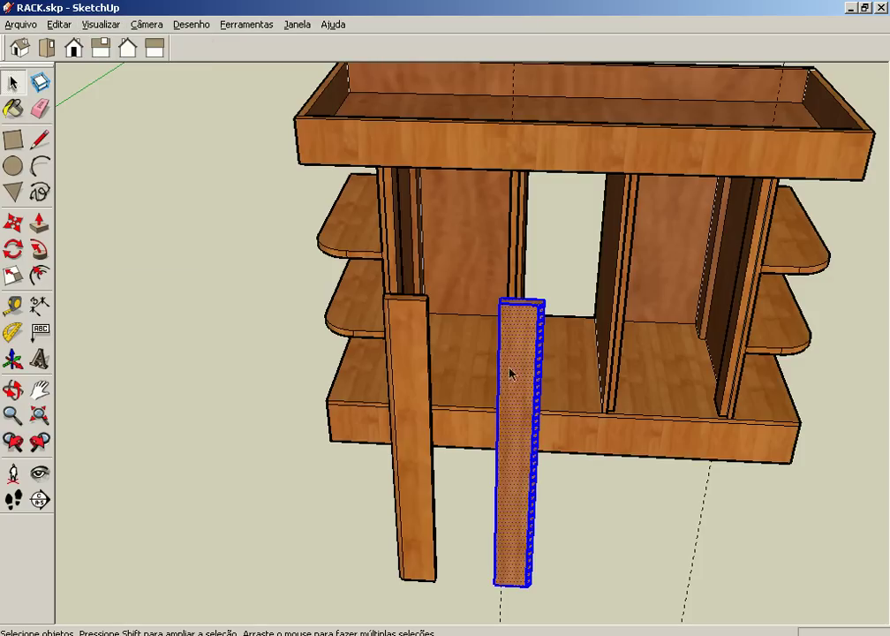
left_click(420, 377, "shift")
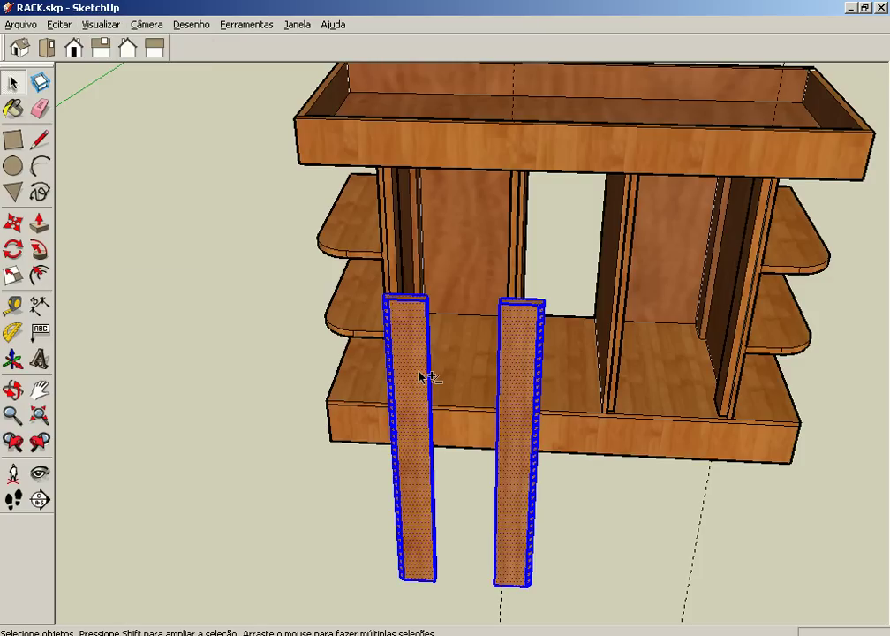
left_click(108, 25)
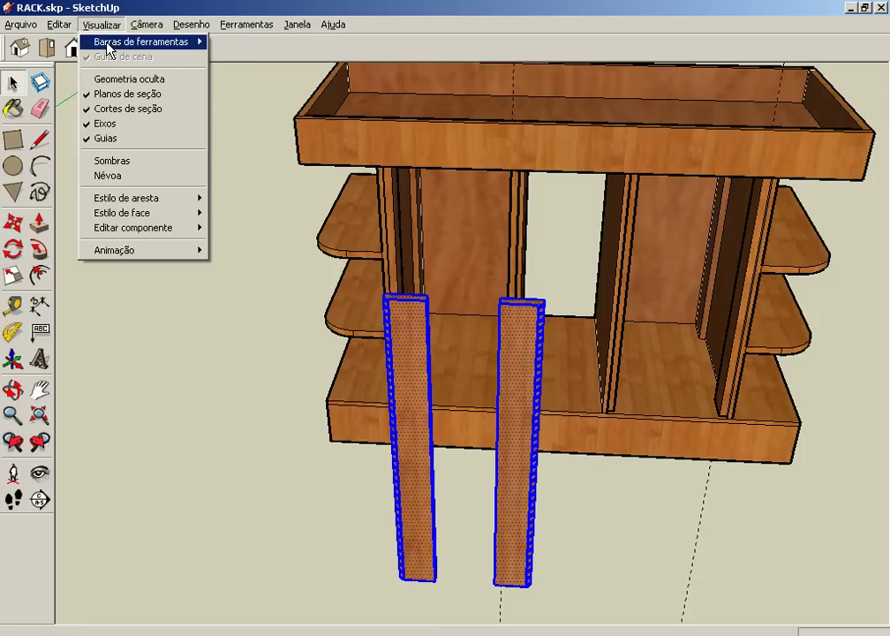
mouse_move(141, 42)
left_click(265, 168)
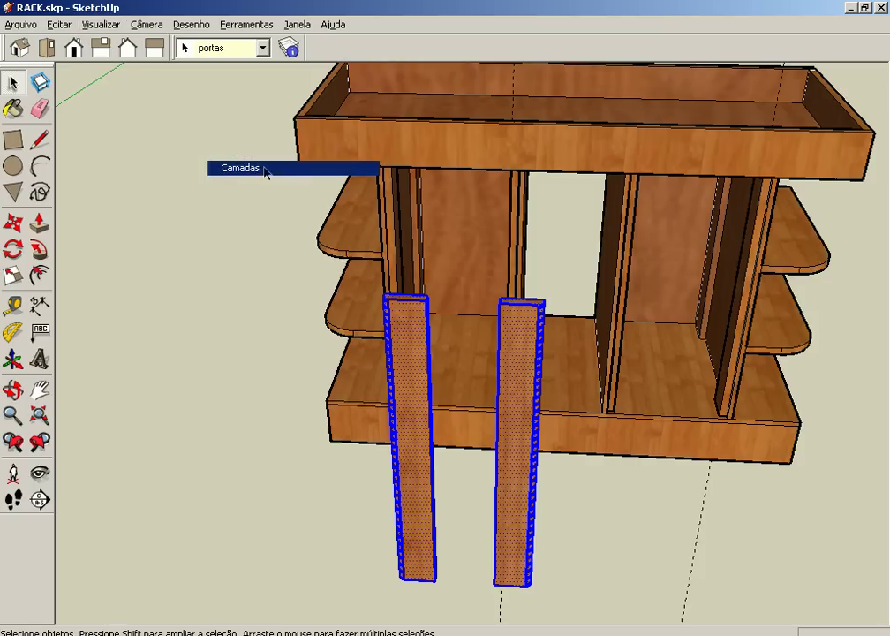
Assign the two selected boards to the portas layer
left_click(262, 49)
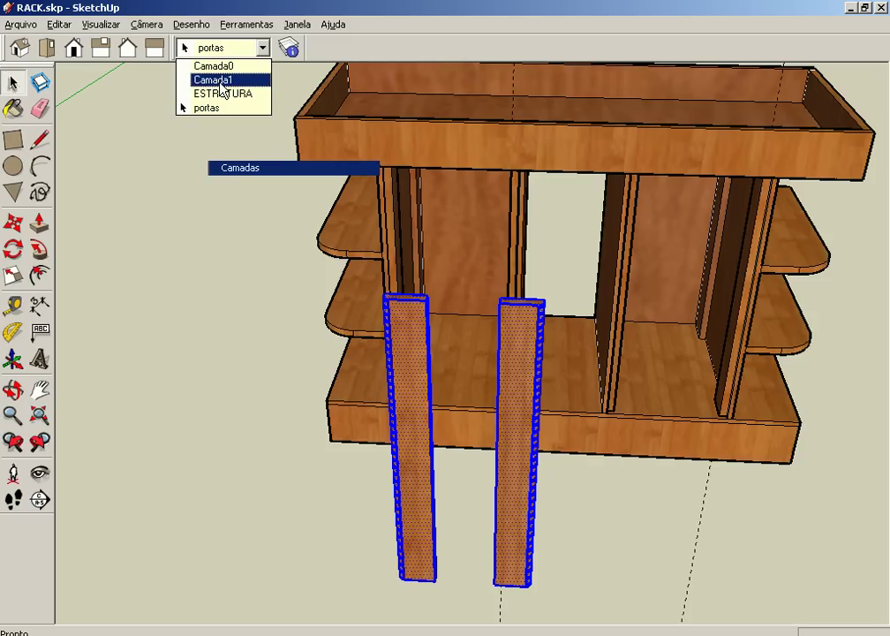
left_click(224, 93)
left_click(262, 47)
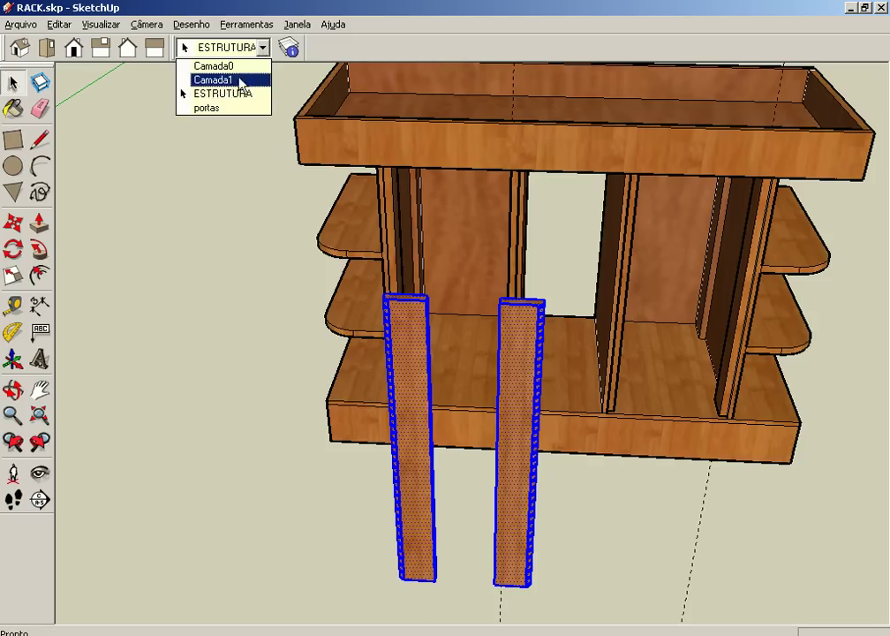
left_click(219, 67)
left_click(219, 69)
left_click(262, 48)
left_click(212, 108)
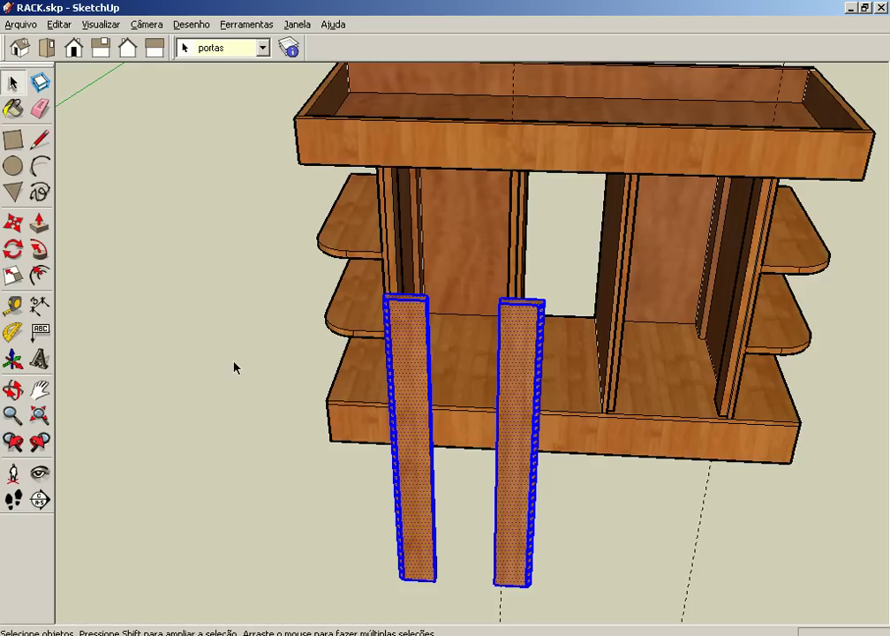
Deselect the boards and view the legs from a low front angle
left_click(151, 237)
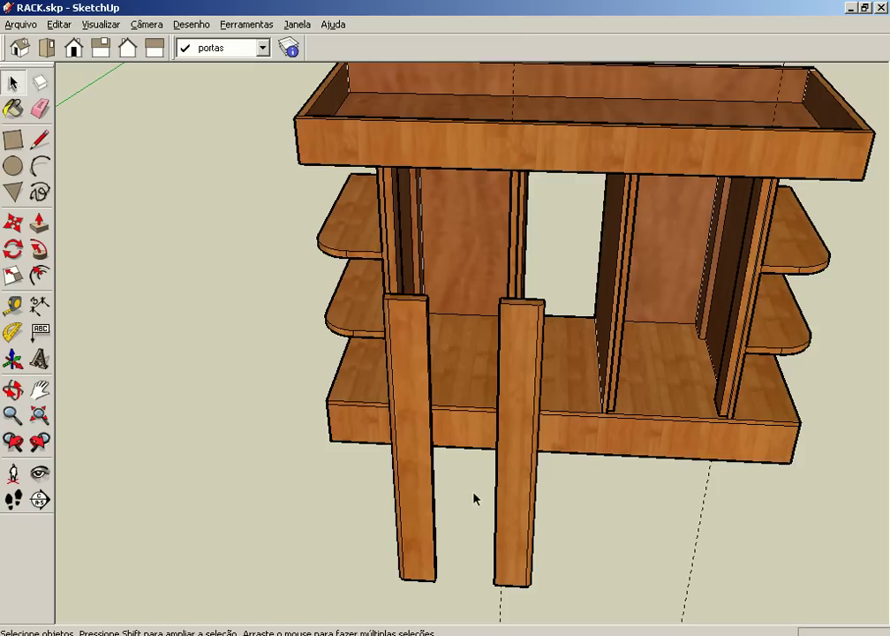
scroll(474, 499, "up", 1)
middle_click_drag(489, 547, 492, 474)
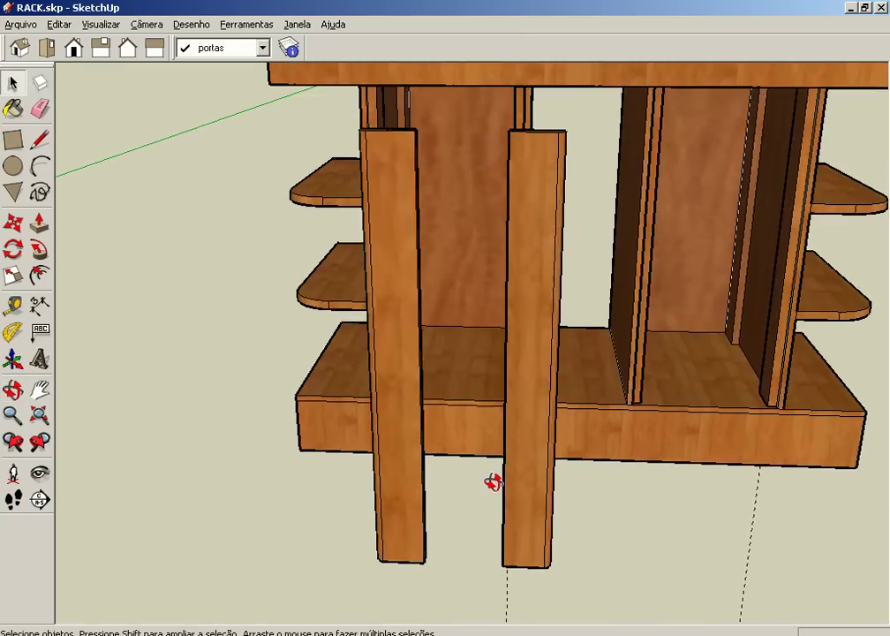
scroll(488, 506, "up", 2)
mouse_move(492, 529)
middle_mouse_down()
mouse_move(504, 428)
mouse_move(506, 467)
middle_mouse_up()
key("space")
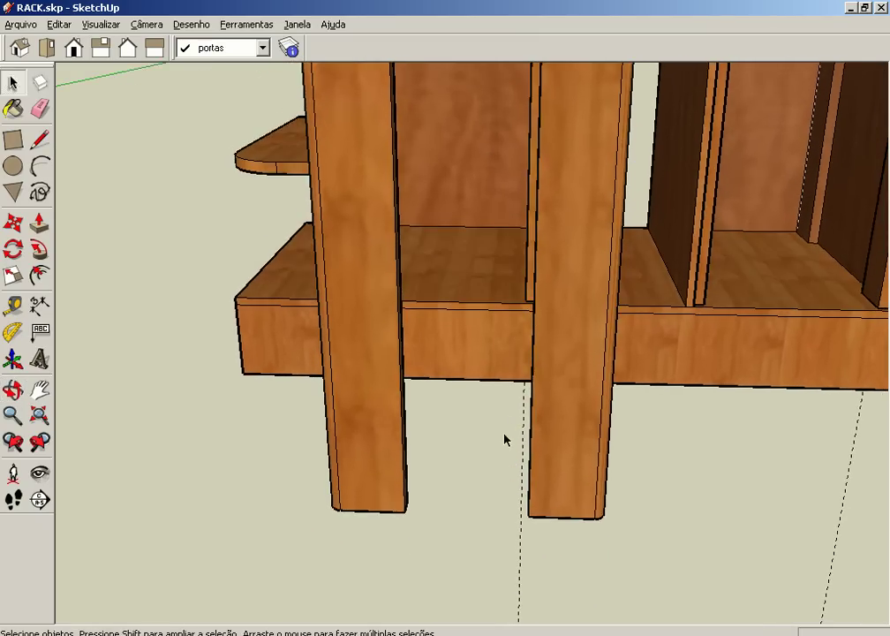
middle_click_drag(507, 437, 434, 479)
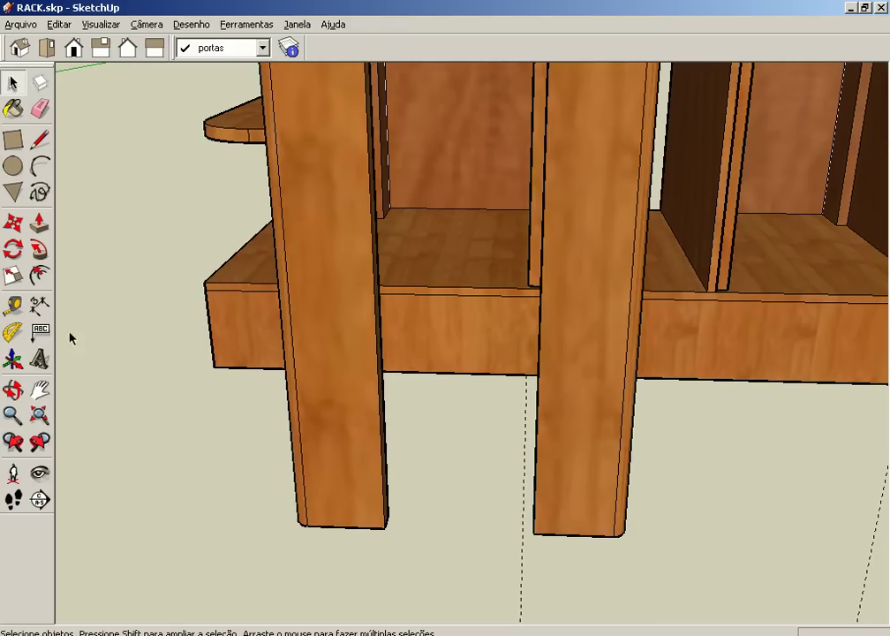
key("t")
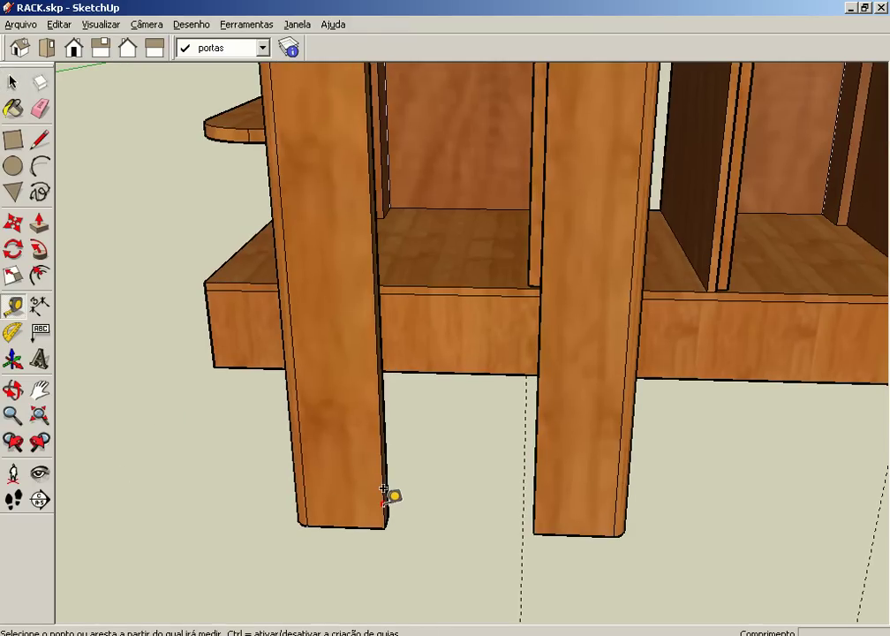
middle_click_drag(390, 496, 397, 508)
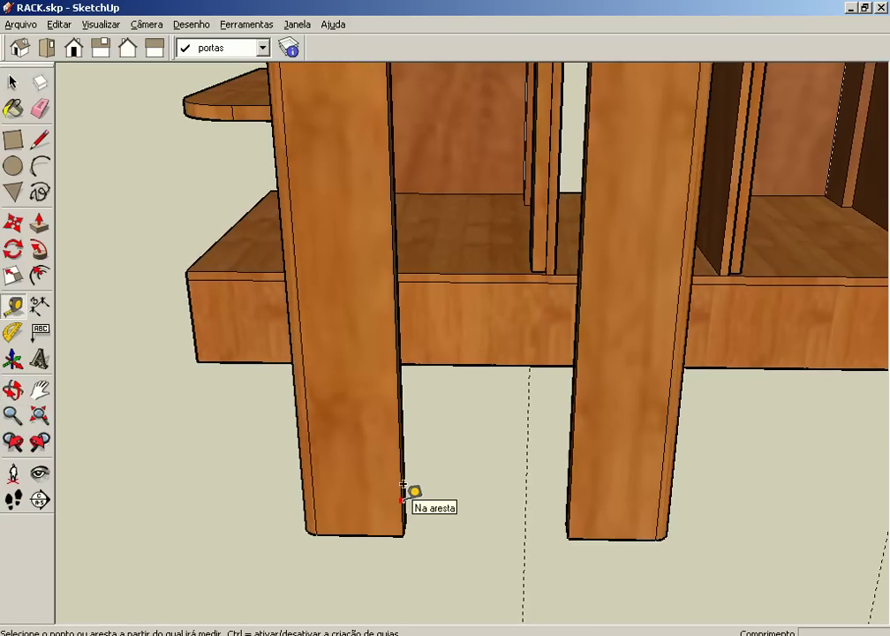
left_click(402, 501)
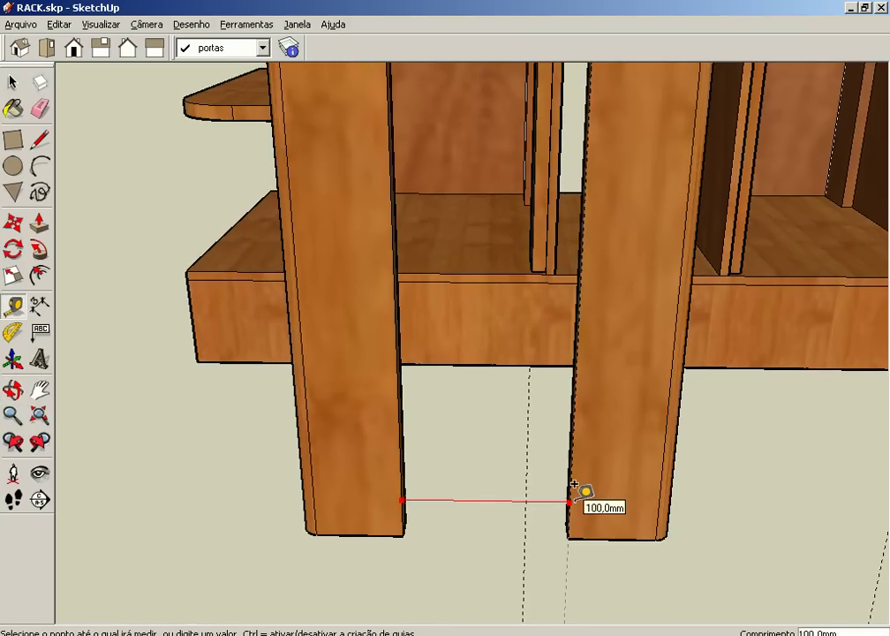
left_click(574, 485)
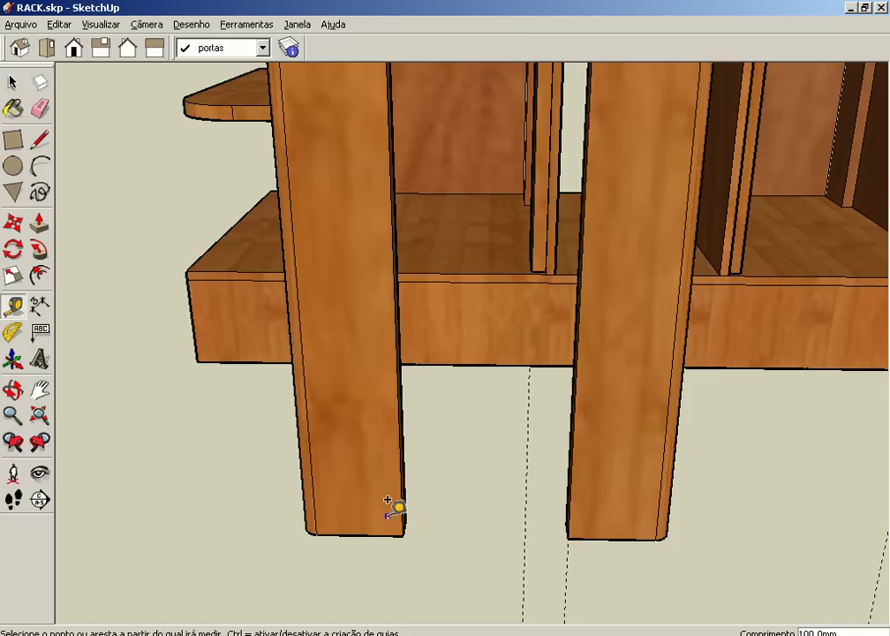
mouse_move(423, 448)
middle_mouse_down()
mouse_move(427, 389)
mouse_move(449, 469)
mouse_move(449, 447)
middle_mouse_up()
Draw a 100 × 3 mm rectangle between the two wood strips
left_click(12, 140)
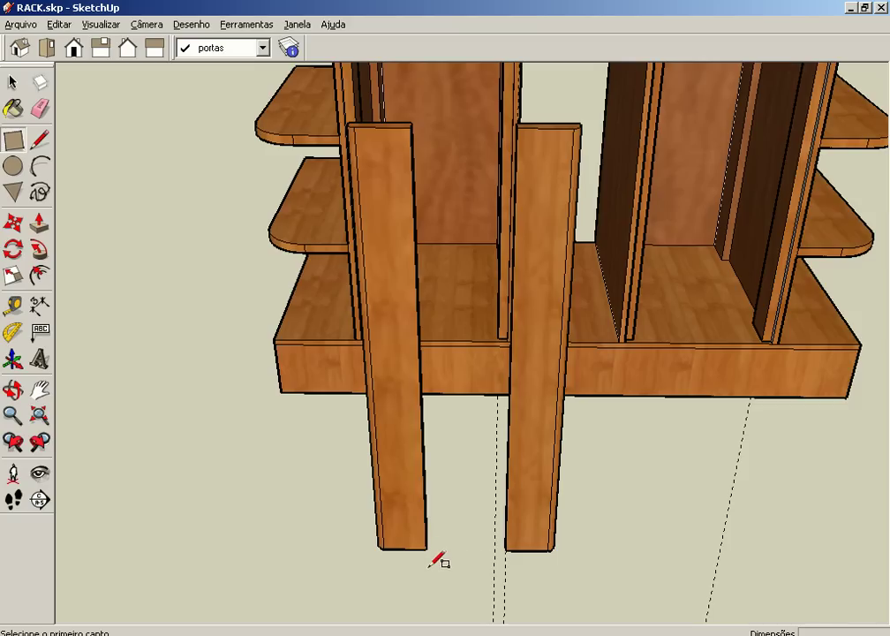
left_click(429, 566)
type("100;3mm")
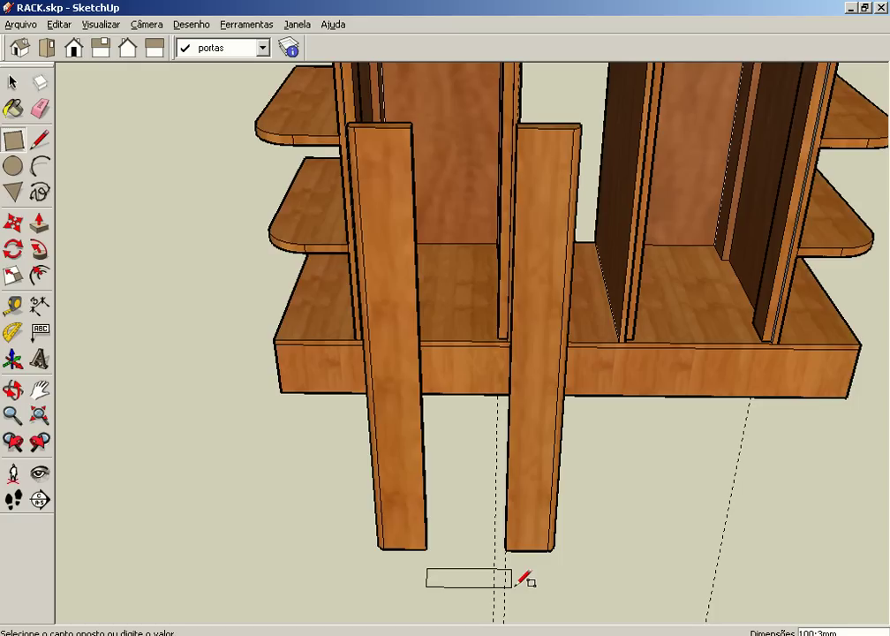
key("Return")
scroll(519, 579, "up", 1)
scroll(511, 573, "up", 1)
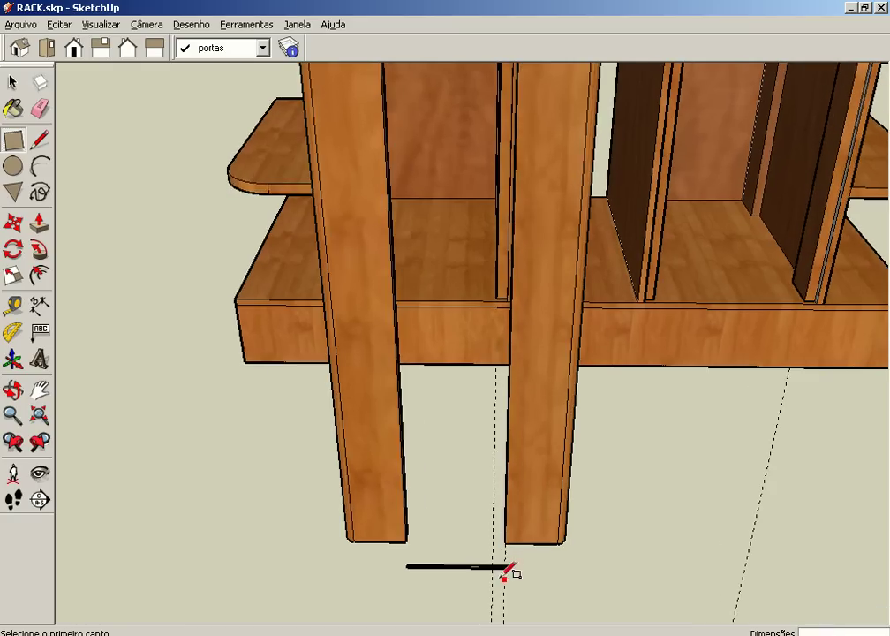
scroll(503, 570, "up", 1)
scroll(481, 556, "up", 2)
scroll(476, 550, "down", 1)
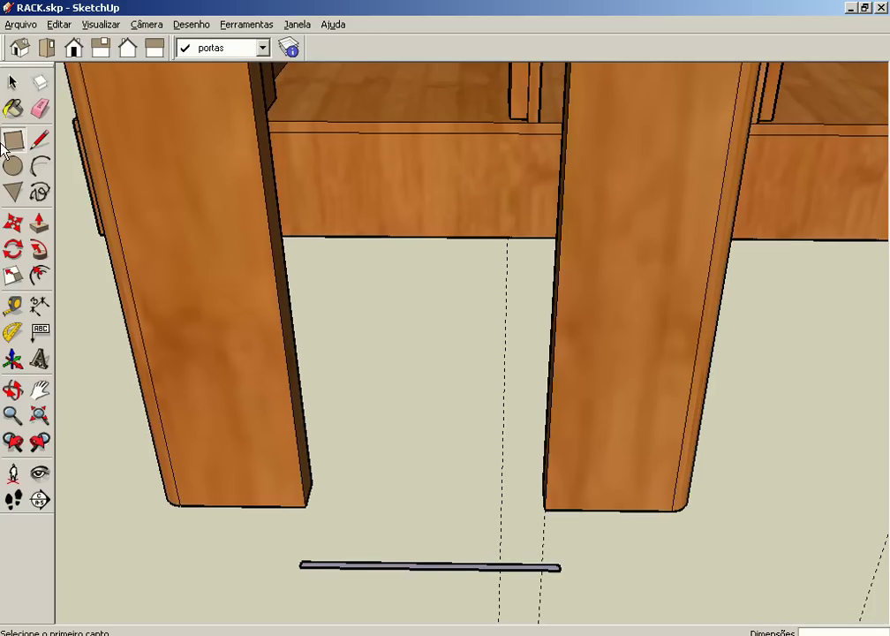
Push/Pull the thin rectangle up 740 mm into a panel
left_click(39, 222)
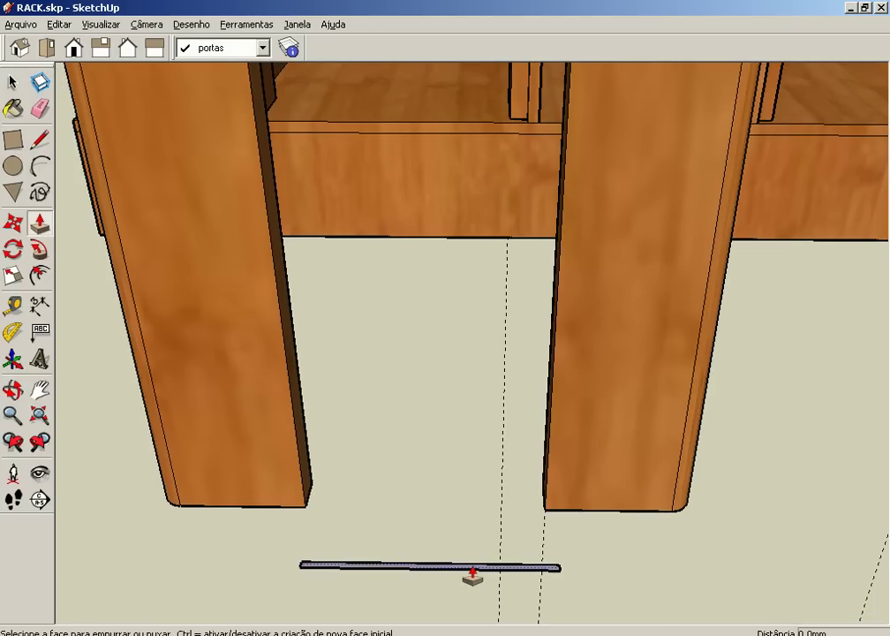
left_click(474, 576)
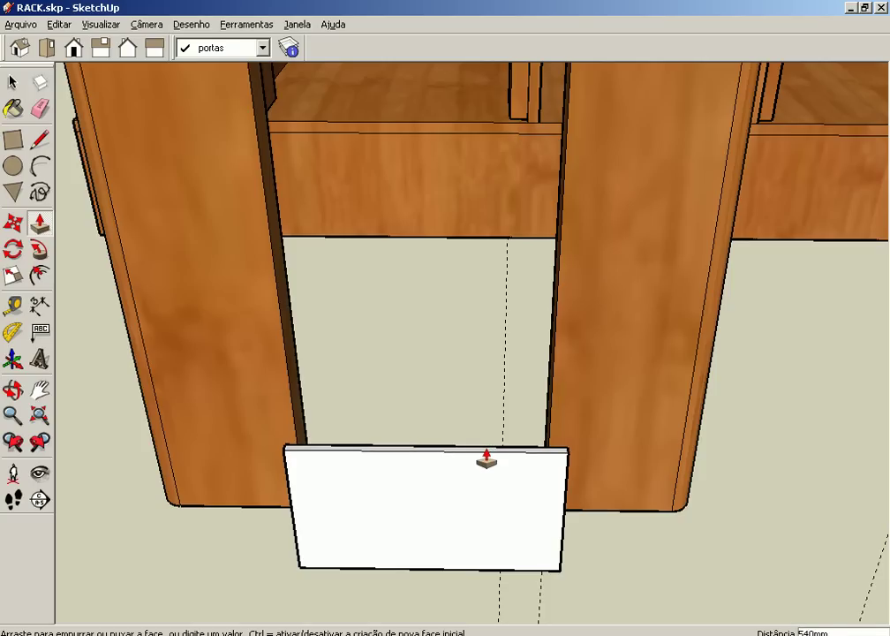
type("740")
key("Return")
scroll(485, 457, "down", 2)
scroll(484, 457, "down", 2)
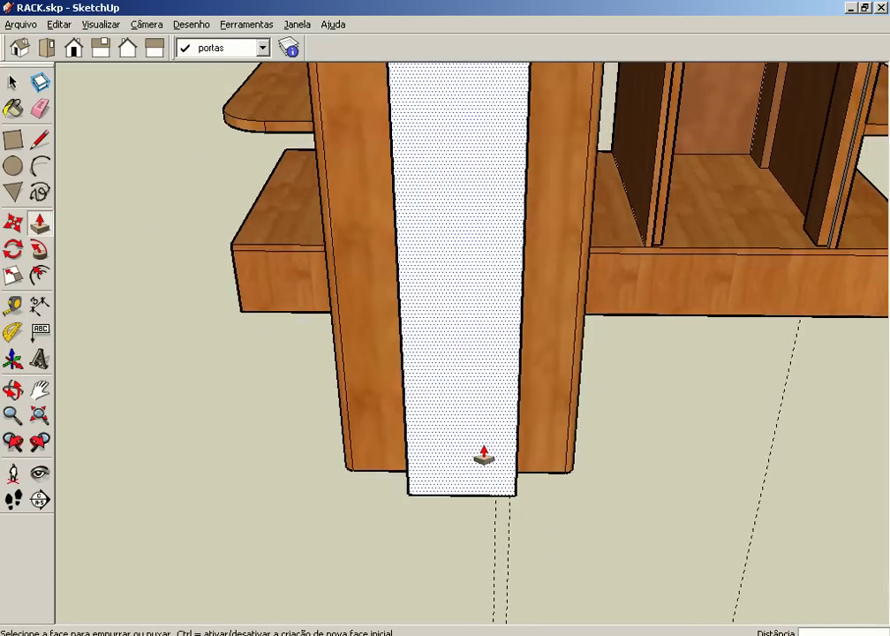
scroll(484, 457, "down", 3)
Paint the new panel with Vidro_cinza_translúcido from Translúcidos, then close Materials
middle_click_drag(389, 274, 395, 327)
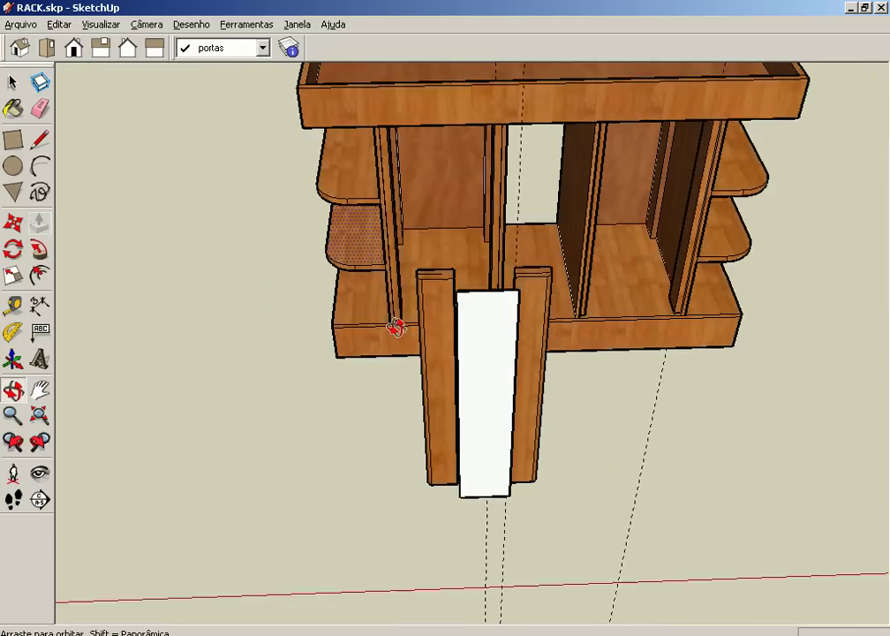
key("p")
scroll(461, 349, "up", 2)
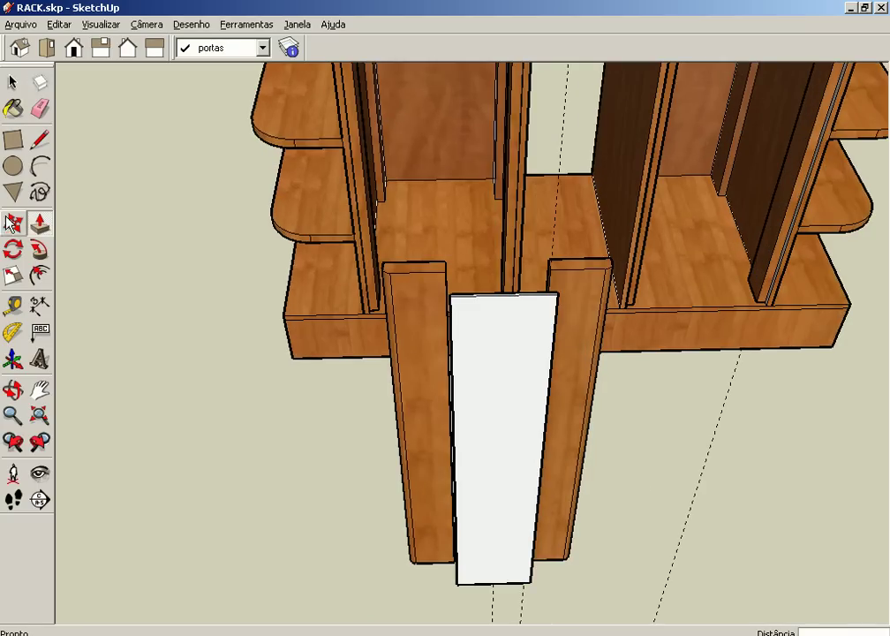
left_click(13, 107)
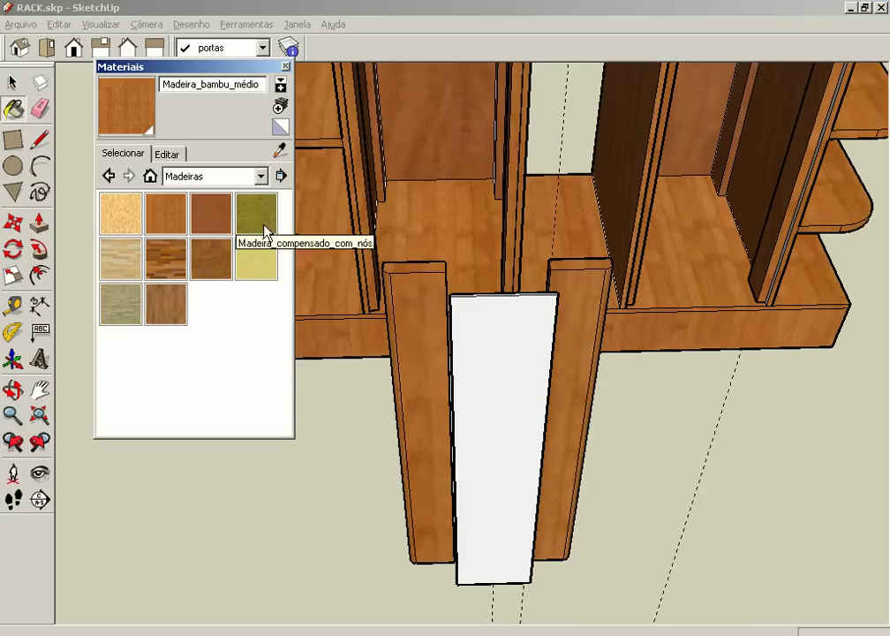
left_click(224, 178)
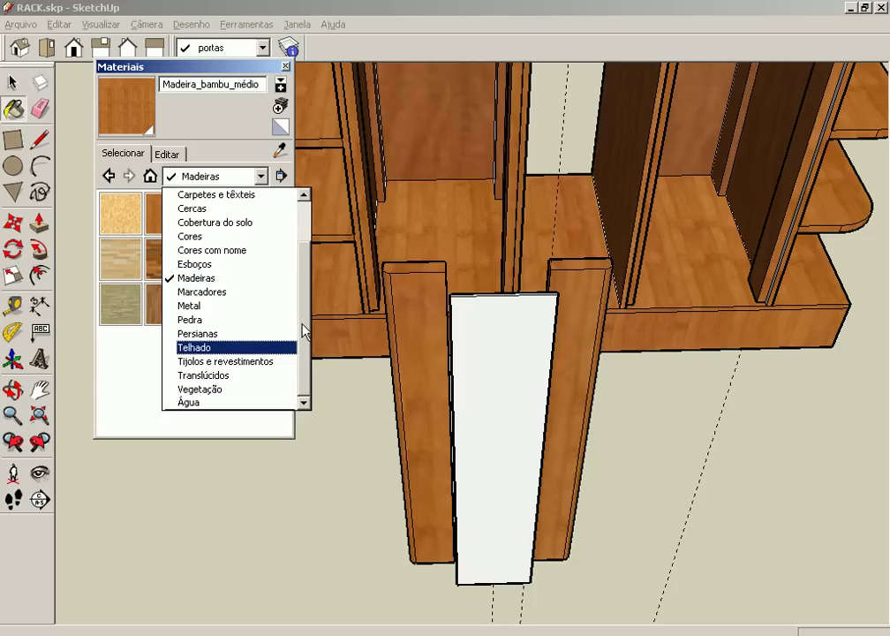
left_click(244, 374)
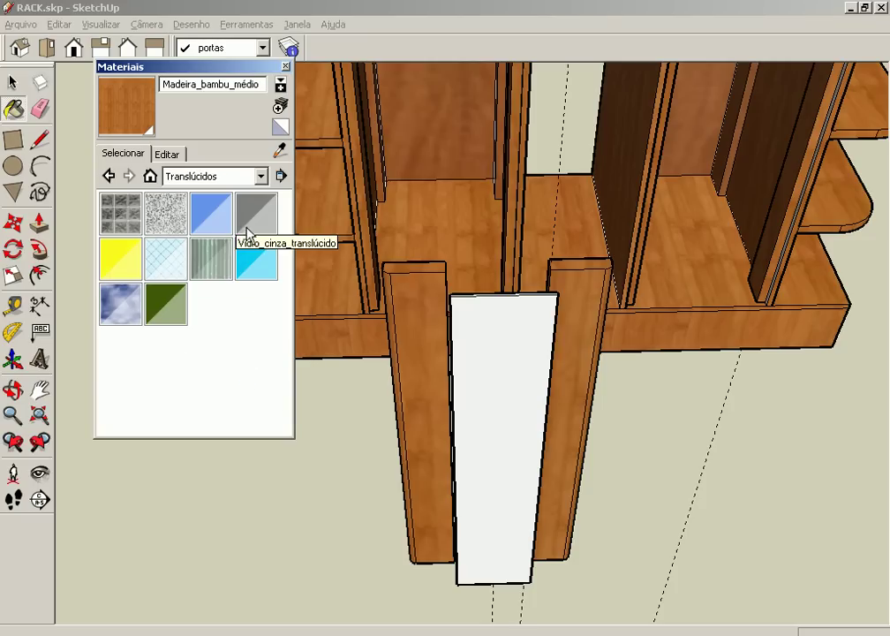
left_click(253, 263)
left_click(501, 332)
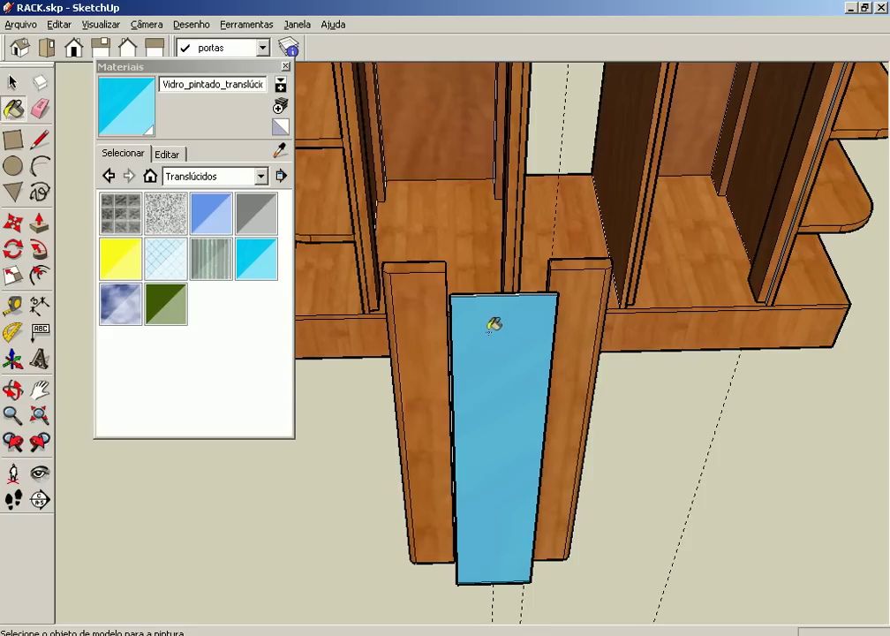
left_click(255, 221)
left_click(524, 359)
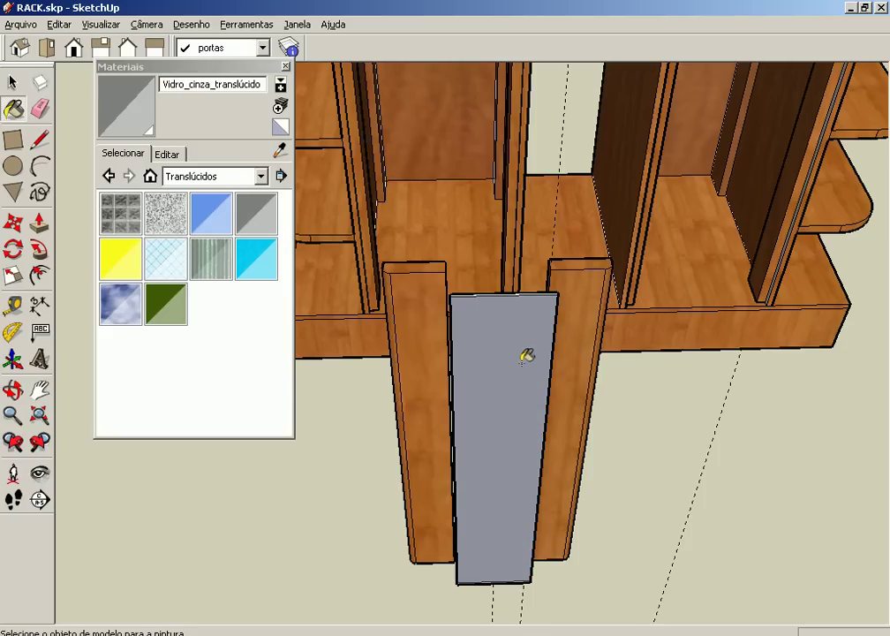
mouse_move(532, 393)
middle_mouse_down()
mouse_move(499, 373)
mouse_move(330, 332)
mouse_move(459, 492)
mouse_move(615, 415)
middle_mouse_up()
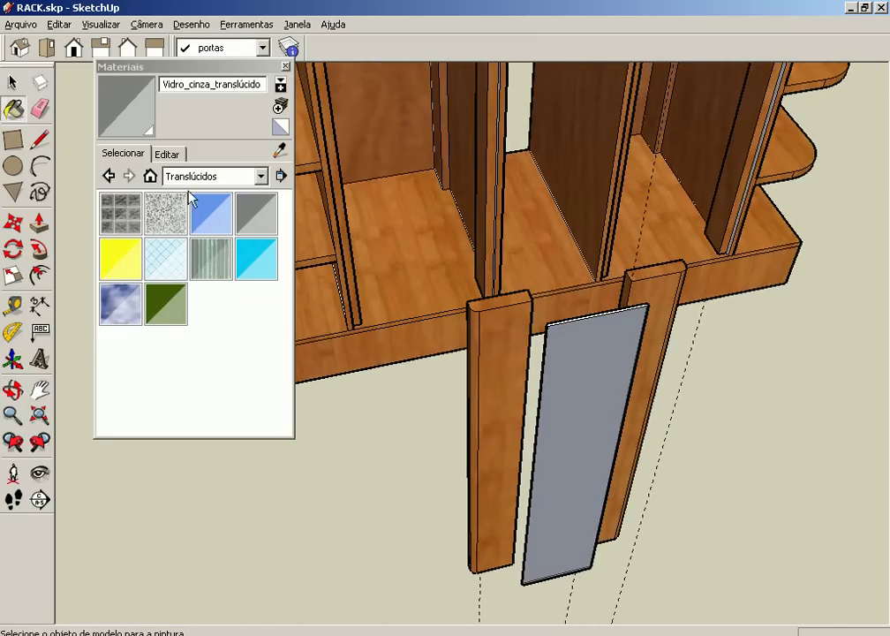
left_click(285, 67)
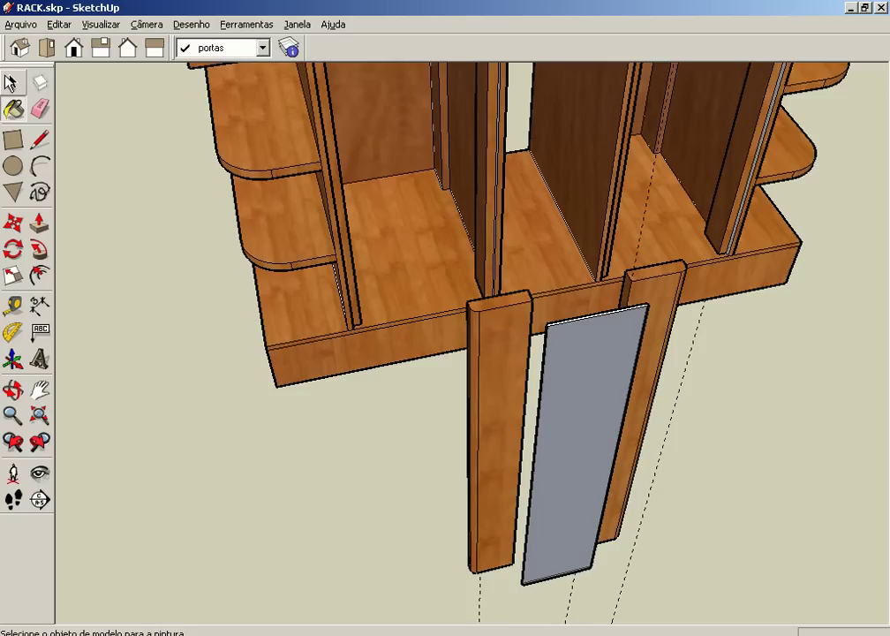
Select the glass panel's face and tilt to a more top-down view
left_click(13, 82)
left_click(590, 419)
mouse_move(619, 427)
middle_mouse_down()
mouse_move(608, 423)
mouse_move(513, 515)
mouse_move(207, 555)
mouse_move(333, 413)
mouse_move(465, 348)
mouse_move(525, 335)
mouse_move(471, 432)
mouse_move(512, 497)
mouse_move(444, 474)
middle_mouse_up()
scroll(518, 345, "up", 2)
scroll(518, 344, "down", 3)
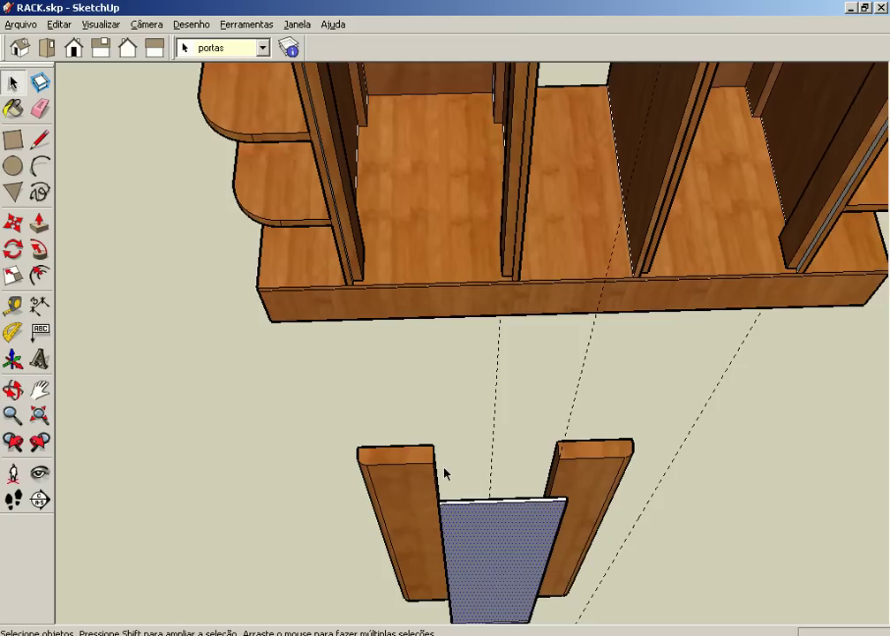
mouse_move(513, 521)
middle_mouse_down()
mouse_move(438, 570)
mouse_move(504, 518)
mouse_move(413, 463)
mouse_move(429, 507)
mouse_move(413, 482)
middle_mouse_up()
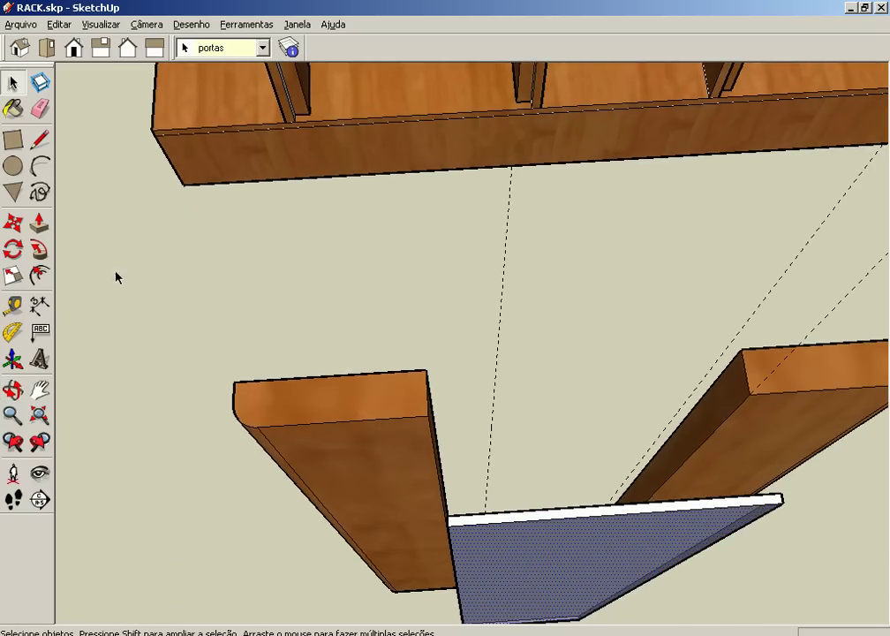
Draw lines across the strip's top end and along the panel top to its midpoint
left_click(39, 140)
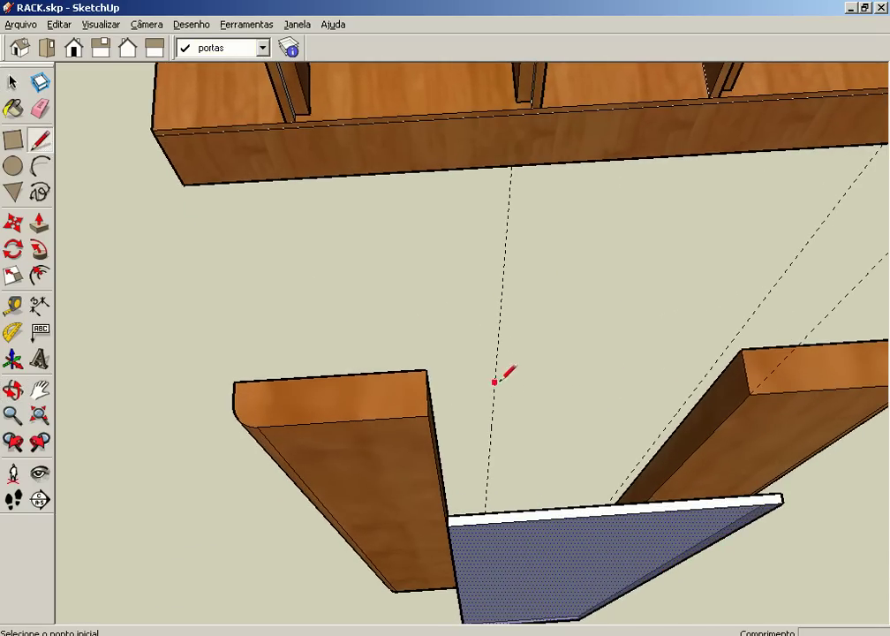
left_click(428, 392)
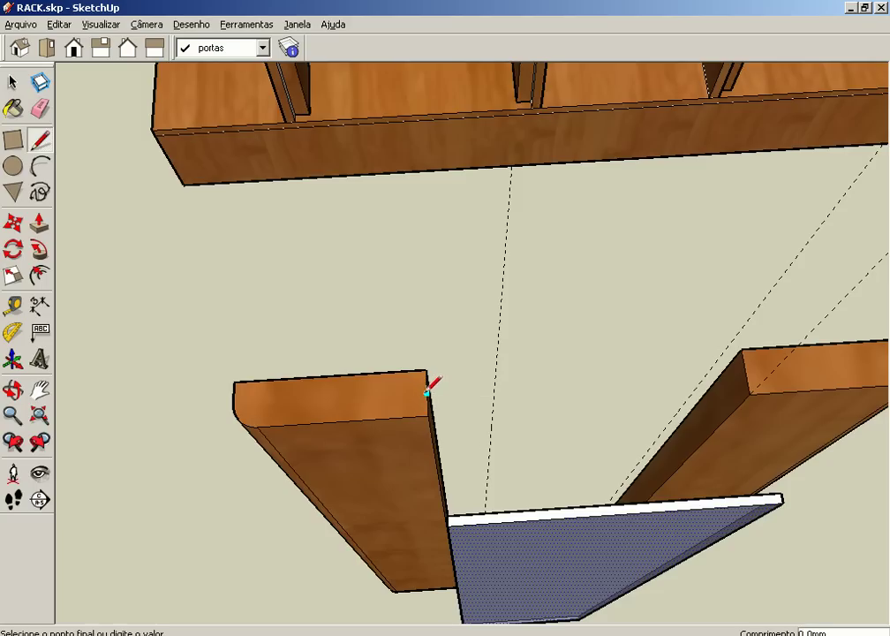
left_click(236, 394)
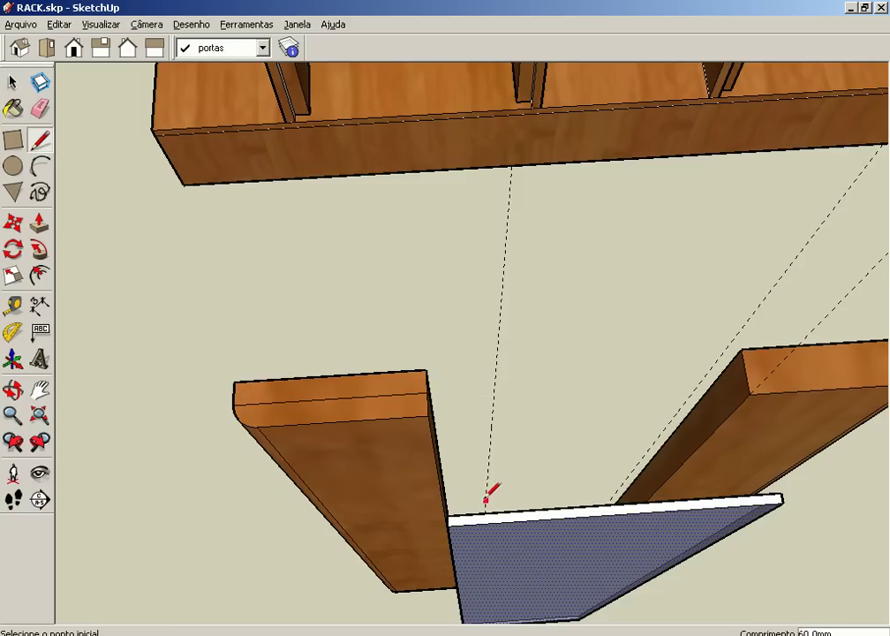
scroll(486, 500, "up", 1)
scroll(477, 505, "up", 2)
scroll(459, 520, "up", 1)
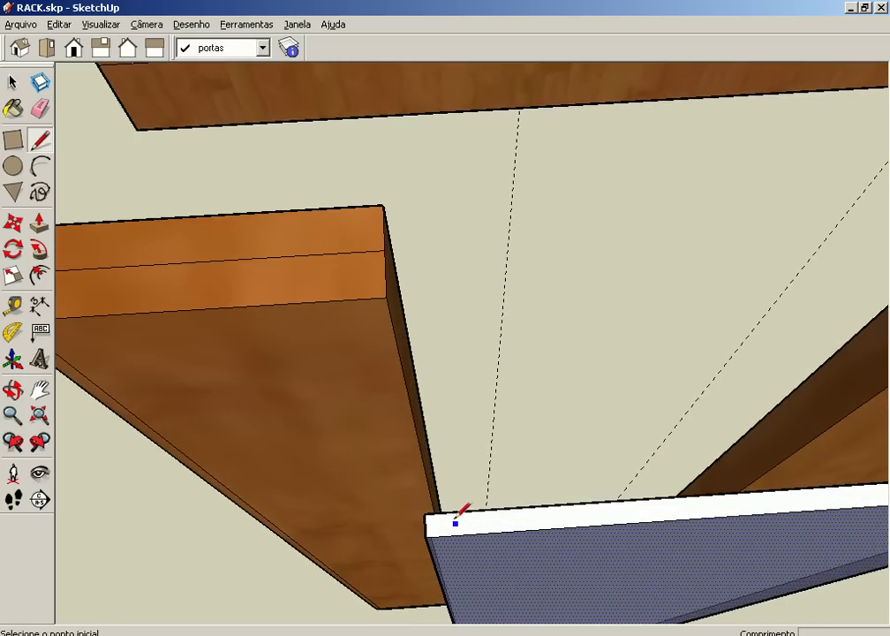
scroll(456, 519, "up", 1)
left_click(409, 527)
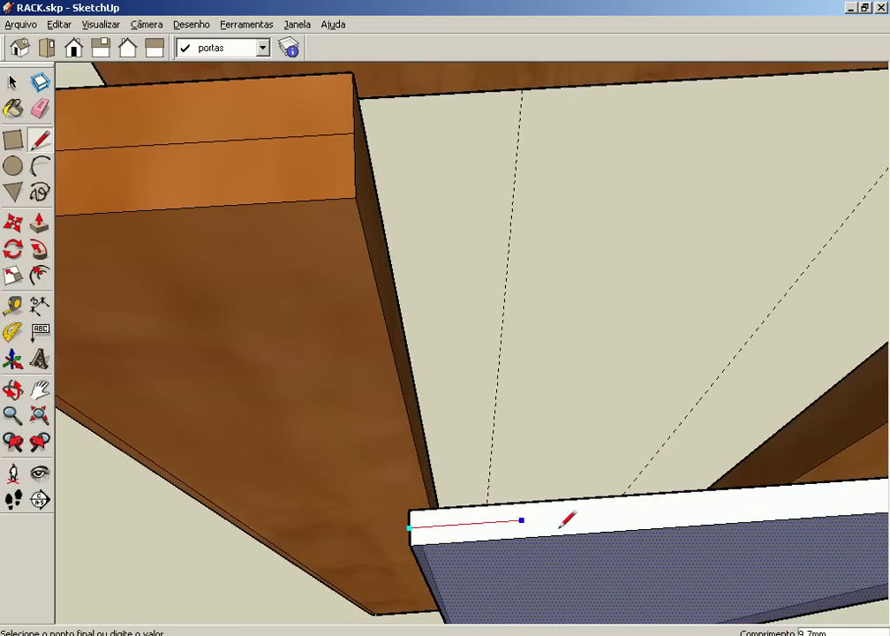
scroll(175, 422, "down", 2)
scroll(174, 444, "down", 1)
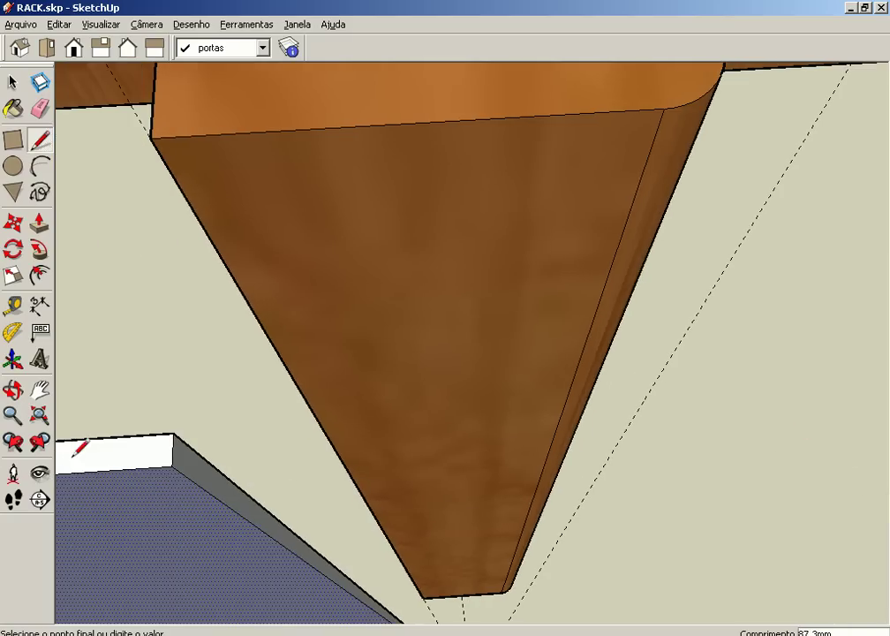
left_click(178, 443)
scroll(168, 445, "down", 2)
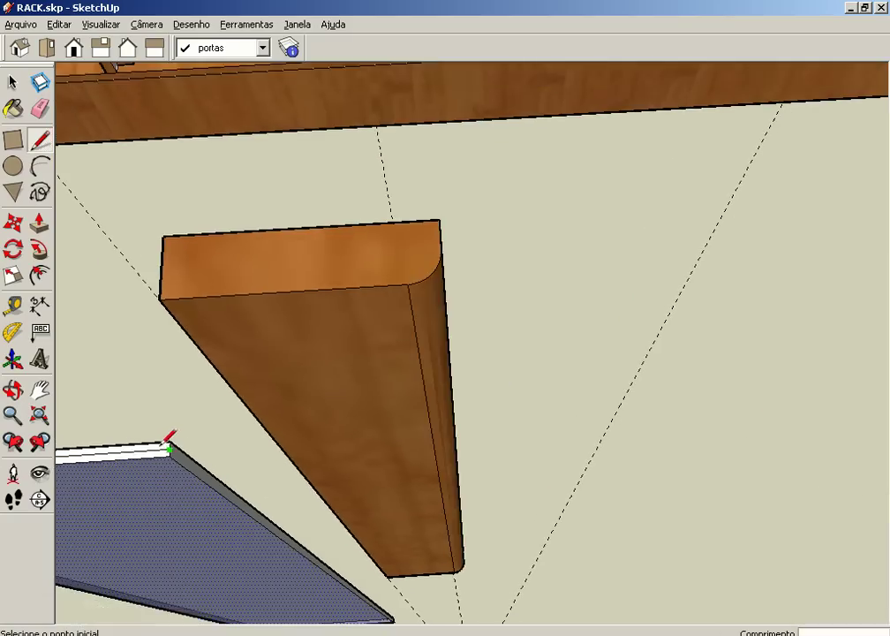
scroll(169, 445, "down", 1)
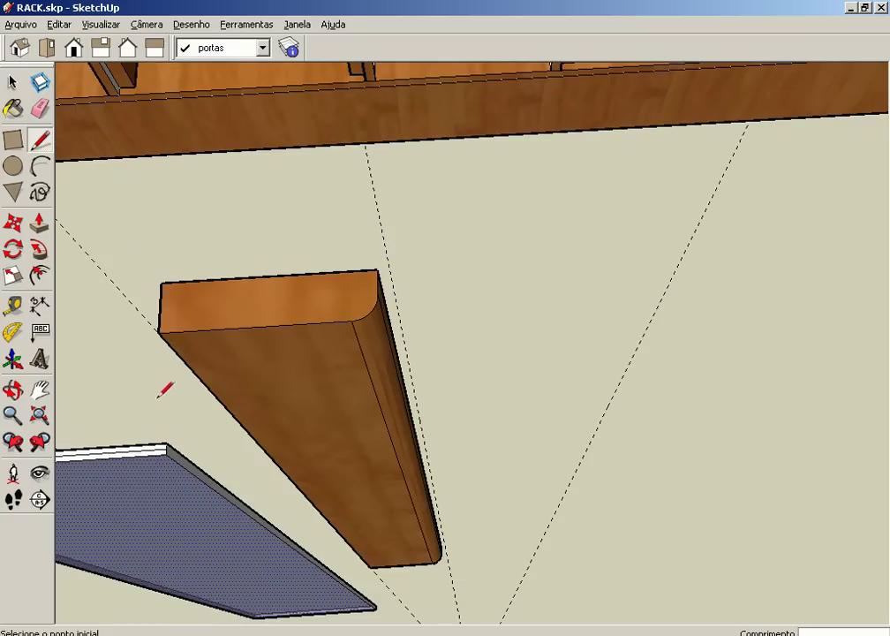
Orbit to the plate corner and select the thin blue glass plate
mouse_move(143, 429)
middle_mouse_down()
mouse_move(405, 393)
mouse_move(359, 381)
middle_mouse_up()
middle_click_drag(303, 399, 512, 429)
scroll(513, 430, "up", 2)
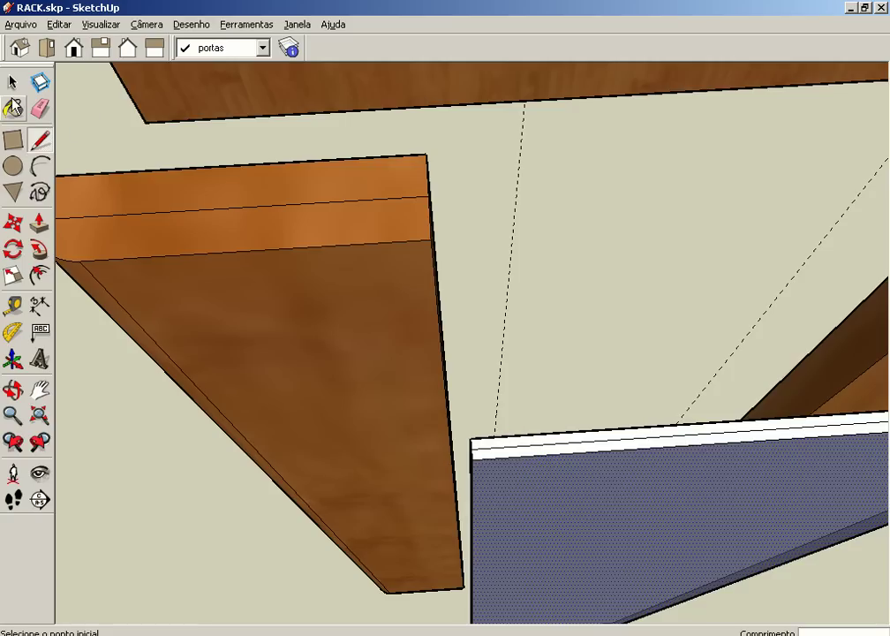
left_click(12, 82)
left_click(583, 506)
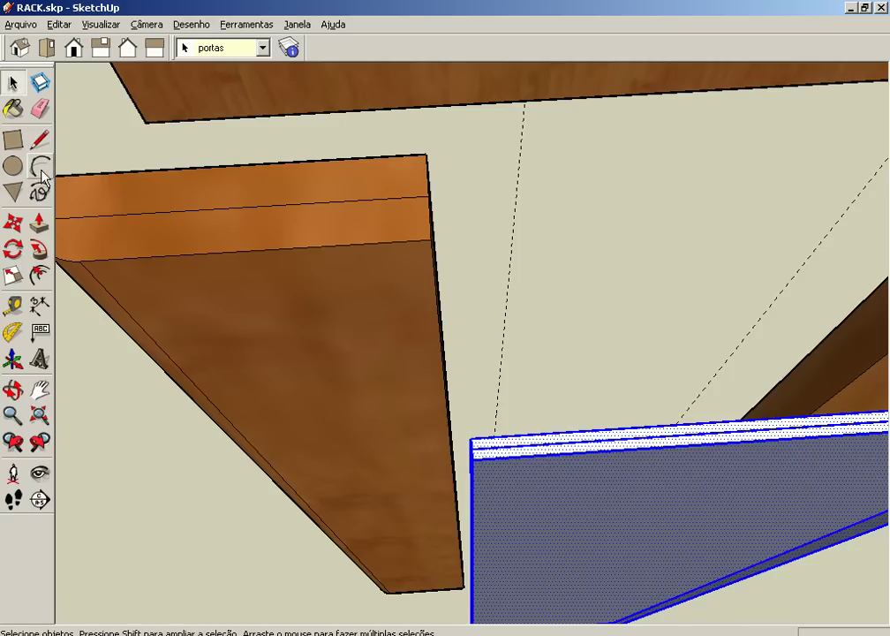
Move the glass plate from its corner to the strip's top corner
left_click(14, 223)
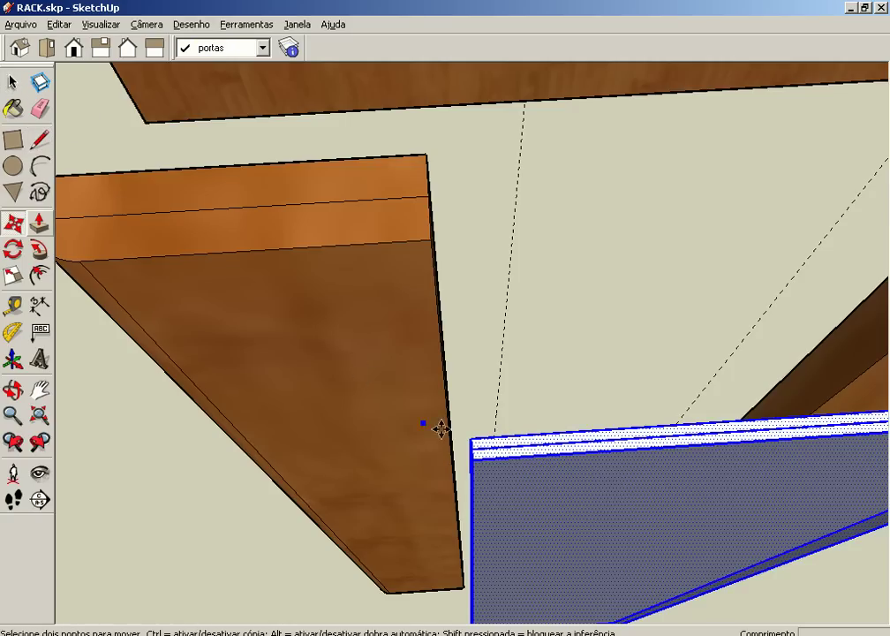
left_click(472, 440)
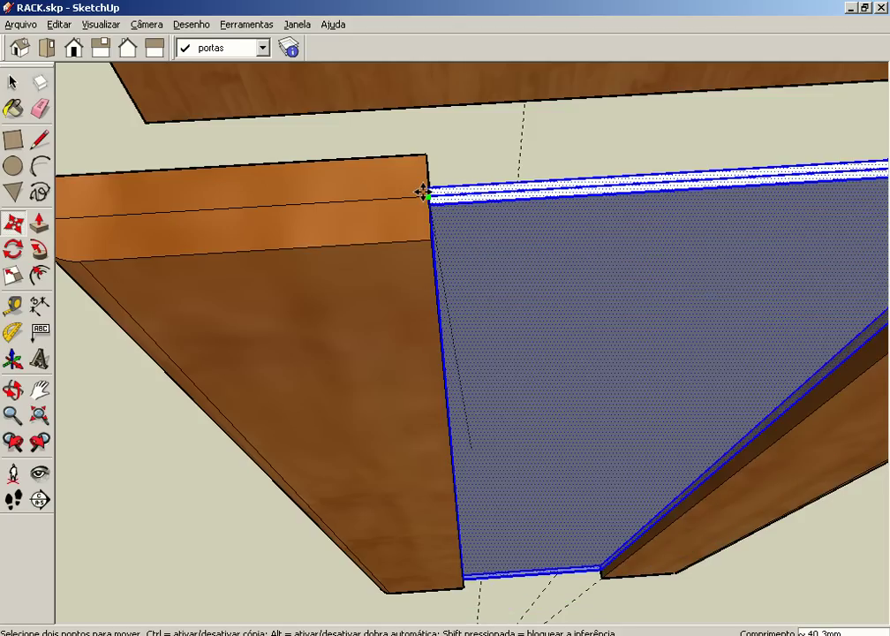
left_click(422, 191)
scroll(520, 300, "down", 2)
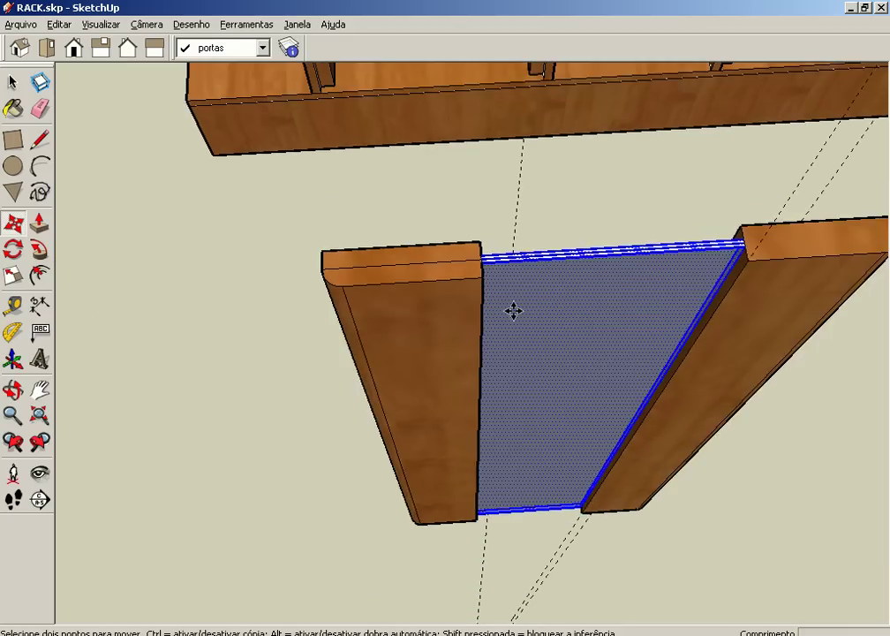
scroll(512, 310, "down", 1)
middle_click_drag(512, 312, 397, 169)
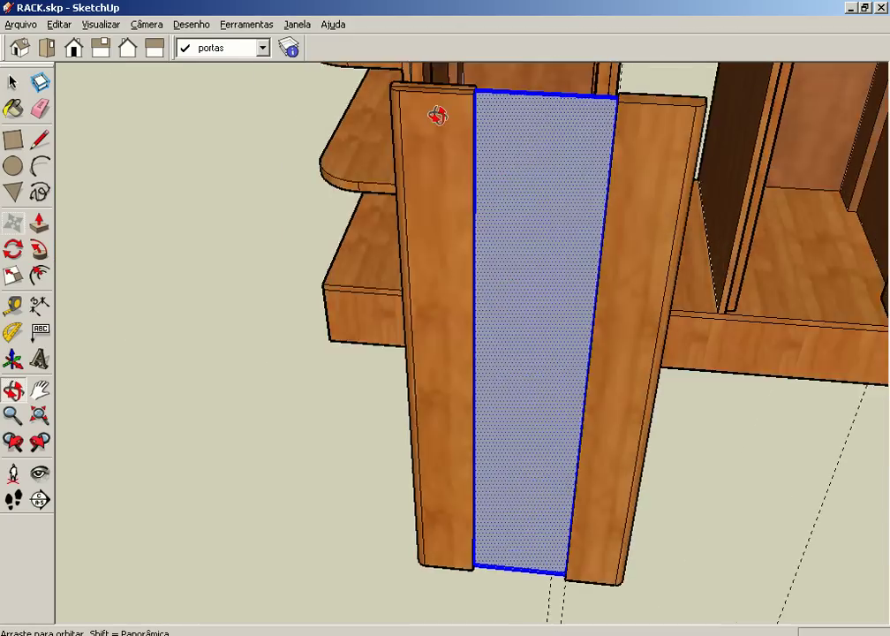
Deselect the panel, inspect the door from below, and undo that move
left_click(12, 82)
left_click(317, 294)
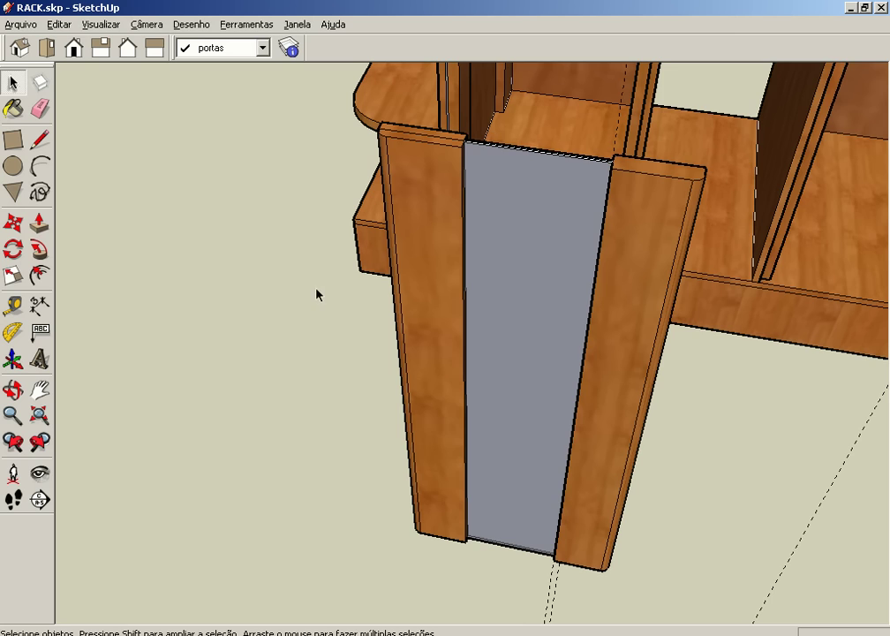
middle_click_drag(475, 369, 541, 250)
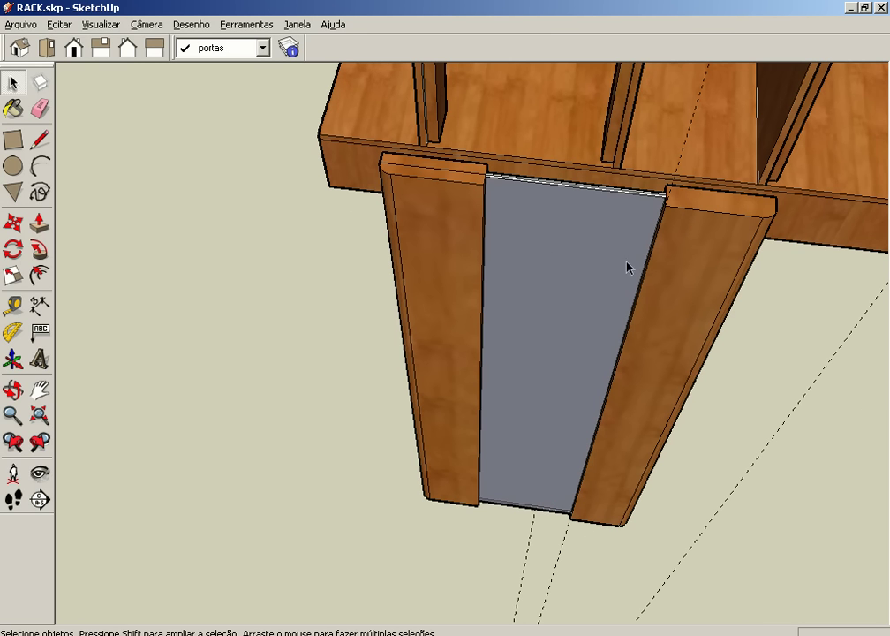
mouse_move(595, 351)
middle_mouse_down()
mouse_move(445, 229)
mouse_move(569, 350)
mouse_move(624, 264)
mouse_move(544, 357)
middle_mouse_up()
key("ctrl+z")
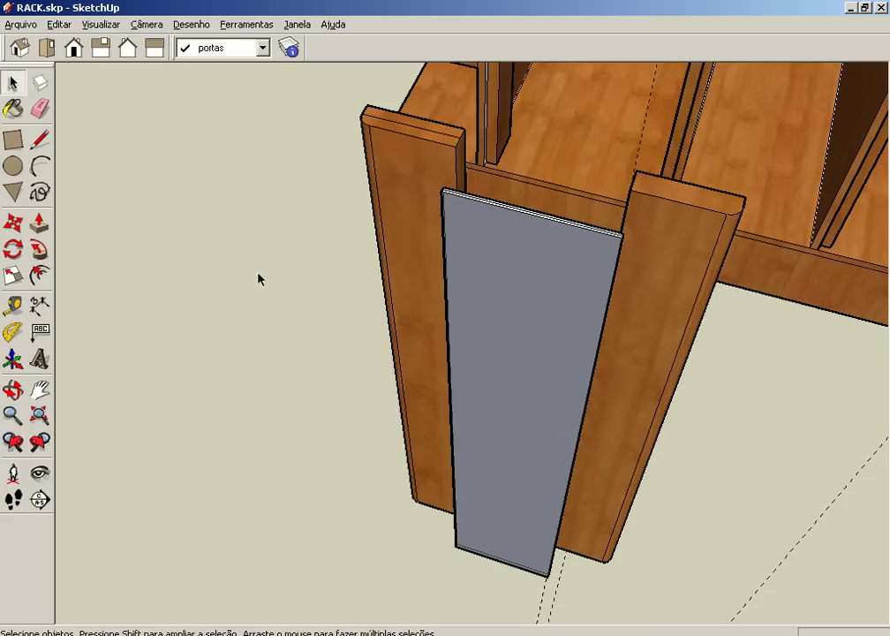
Paint the door panel with Vidro_cinza_translúcido glass
left_click(521, 325)
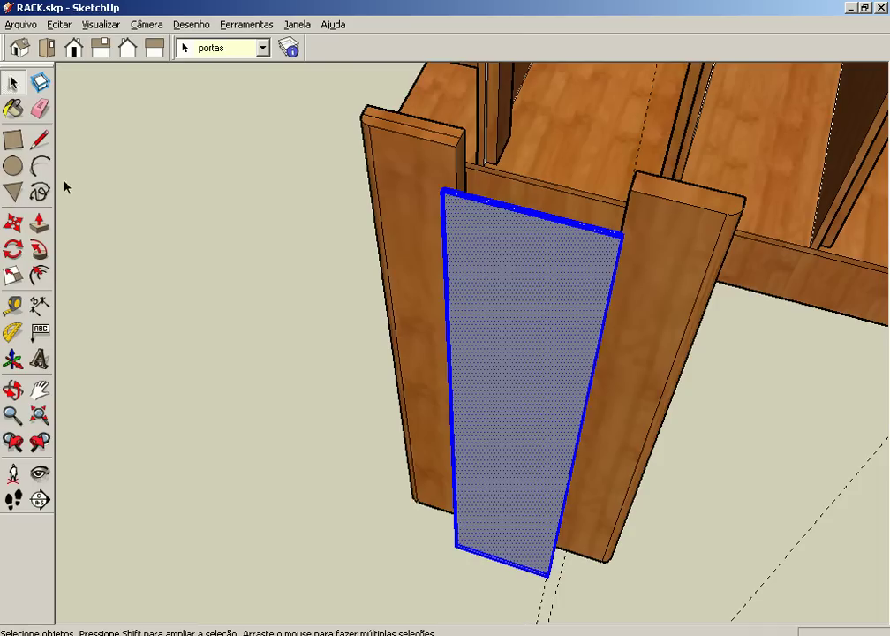
left_click(12, 108)
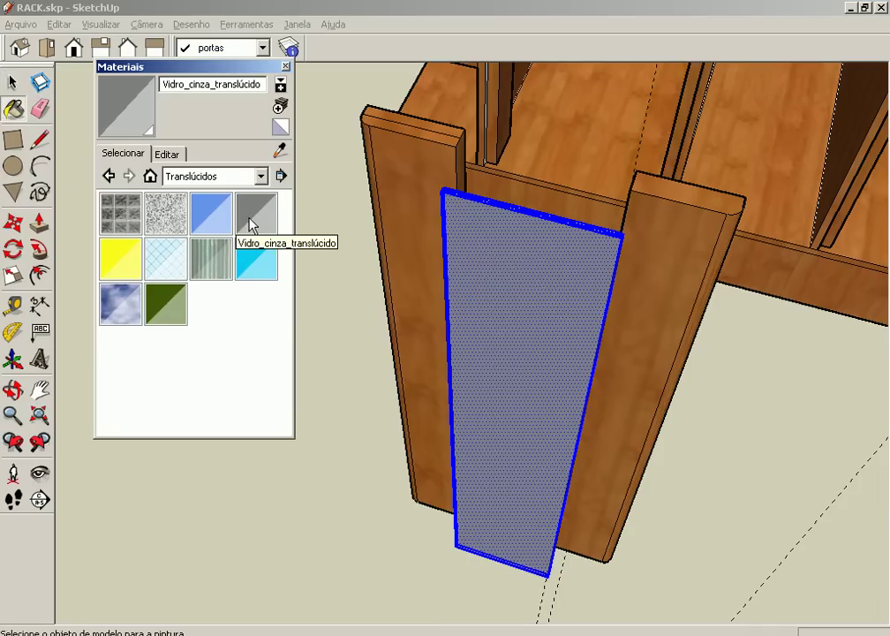
left_click(513, 293)
middle_click_drag(529, 329, 402, 299)
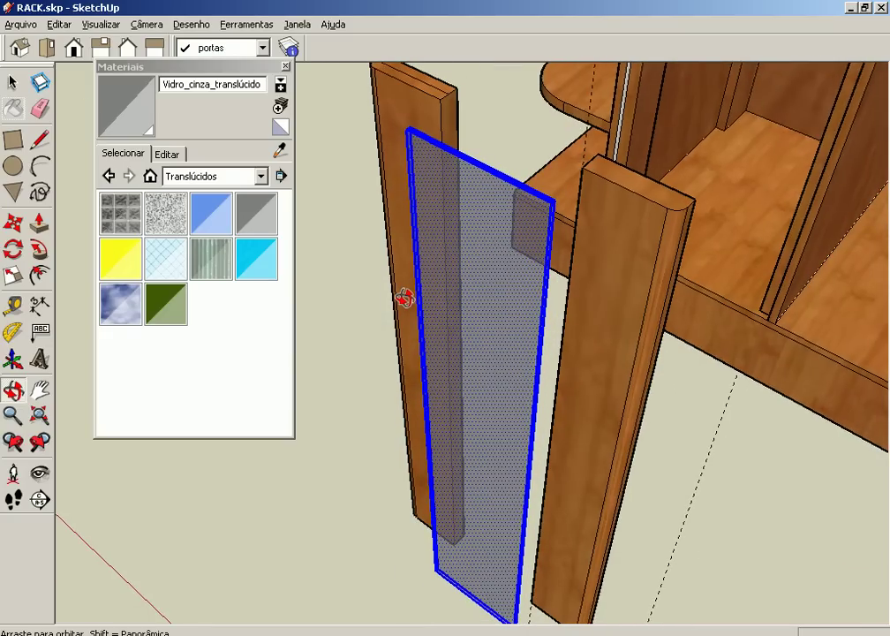
mouse_move(402, 298)
middle_mouse_down()
mouse_move(509, 434)
mouse_move(473, 352)
mouse_move(479, 369)
middle_mouse_up()
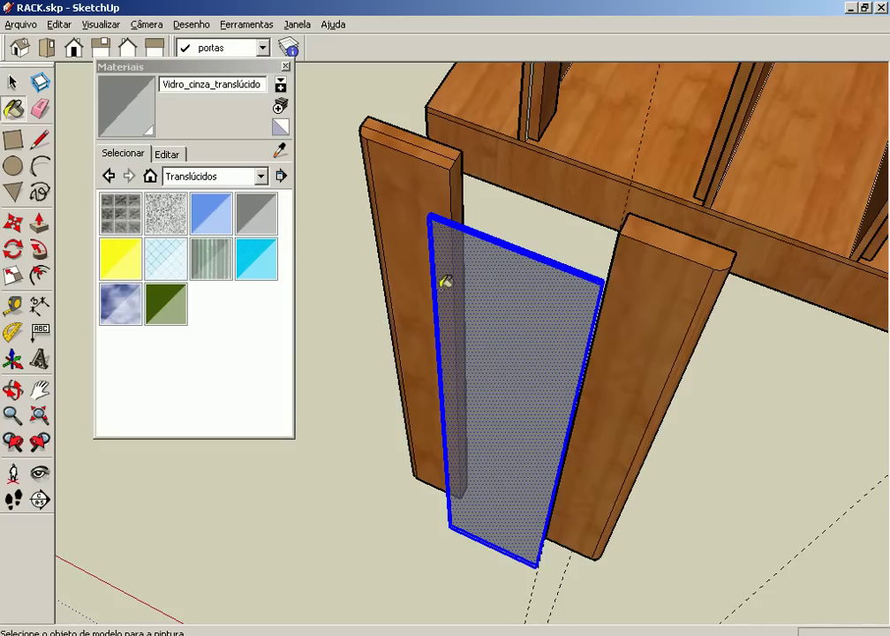
mouse_move(536, 400)
middle_mouse_down()
mouse_move(532, 411)
mouse_move(411, 321)
mouse_move(548, 221)
mouse_move(704, 422)
mouse_move(618, 536)
mouse_move(312, 390)
mouse_move(569, 463)
mouse_move(564, 513)
mouse_move(532, 505)
mouse_move(483, 520)
middle_mouse_up()
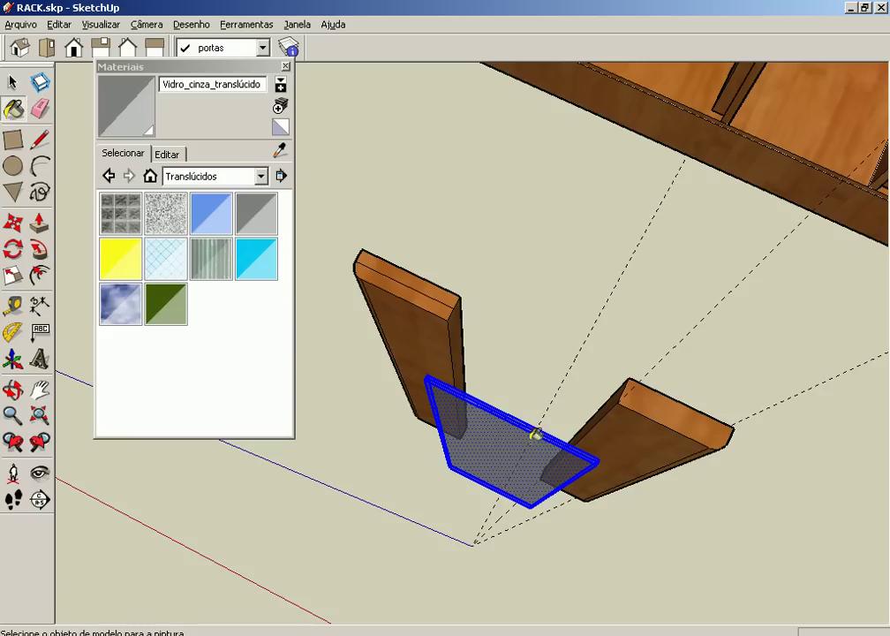
mouse_move(497, 444)
middle_mouse_down()
mouse_move(496, 457)
mouse_move(560, 351)
mouse_move(541, 457)
mouse_move(548, 454)
middle_mouse_up()
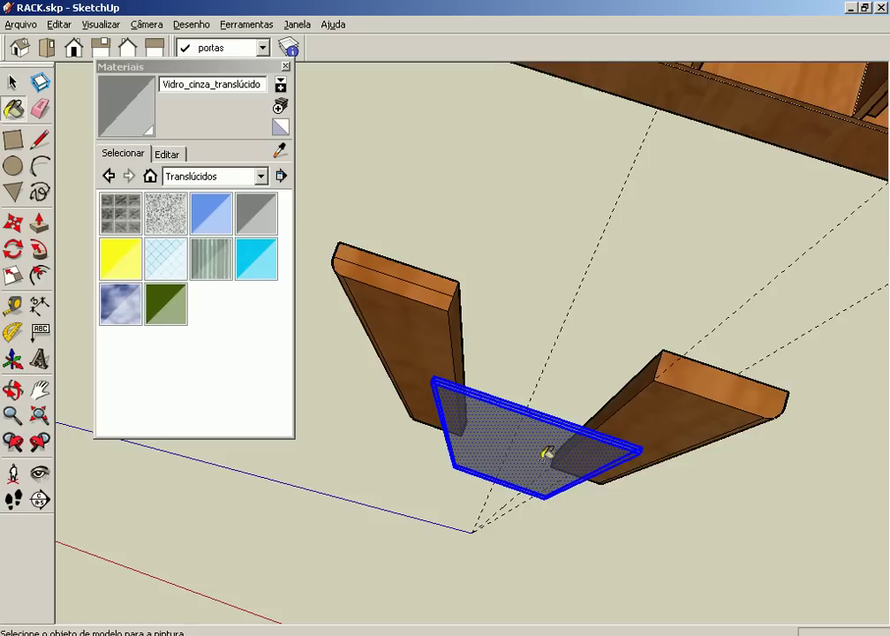
scroll(508, 394, "up", 2)
scroll(468, 362, "up", 1)
Move the glass panel up into the gap between the wood strips
left_click(12, 82)
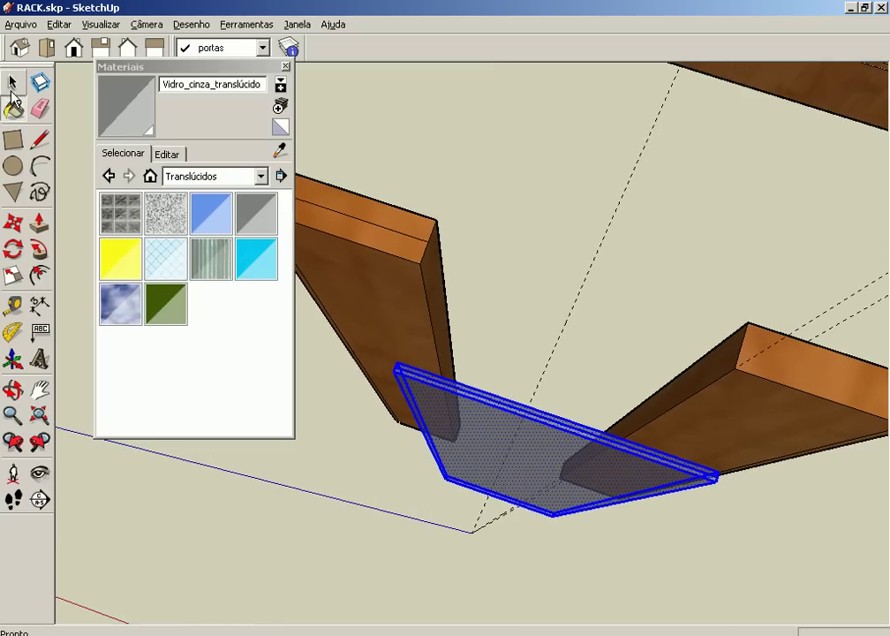
left_click(11, 219)
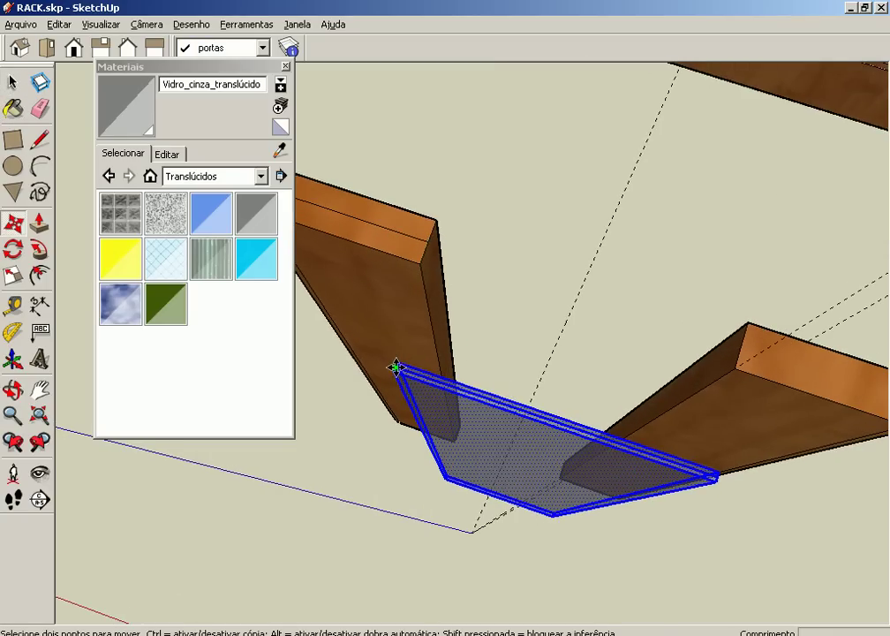
scroll(396, 366, "up", 2)
scroll(402, 367, "up", 2)
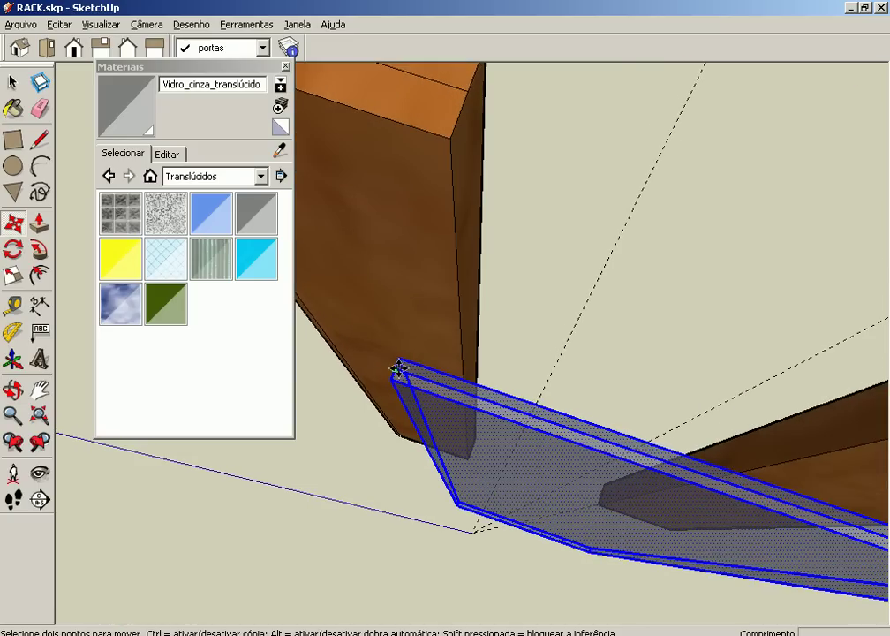
left_click(398, 369)
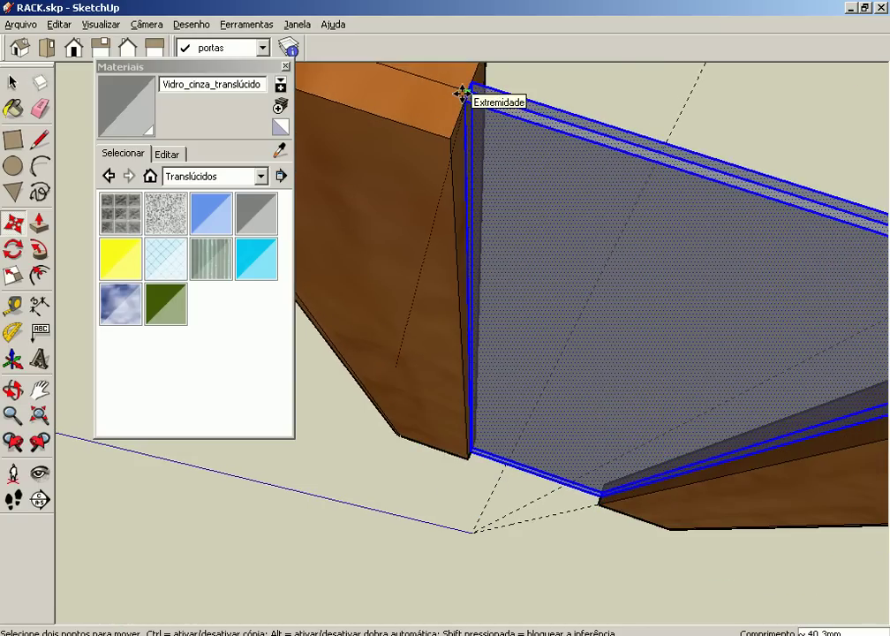
scroll(459, 176, "down", 2)
scroll(450, 186, "down", 2)
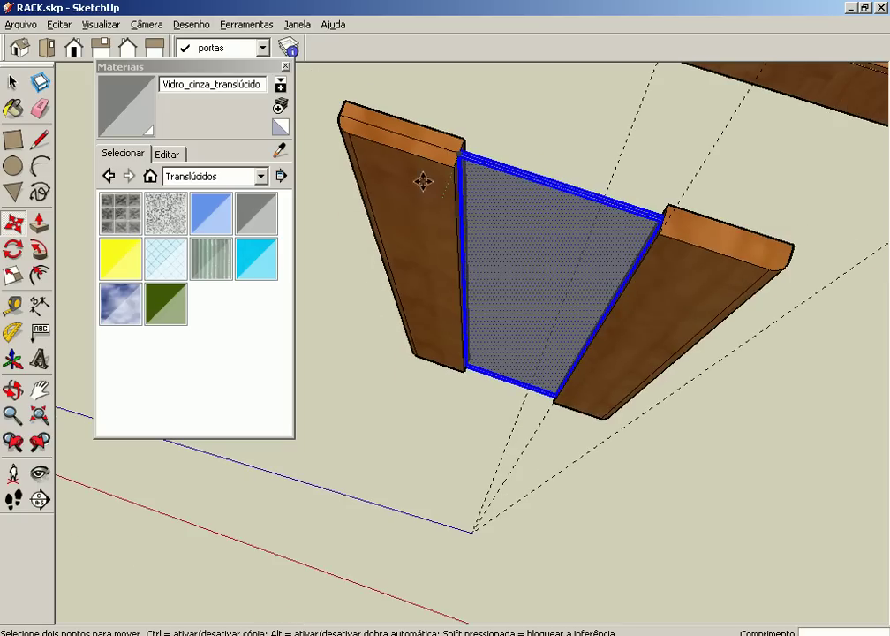
left_click(11, 84)
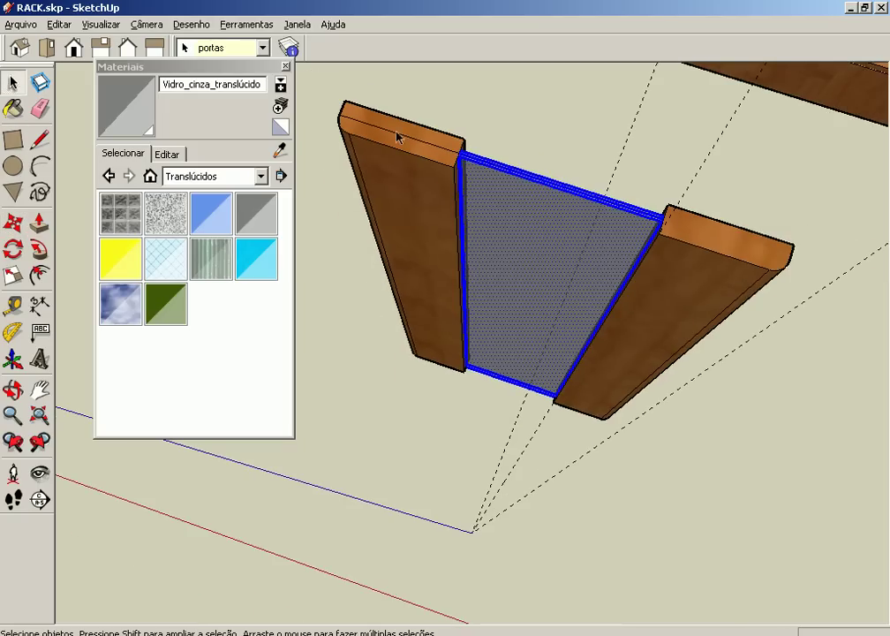
left_click(40, 108)
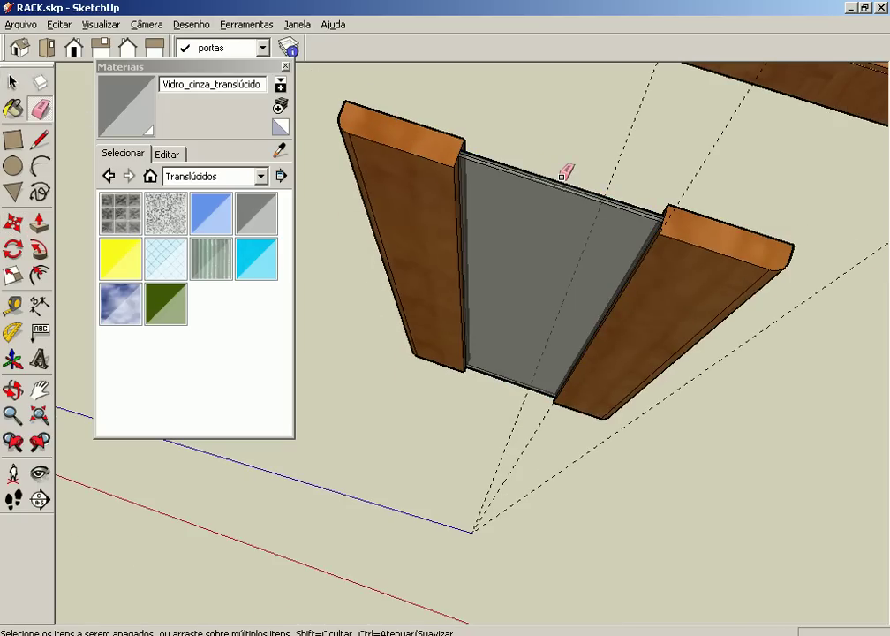
scroll(559, 176, "up", 2)
scroll(552, 175, "up", 2)
scroll(546, 174, "up", 2)
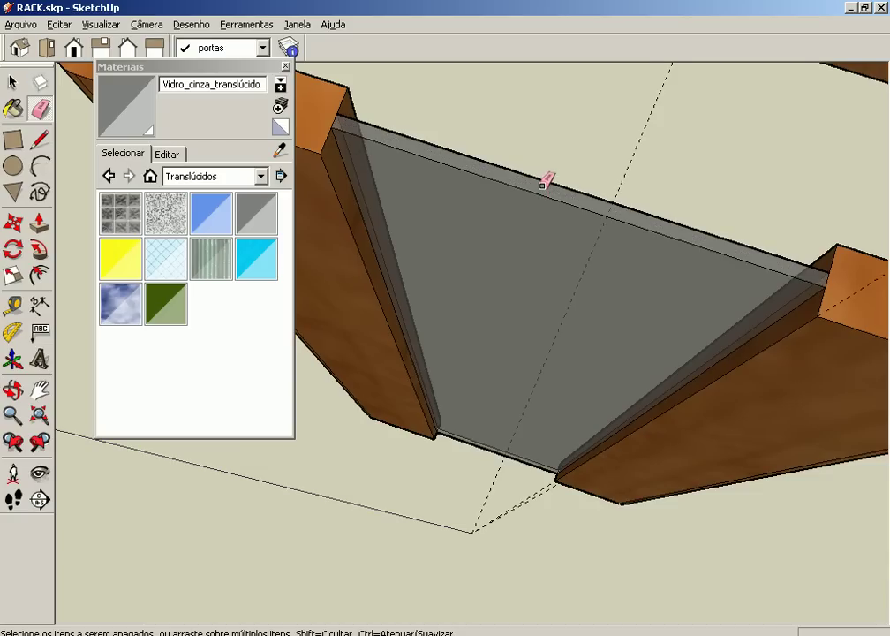
scroll(546, 181, "down", 3)
mouse_move(528, 229)
middle_mouse_down()
mouse_move(589, 89)
mouse_move(586, 239)
mouse_move(639, 173)
mouse_move(576, 119)
middle_mouse_up()
key("e")
scroll(561, 155, "down", 1)
scroll(561, 154, "down", 2)
mouse_move(562, 159)
middle_mouse_down()
mouse_move(546, 40)
mouse_move(524, 181)
mouse_move(376, 125)
mouse_move(462, 125)
mouse_move(446, 139)
mouse_move(450, 323)
middle_mouse_up()
scroll(446, 138, "up", 1)
scroll(457, 149, "down", 2)
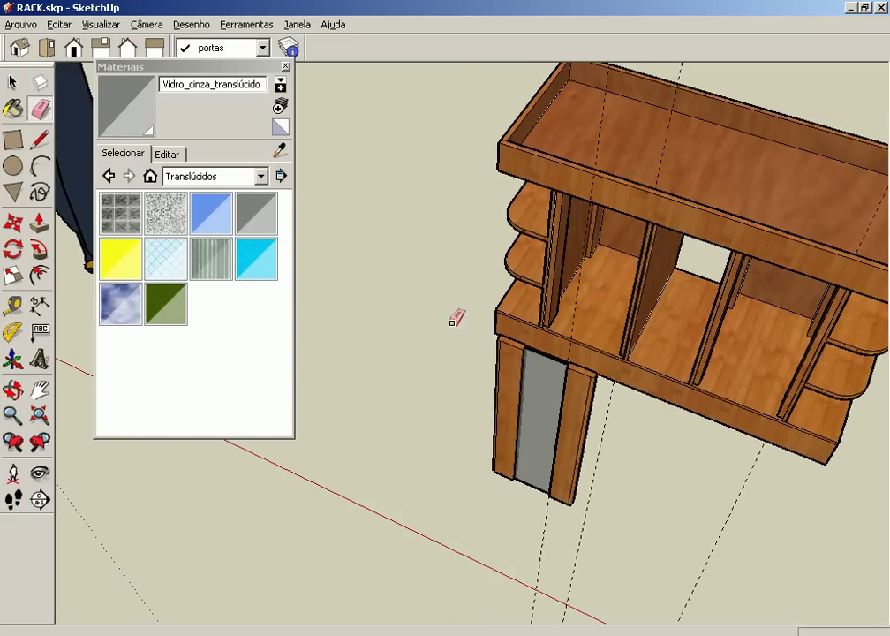
mouse_move(451, 378)
middle_mouse_down()
mouse_move(550, 351)
mouse_move(563, 442)
mouse_move(588, 451)
mouse_move(639, 267)
mouse_move(612, 351)
mouse_move(661, 392)
mouse_move(650, 405)
mouse_move(666, 416)
mouse_move(653, 423)
mouse_move(703, 252)
mouse_move(717, 252)
middle_mouse_up()
scroll(597, 276, "up", 2)
scroll(597, 276, "up", 1)
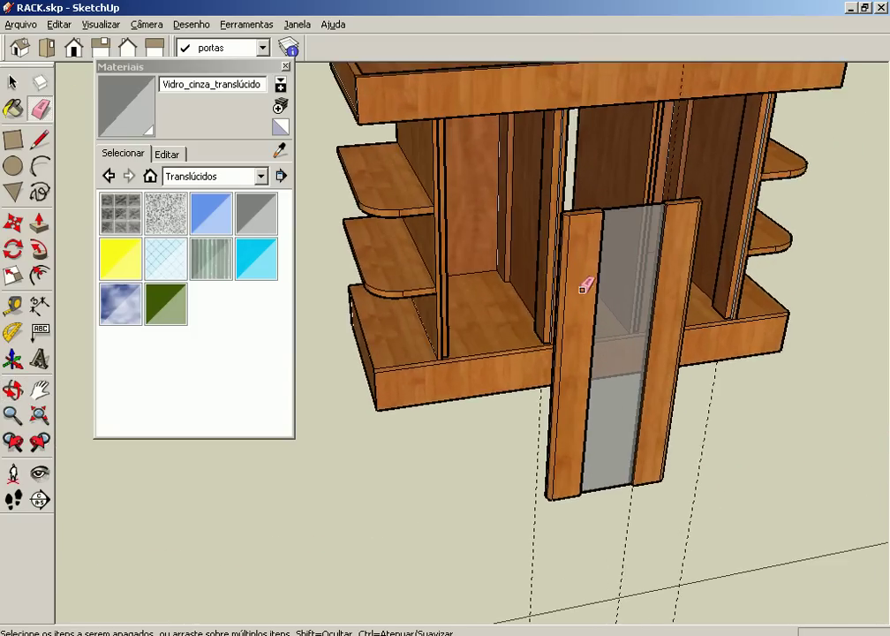
scroll(565, 264, "up", 2)
mouse_move(461, 219)
middle_mouse_down()
mouse_move(465, 240)
mouse_move(641, 228)
mouse_move(620, 203)
mouse_move(671, 234)
mouse_move(683, 254)
mouse_move(671, 312)
mouse_move(646, 261)
middle_mouse_up()
scroll(572, 291, "up", 3)
mouse_move(506, 327)
middle_mouse_down()
mouse_move(536, 278)
mouse_move(633, 245)
mouse_move(588, 244)
mouse_move(592, 308)
mouse_move(555, 379)
mouse_move(618, 323)
mouse_move(572, 368)
mouse_move(528, 391)
mouse_move(578, 366)
mouse_move(586, 309)
mouse_move(494, 218)
mouse_move(627, 258)
mouse_move(614, 302)
mouse_move(618, 325)
mouse_move(574, 294)
middle_mouse_up()
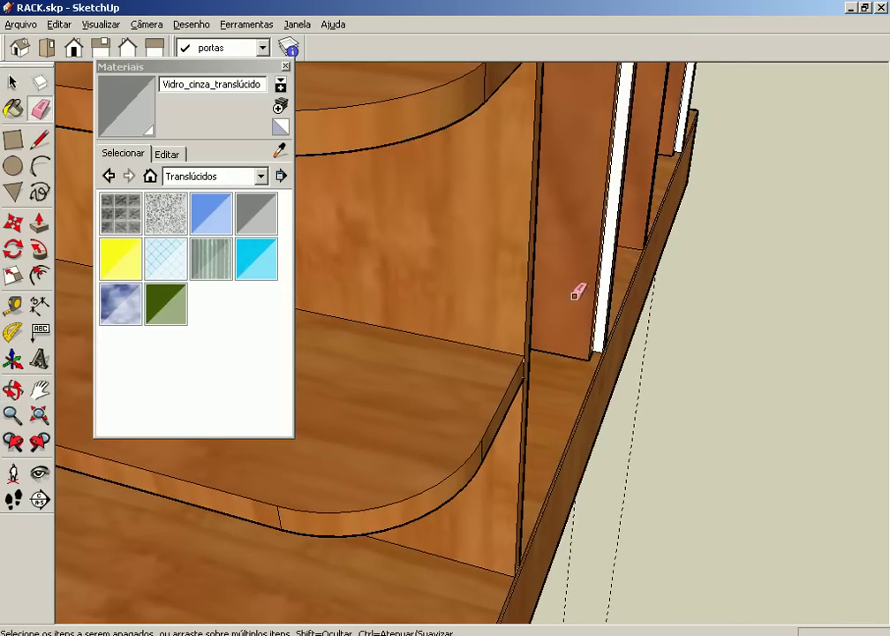
mouse_move(544, 262)
middle_mouse_down()
mouse_move(532, 296)
mouse_move(576, 241)
mouse_move(566, 182)
mouse_move(596, 243)
mouse_move(572, 213)
middle_mouse_up()
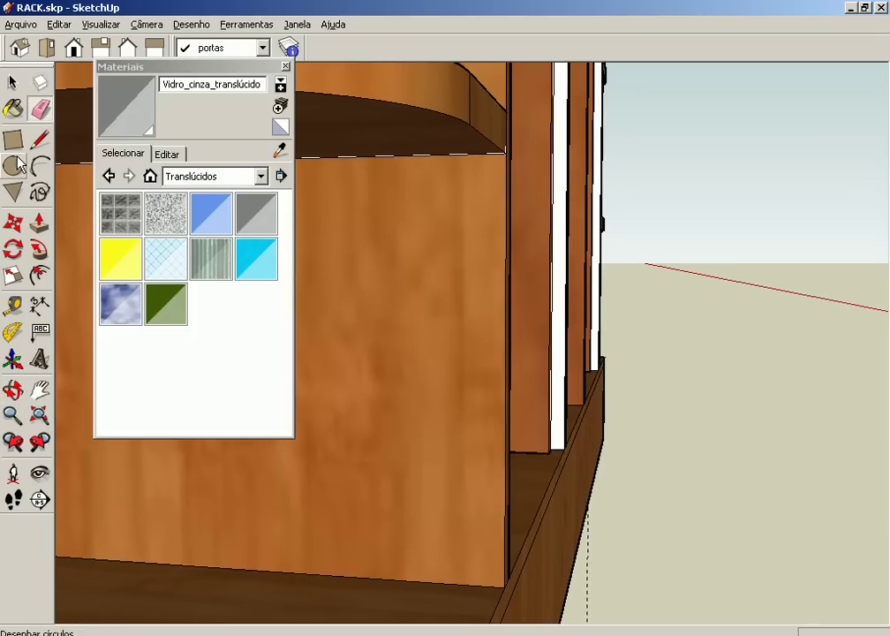
Measure the roughly 10 mm gap at the rack's base beside the front opening with the Tape Measure, leaving a guide line
left_click(15, 305)
mouse_move(470, 392)
middle_mouse_down()
mouse_move(562, 396)
mouse_move(555, 403)
mouse_move(566, 477)
mouse_move(533, 466)
middle_mouse_up()
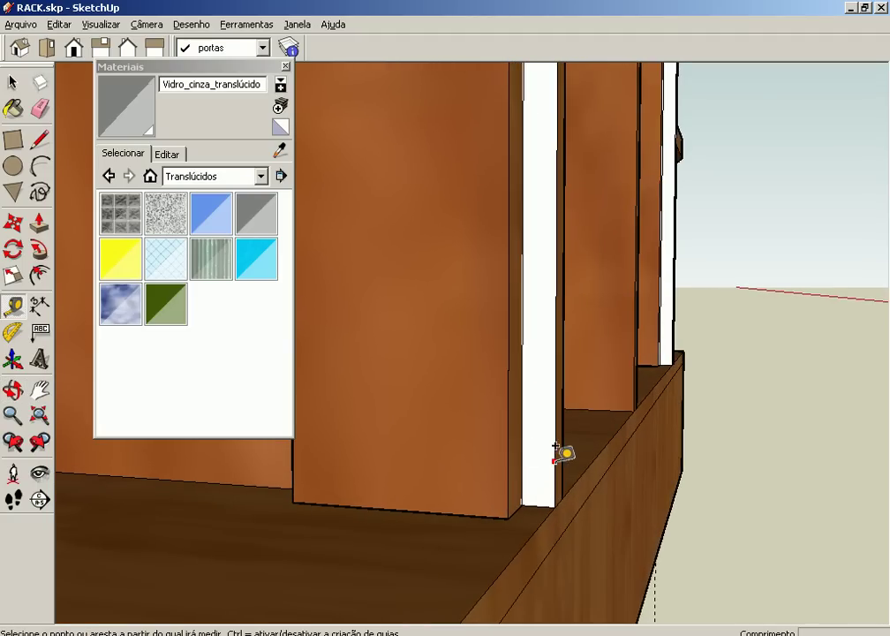
left_click(556, 447)
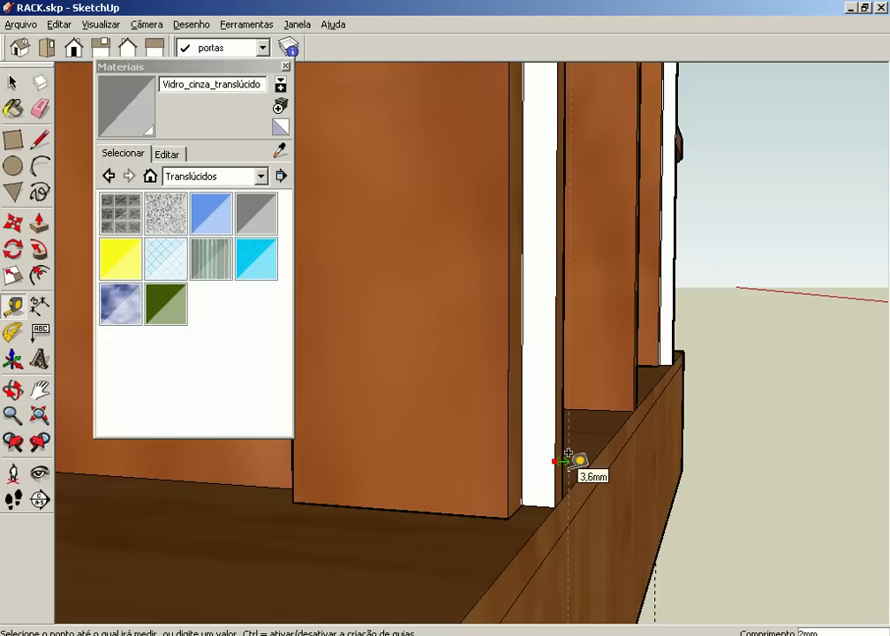
left_click(569, 454)
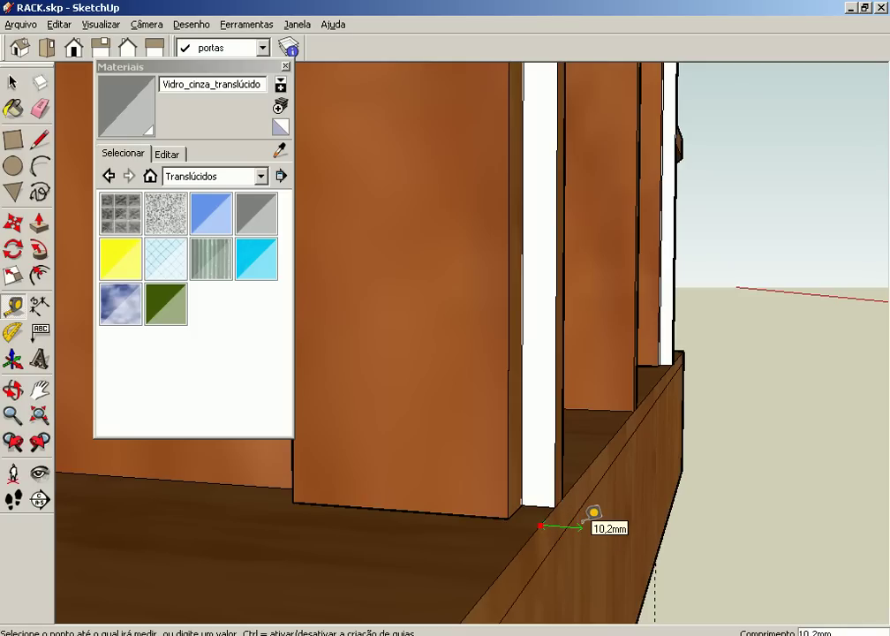
left_click(582, 521)
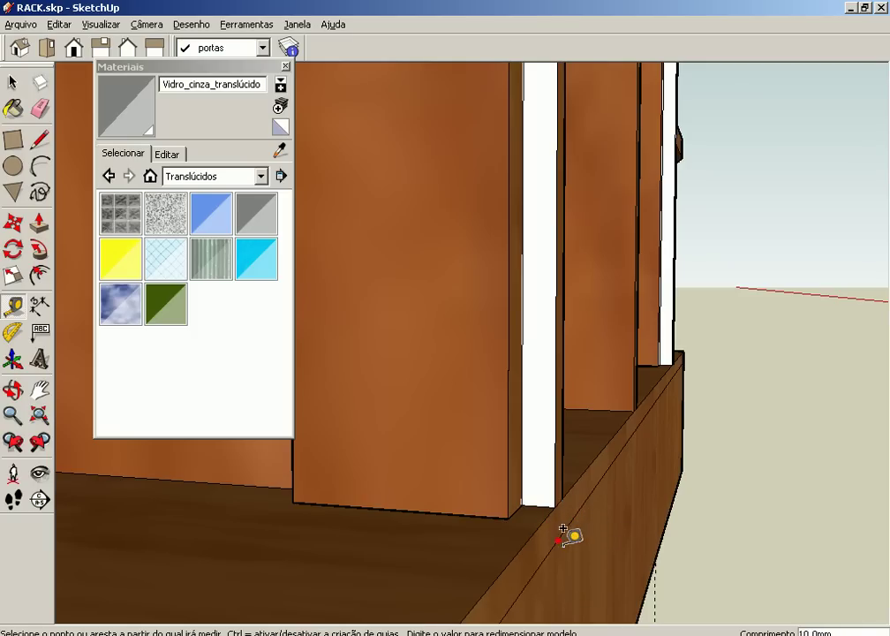
middle_click_drag(567, 534, 599, 534)
left_click(576, 530)
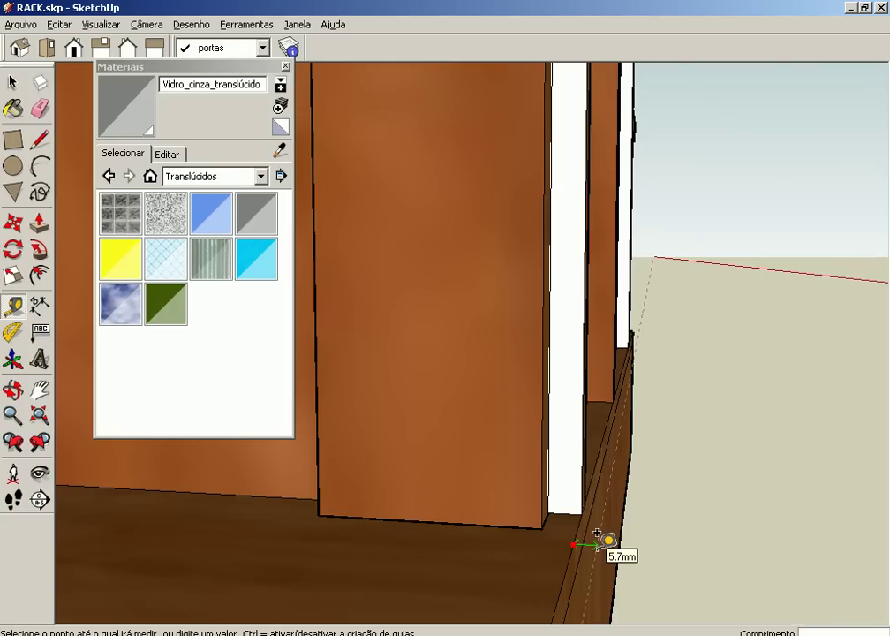
type("2")
left_click(597, 534)
mouse_move(604, 540)
middle_mouse_down()
mouse_move(626, 512)
mouse_move(604, 515)
mouse_move(606, 488)
mouse_move(620, 506)
mouse_move(605, 516)
mouse_move(618, 522)
mouse_move(572, 519)
mouse_move(566, 484)
middle_mouse_up()
Zoom to the whole rack and select the glass door component
scroll(621, 509, "up", 3)
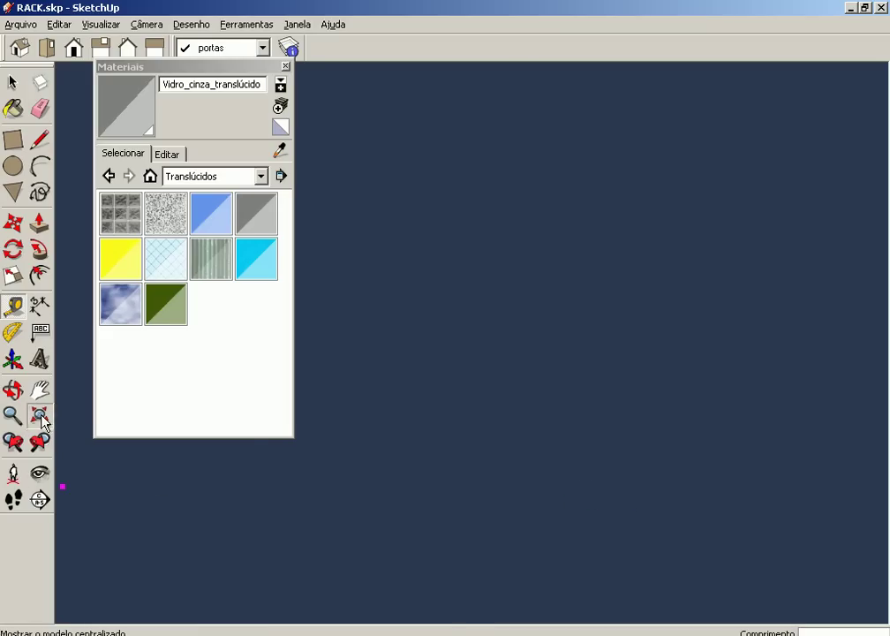
left_click(35, 443)
middle_click_drag(576, 479, 353, 482)
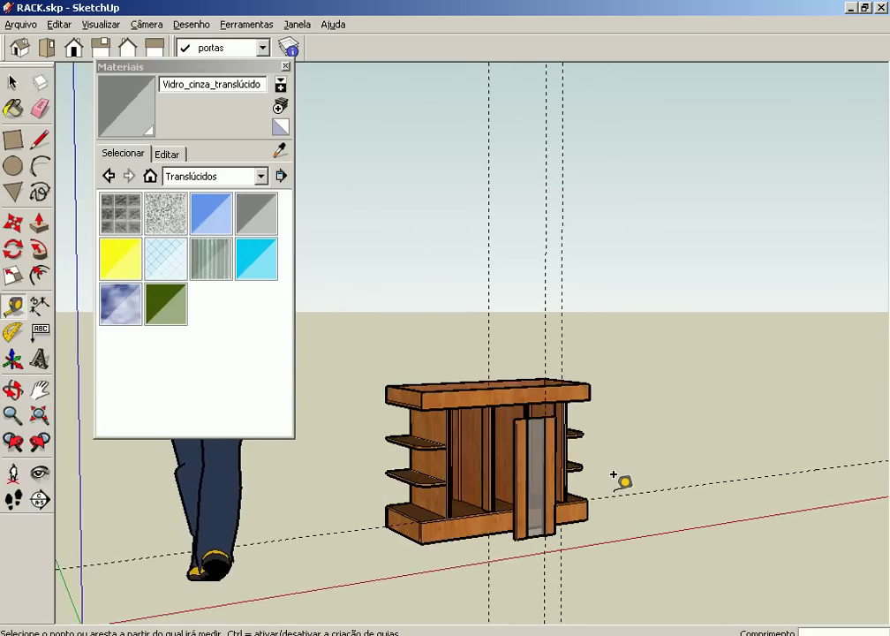
scroll(600, 491, "up", 2)
middle_click_drag(601, 490, 612, 538)
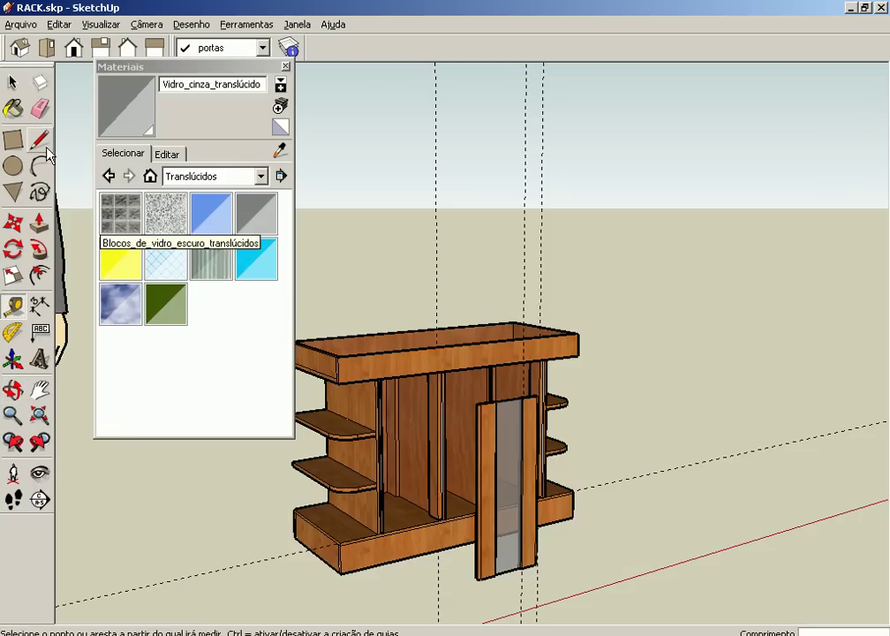
left_click(13, 88)
left_click(491, 460)
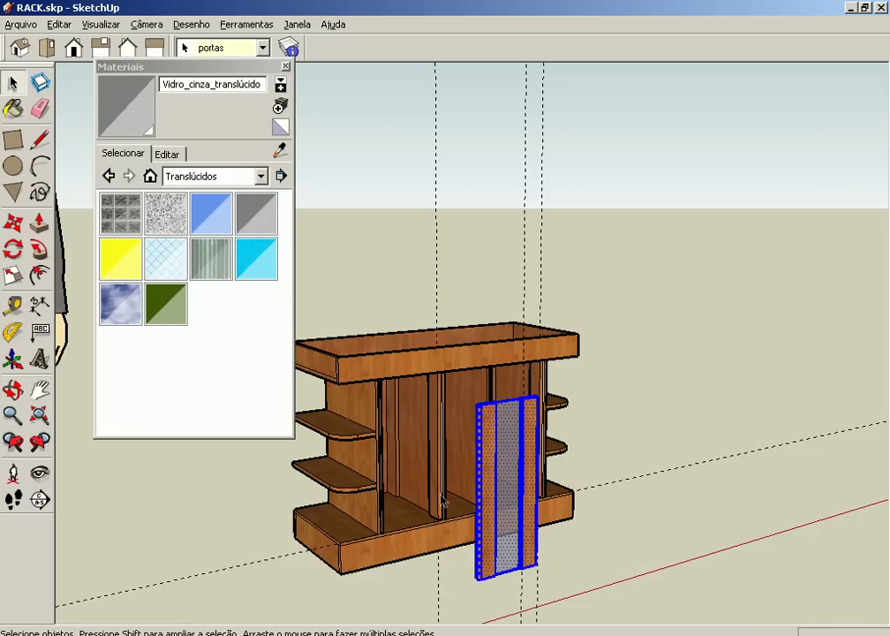
mouse_move(440, 517)
middle_mouse_down()
mouse_move(535, 450)
mouse_move(503, 437)
middle_mouse_up()
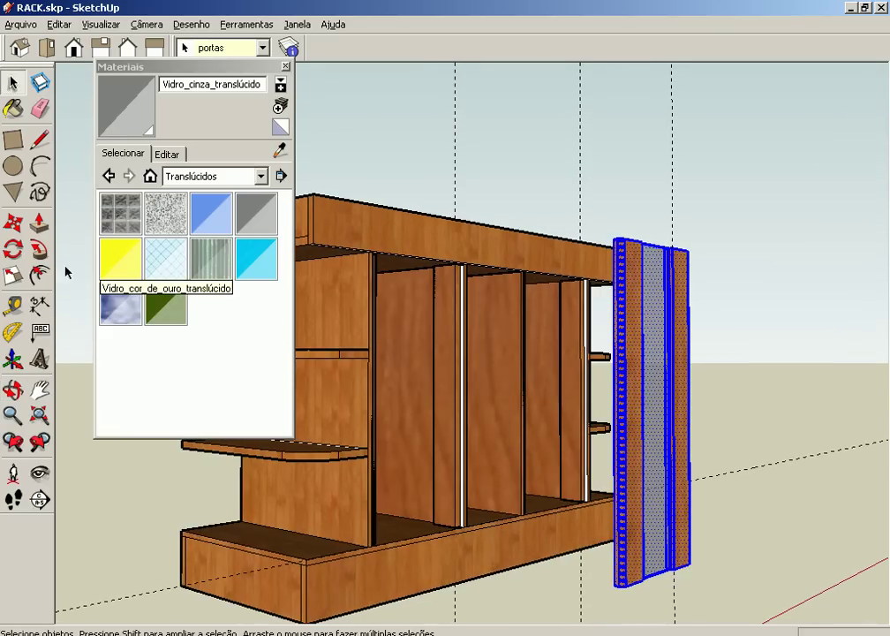
Begin moving the door from its bottom corner, viewing the rack's front openings from a low angle
left_click(17, 222)
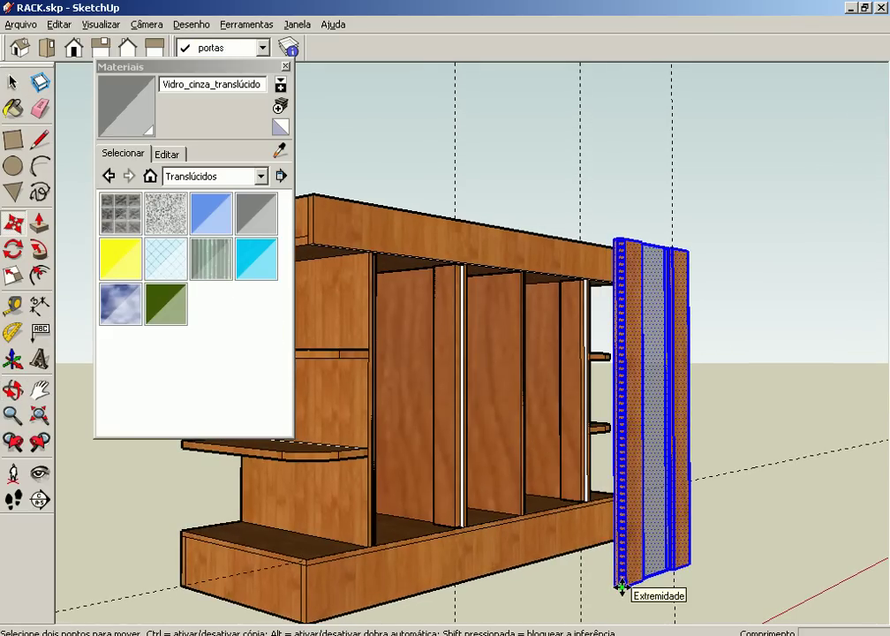
scroll(582, 575, "up", 1)
scroll(616, 586, "up", 1)
scroll(591, 572, "up", 1)
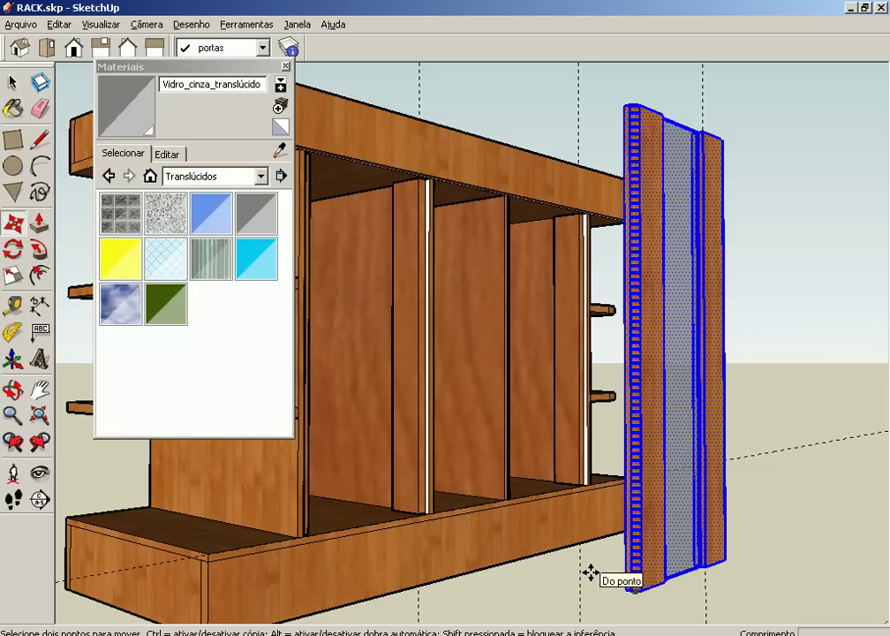
left_click(623, 592)
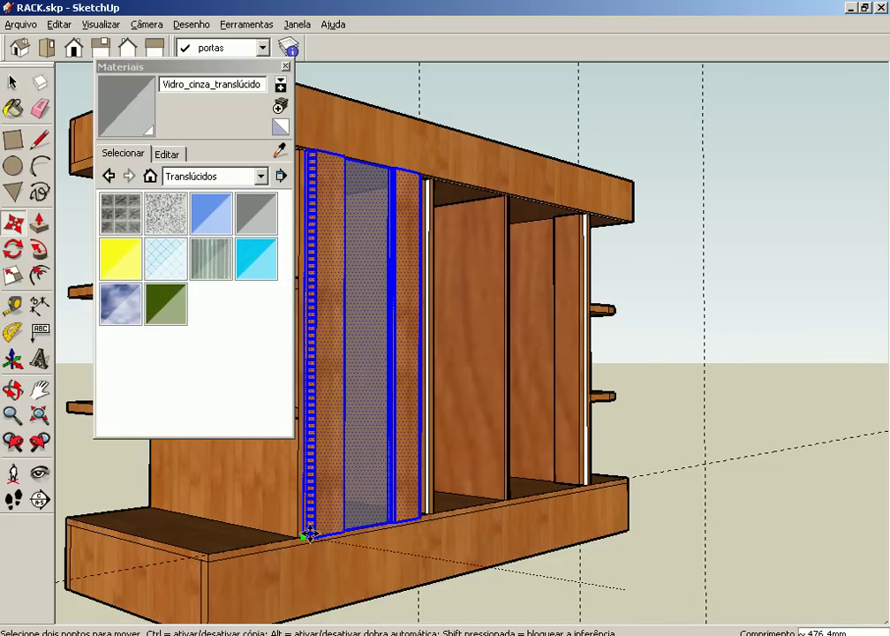
middle_click_drag(309, 534, 499, 572)
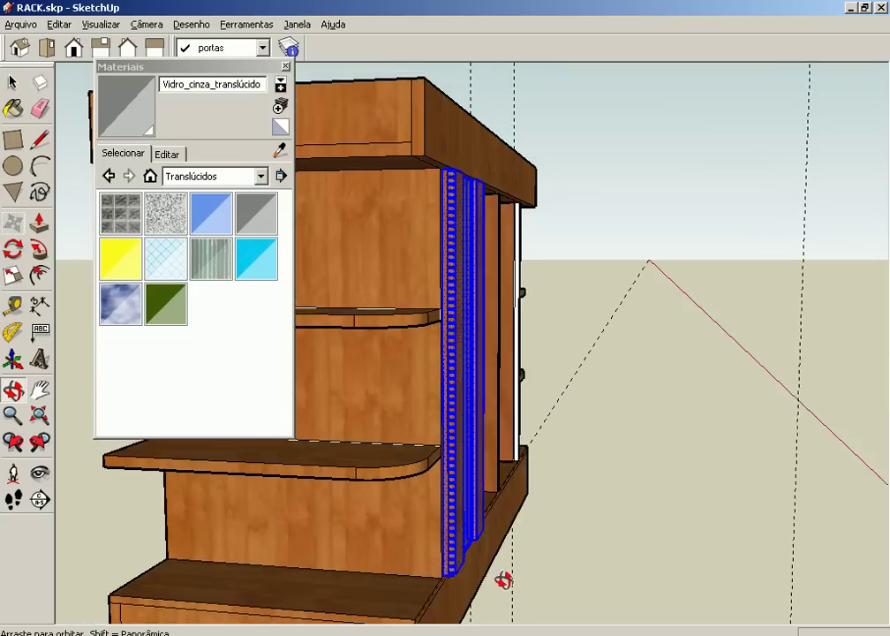
scroll(479, 564, "up", 2)
scroll(390, 570, "up", 2)
scroll(375, 583, "up", 1)
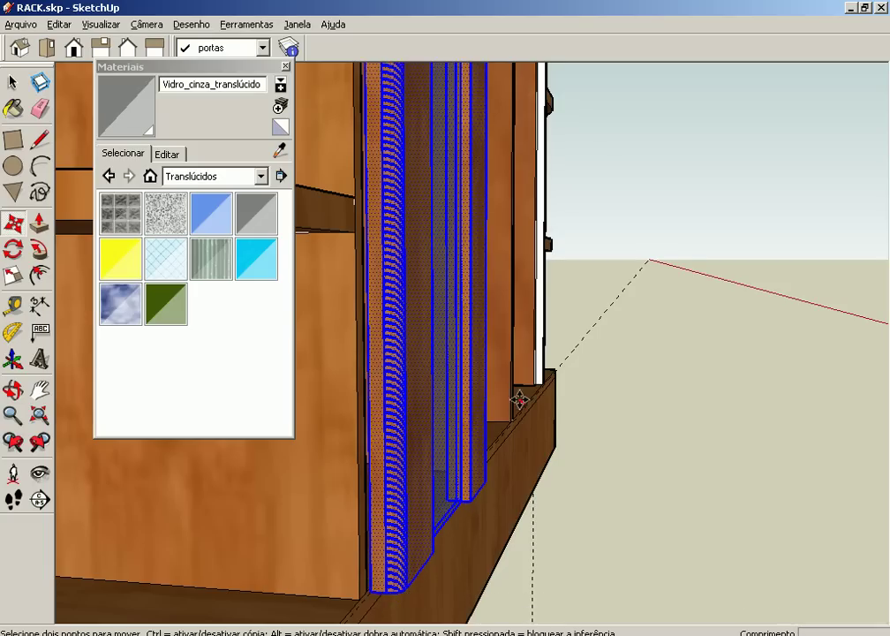
scroll(521, 399, "down", 3)
middle_click_drag(528, 398, 222, 554)
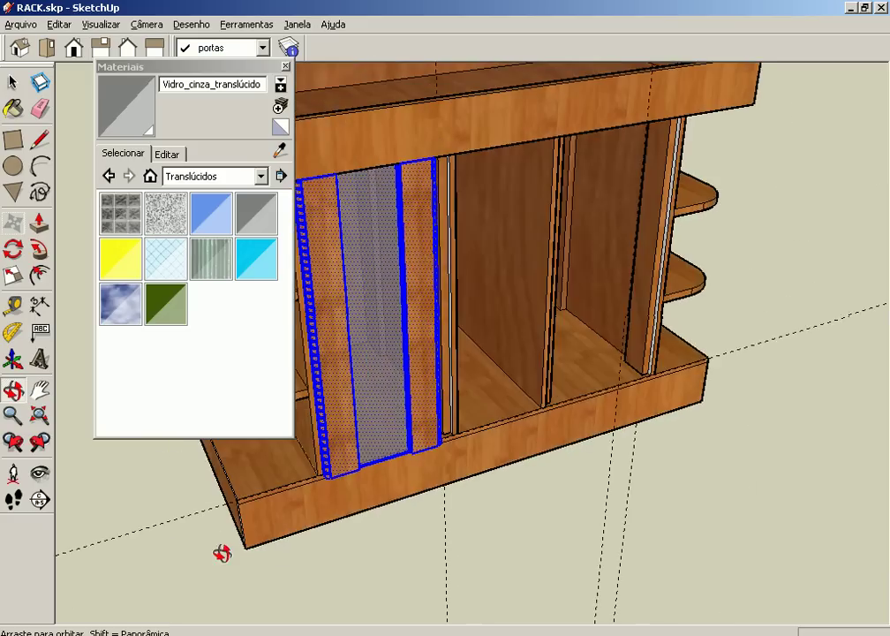
middle_click_drag(502, 461, 389, 421)
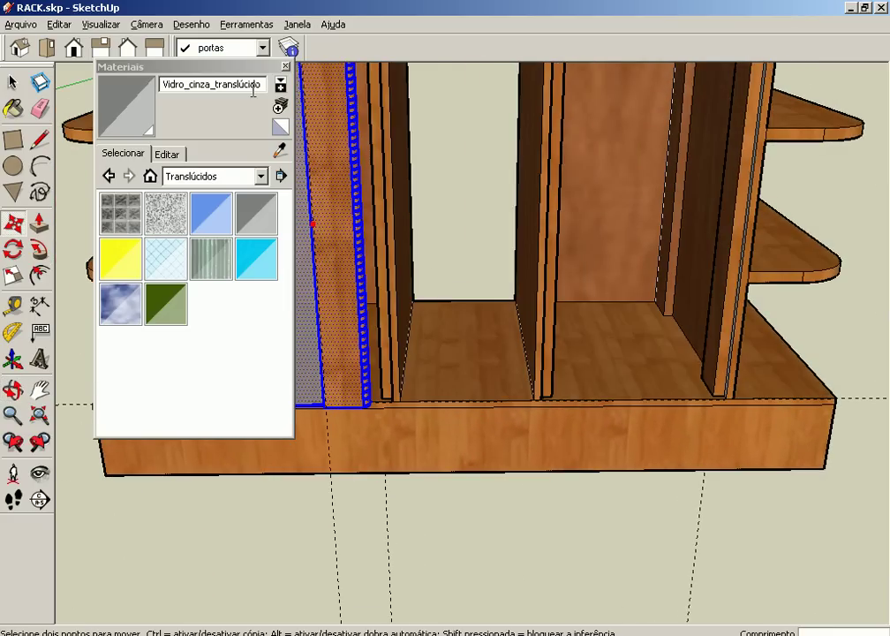
Close the Materials panel and move the door from its bottom corner along the red axis toward the left opening
left_click(285, 67)
scroll(350, 232, "up", 2)
scroll(348, 426, "up", 2)
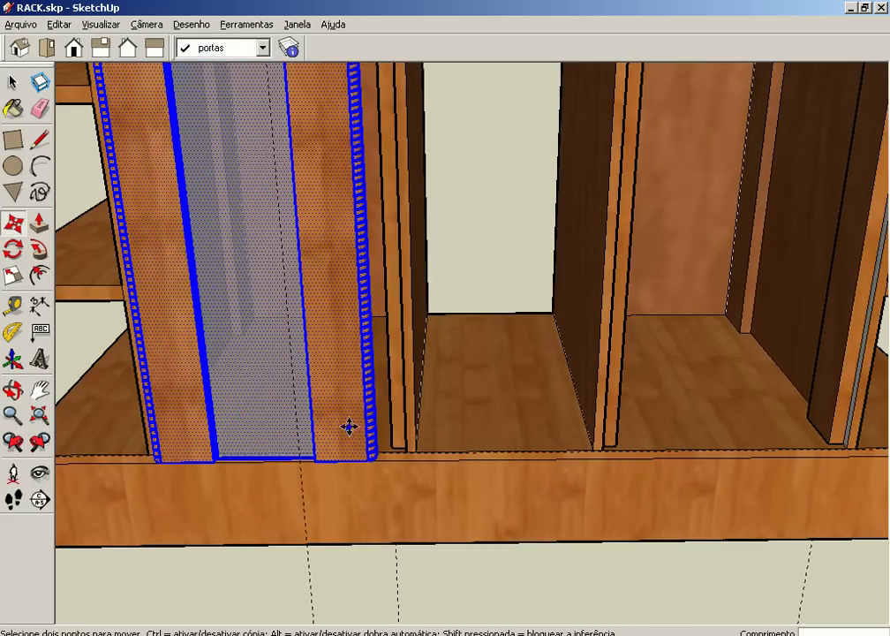
scroll(375, 397, "down", 2)
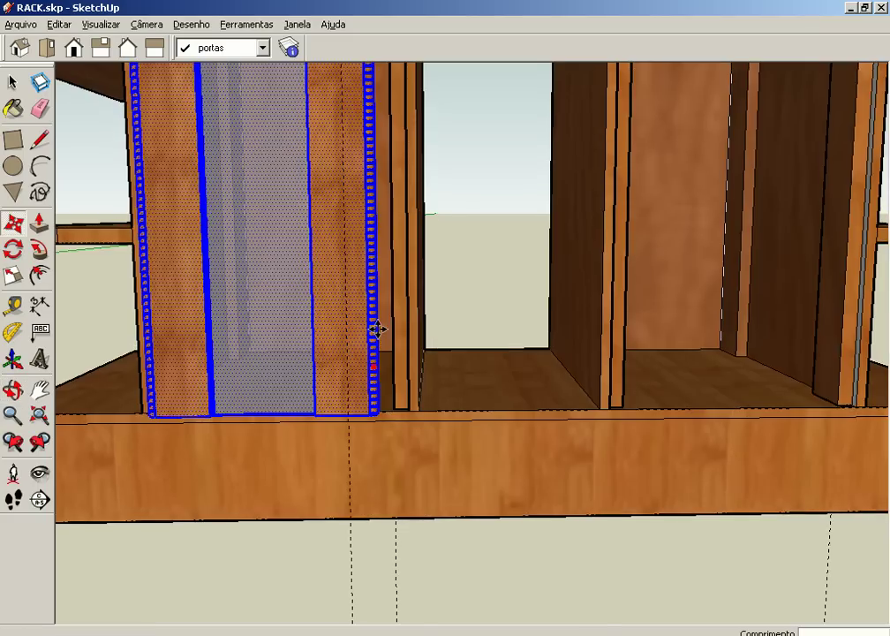
scroll(377, 328, "down", 2)
scroll(384, 317, "down", 2)
scroll(386, 321, "up", 1)
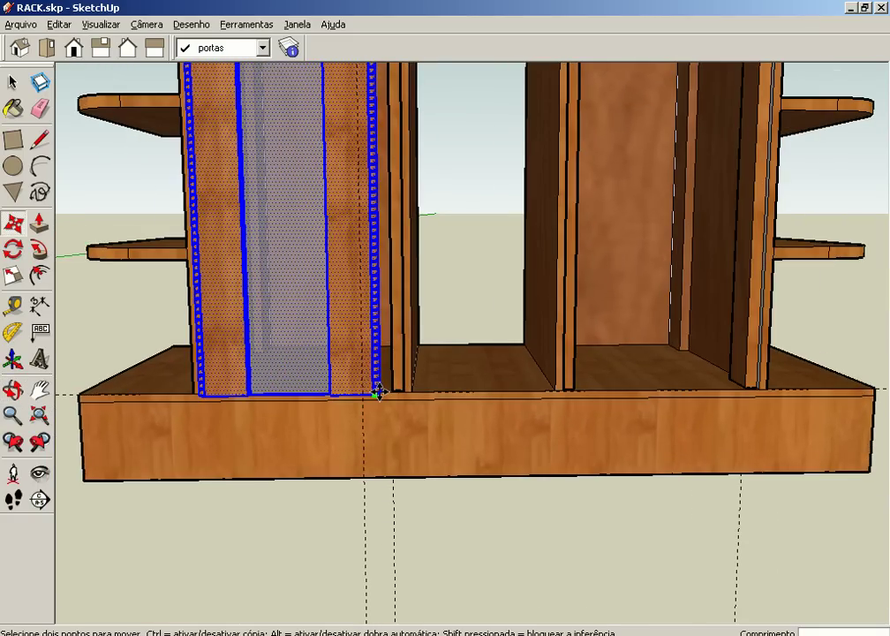
left_click(371, 394)
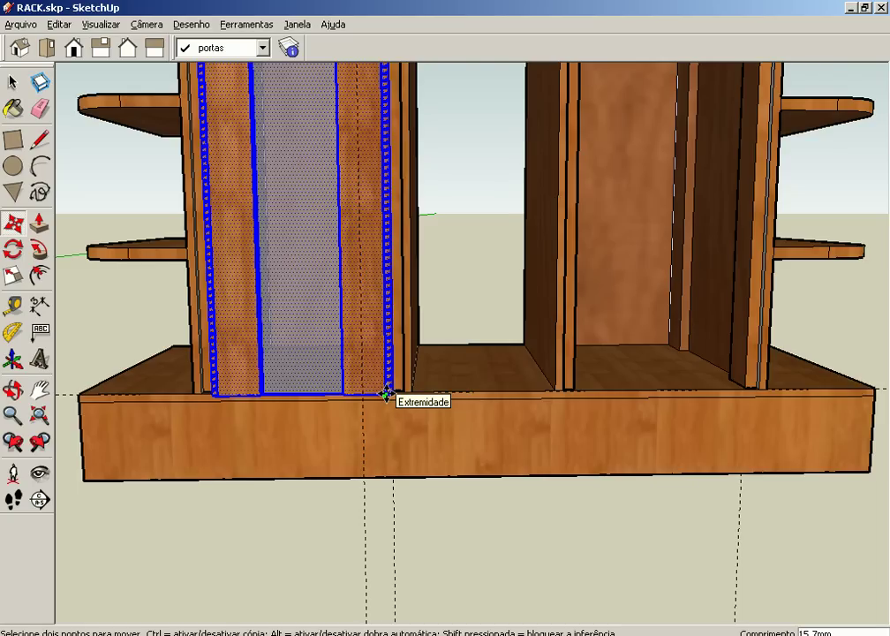
Ctrl-copy the glass door along the red axis into the rack's right front opening
key("ctrl")
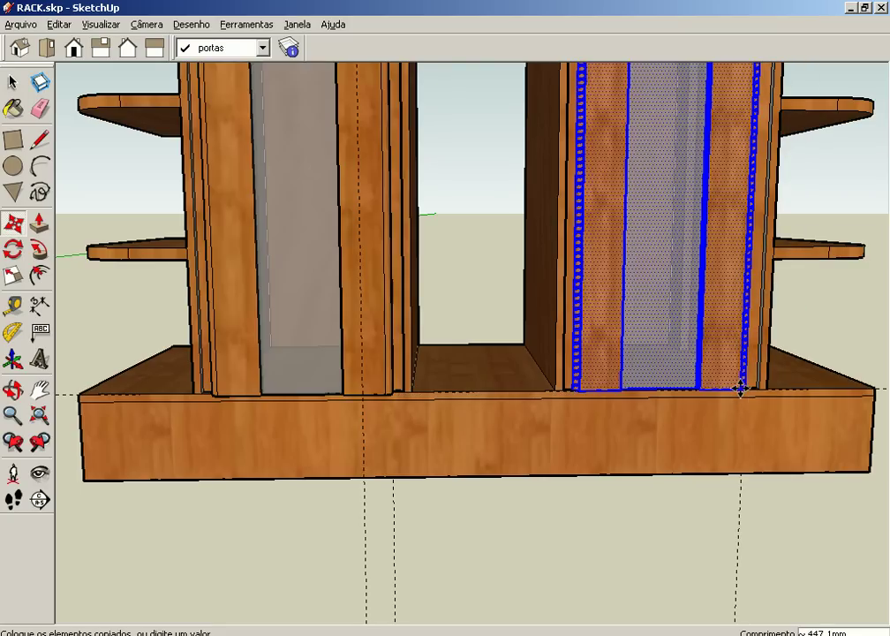
left_click(740, 387)
scroll(740, 387, "down", 3)
mouse_move(738, 388)
middle_mouse_down()
mouse_move(750, 397)
mouse_move(632, 511)
mouse_move(413, 475)
mouse_move(292, 415)
mouse_move(549, 458)
mouse_move(680, 375)
mouse_move(681, 384)
middle_mouse_up()
middle_click_drag(639, 342, 533, 420, "shift")
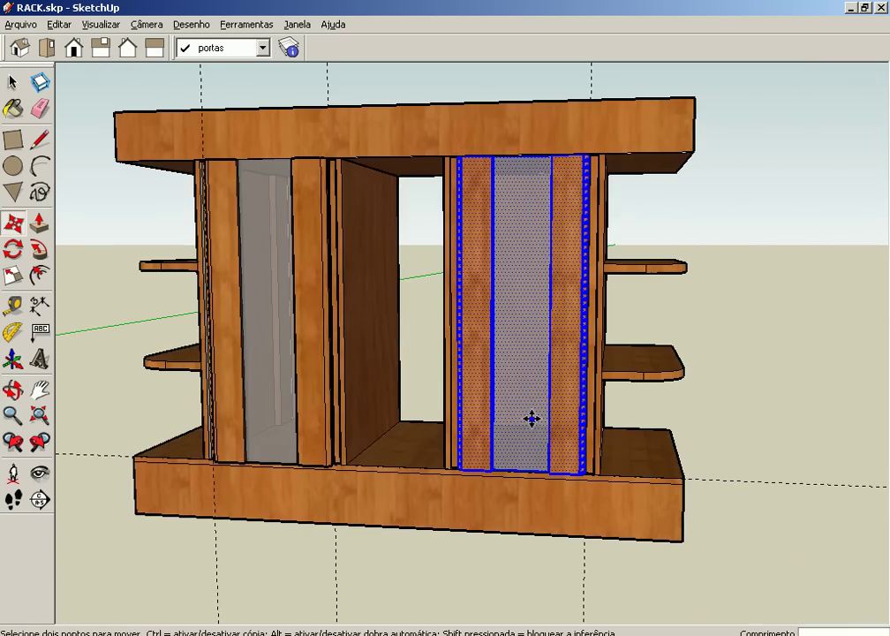
scroll(532, 420, "down", 2)
left_click(13, 88)
left_click(97, 161)
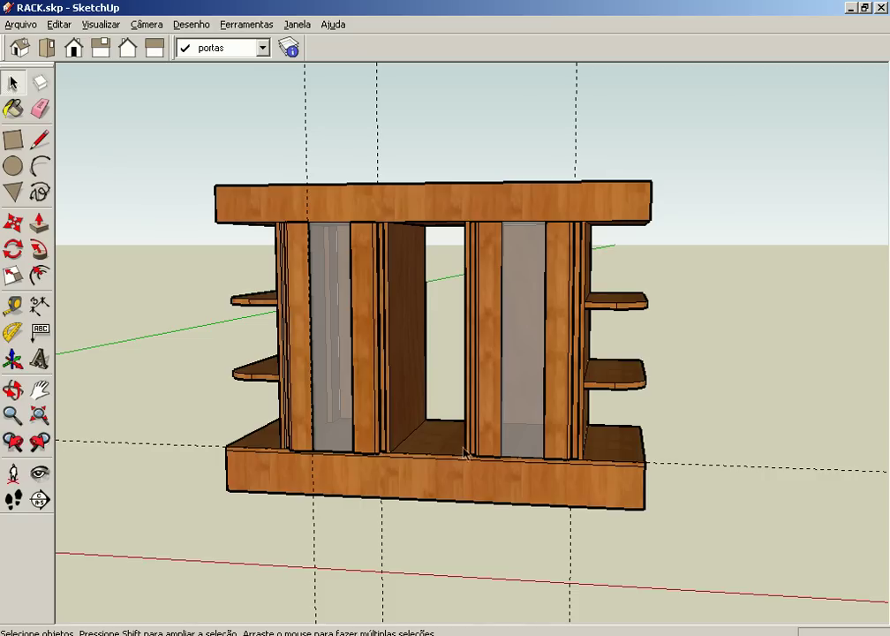
mouse_move(397, 445)
middle_mouse_down()
mouse_move(555, 503)
mouse_move(650, 560)
mouse_move(595, 453)
mouse_move(221, 512)
mouse_move(312, 580)
mouse_move(598, 492)
mouse_move(419, 521)
mouse_move(407, 496)
mouse_move(454, 507)
mouse_move(285, 435)
mouse_move(300, 596)
mouse_move(429, 420)
mouse_move(427, 508)
mouse_move(203, 416)
middle_mouse_up()
mouse_move(203, 416)
left_mouse_down()
mouse_move(411, 531)
mouse_move(476, 476)
mouse_move(350, 487)
mouse_move(381, 506)
left_mouse_up()
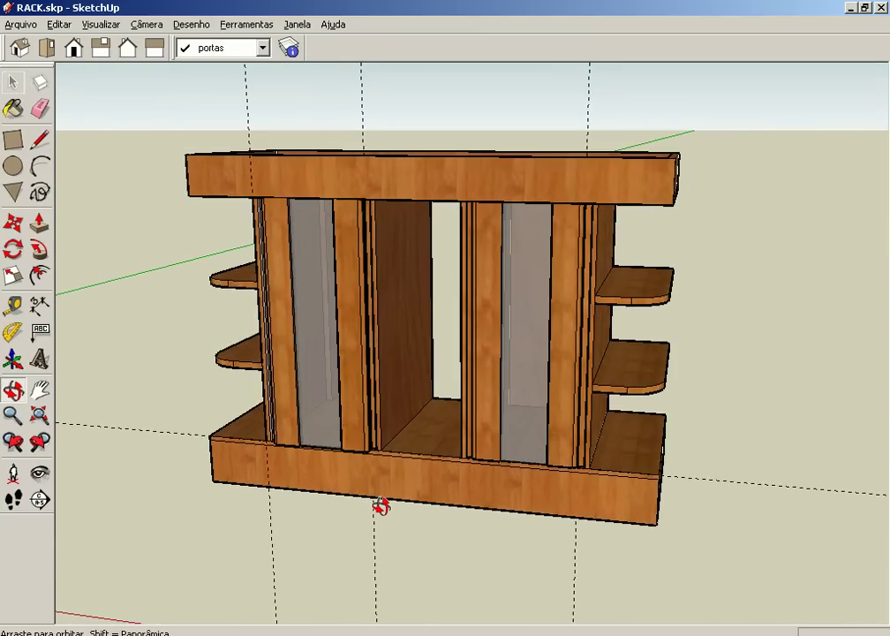
key("space")
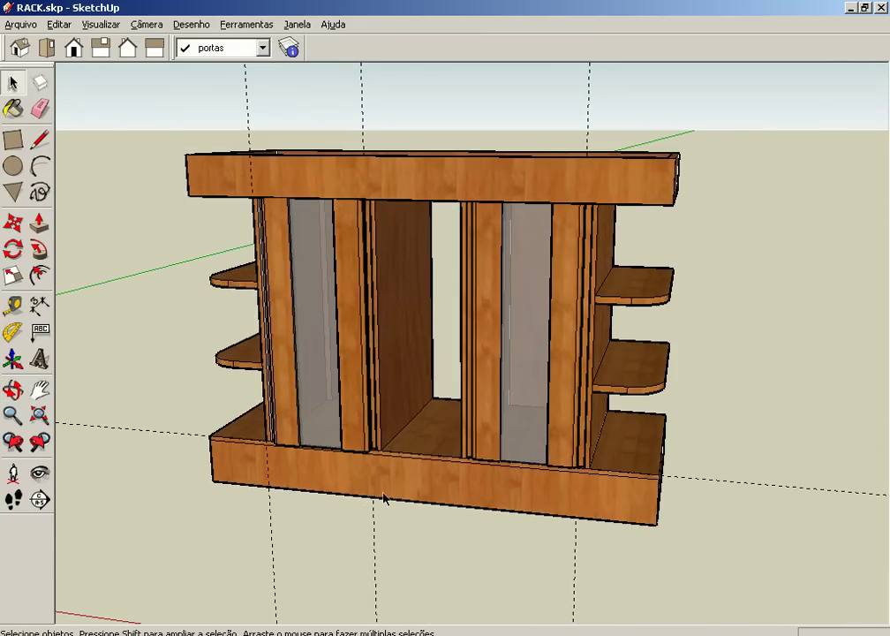